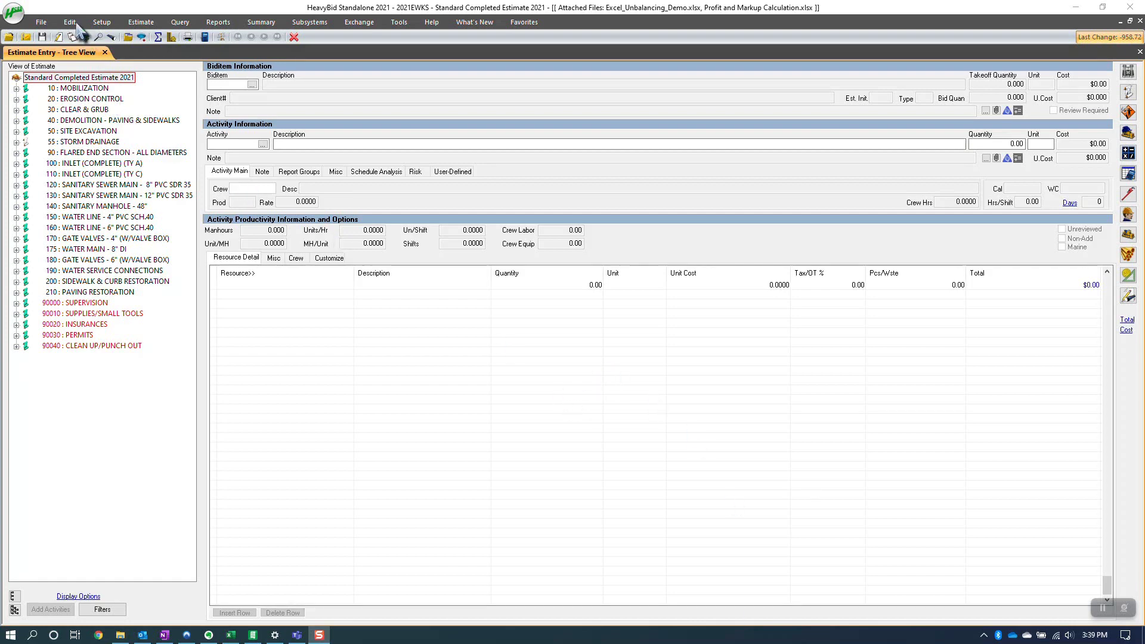
Open Replace Resources and choose LF Labor Foreman as the resource to replace, listing its uses in the estimate.
{"action": "left_click", "coordinate": [74, 23]}
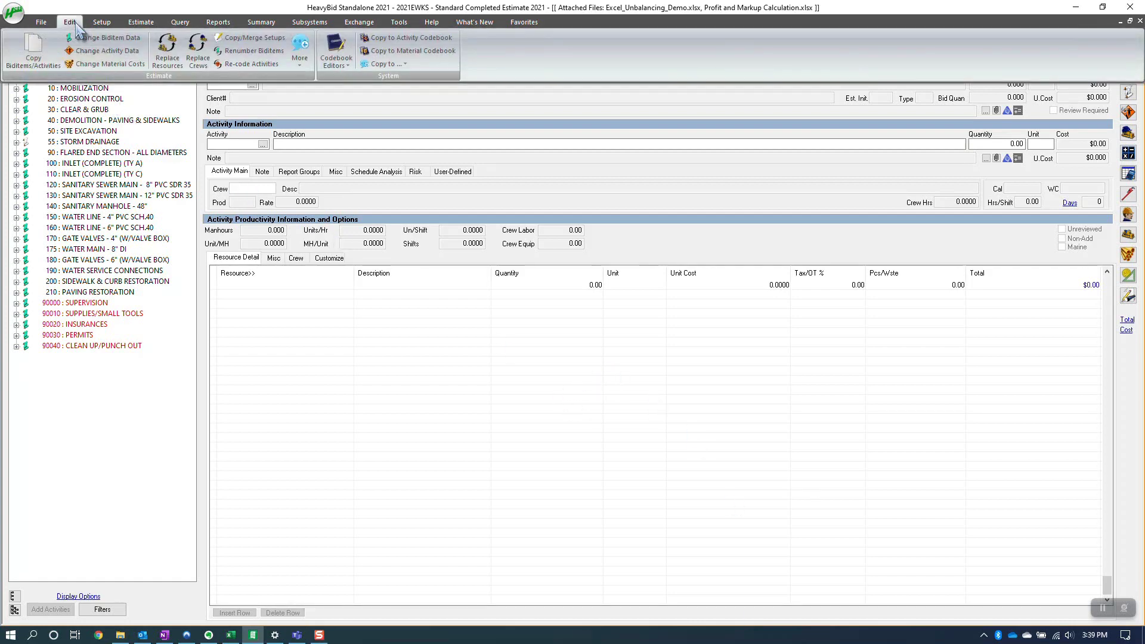
{"action": "left_click", "coordinate": [168, 55]}
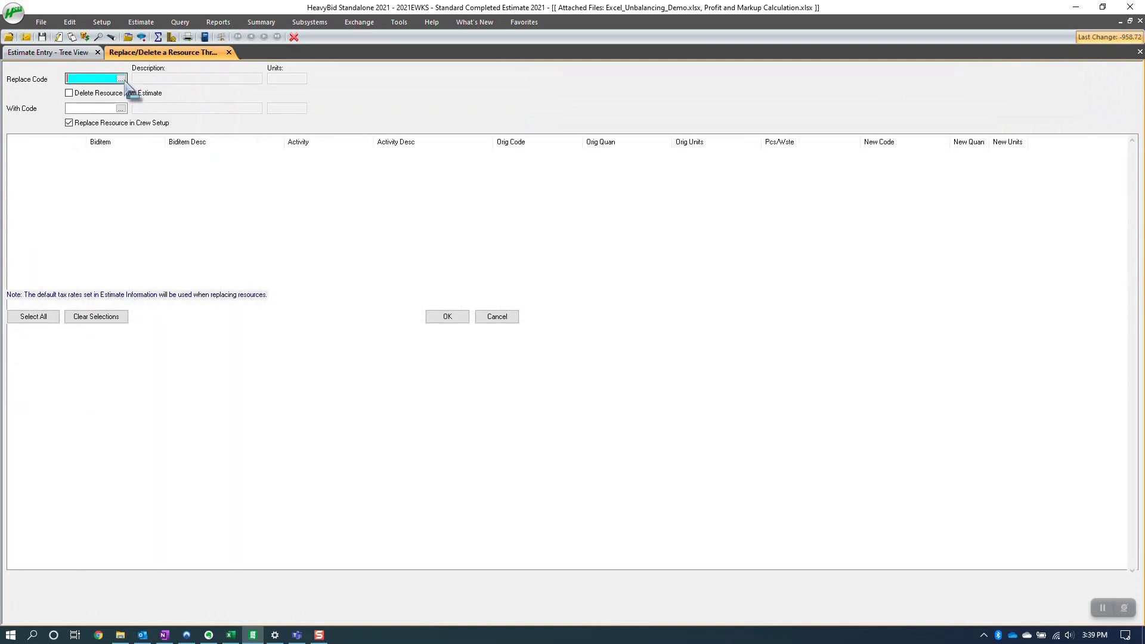
{"action": "left_click", "coordinate": [121, 78]}
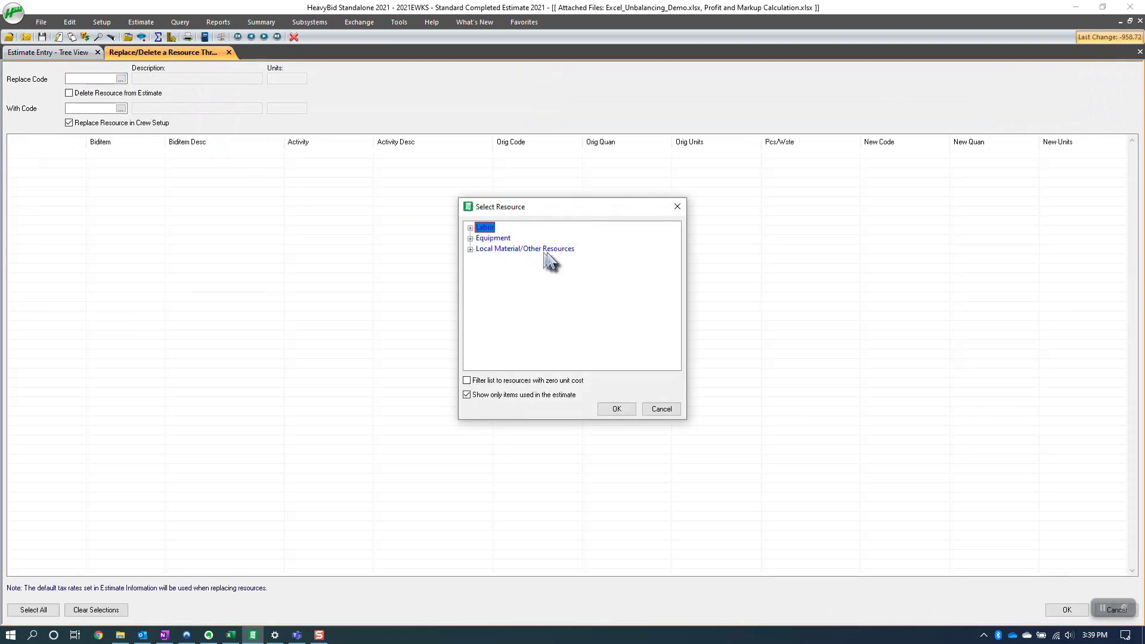
{"action": "left_click", "coordinate": [471, 249]}
{"action": "left_click", "coordinate": [470, 228]}
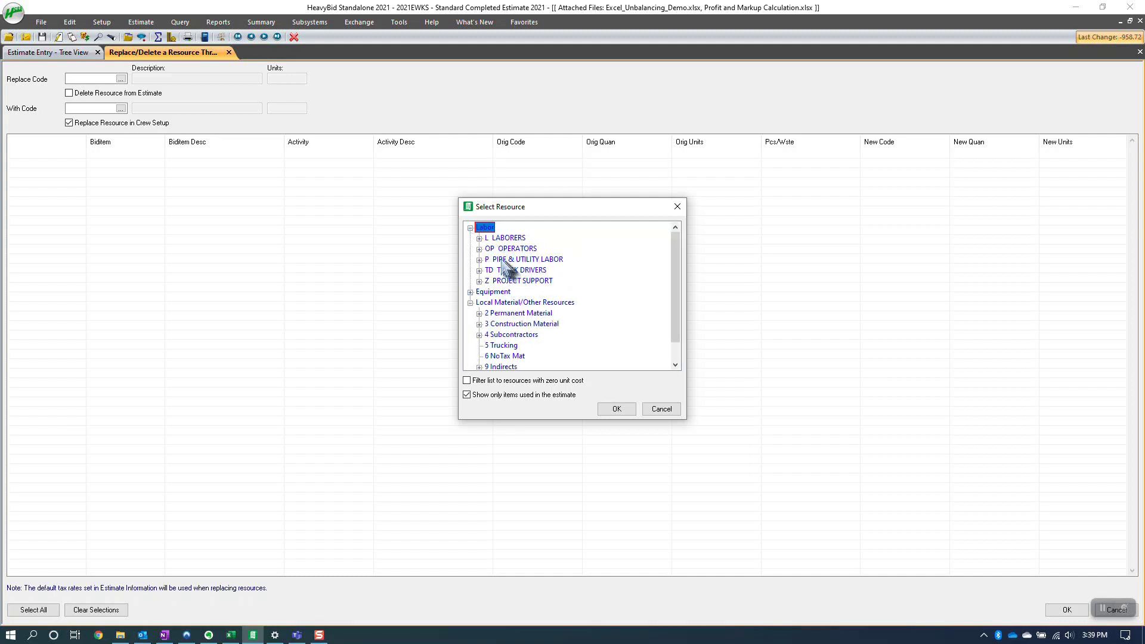
{"action": "left_click", "coordinate": [479, 239]}
{"action": "left_click", "coordinate": [520, 249]}
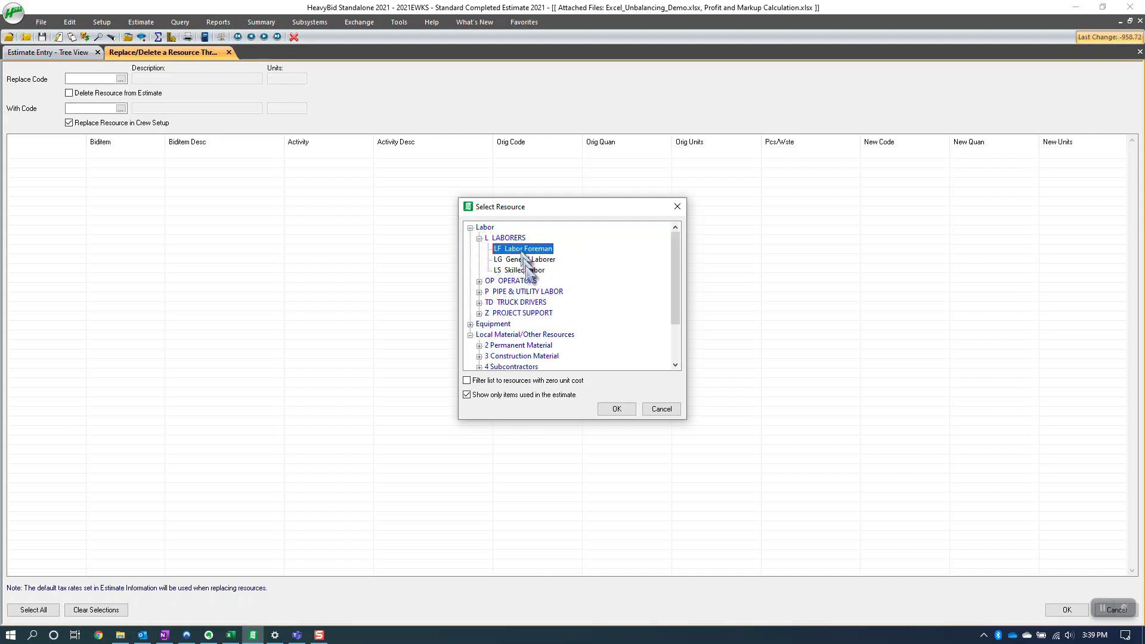
{"action": "left_click", "coordinate": [617, 409]}
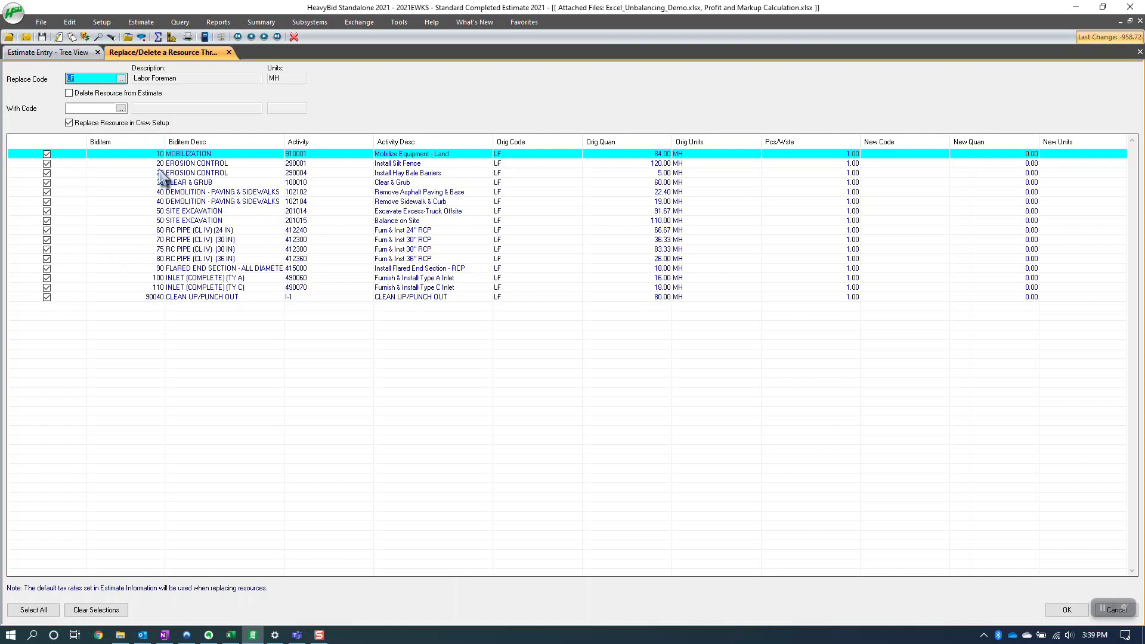
Open Replace Crews and choose EC Erosion Control Crew as the crew to replace.
{"action": "left_click", "coordinate": [70, 22]}
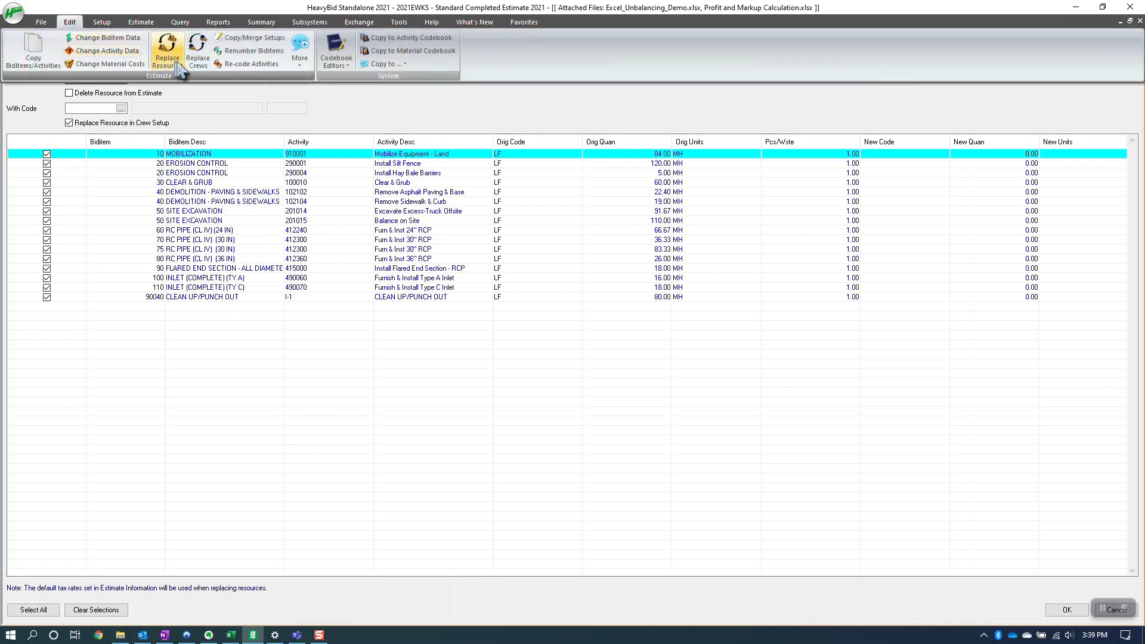
{"action": "left_click", "coordinate": [198, 55]}
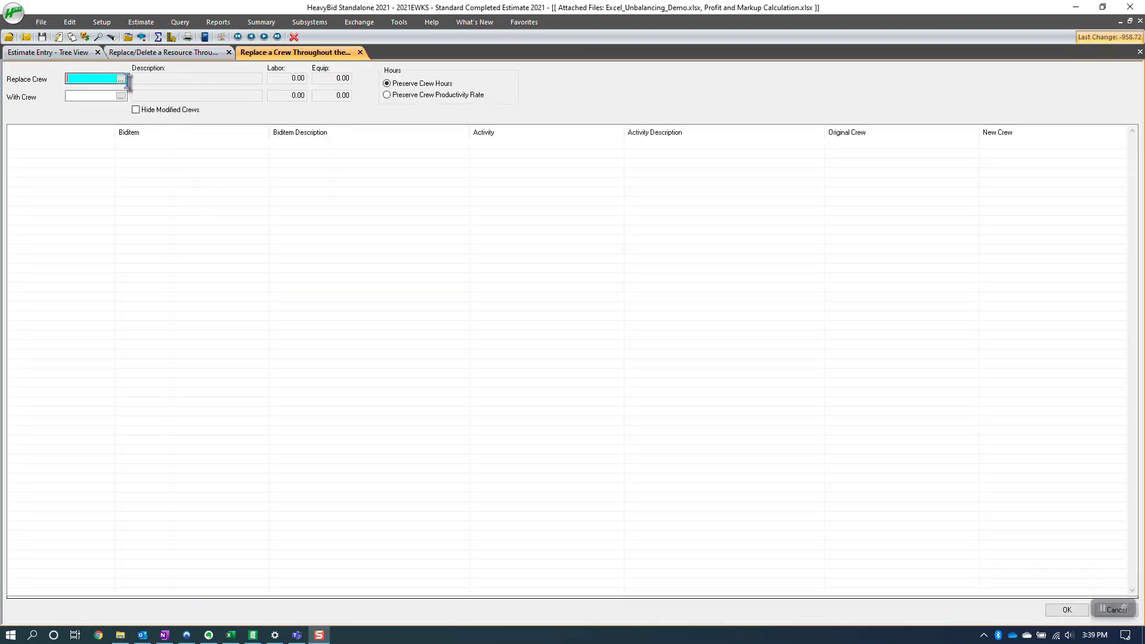
{"action": "left_click", "coordinate": [121, 79]}
{"action": "left_click", "coordinate": [127, 128]}
{"action": "left_click", "coordinate": [414, 250]}
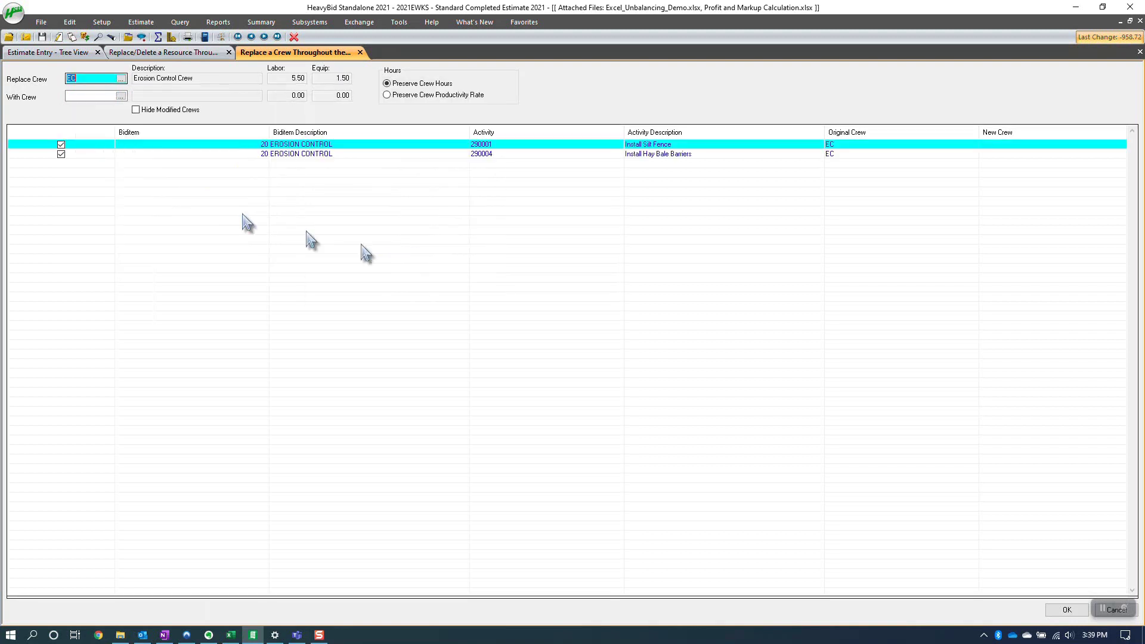
Hide modified crews, and exclude and re-include the Install Hay Bale Barriers activity in the crew replacement list.
{"action": "left_click", "coordinate": [136, 110]}
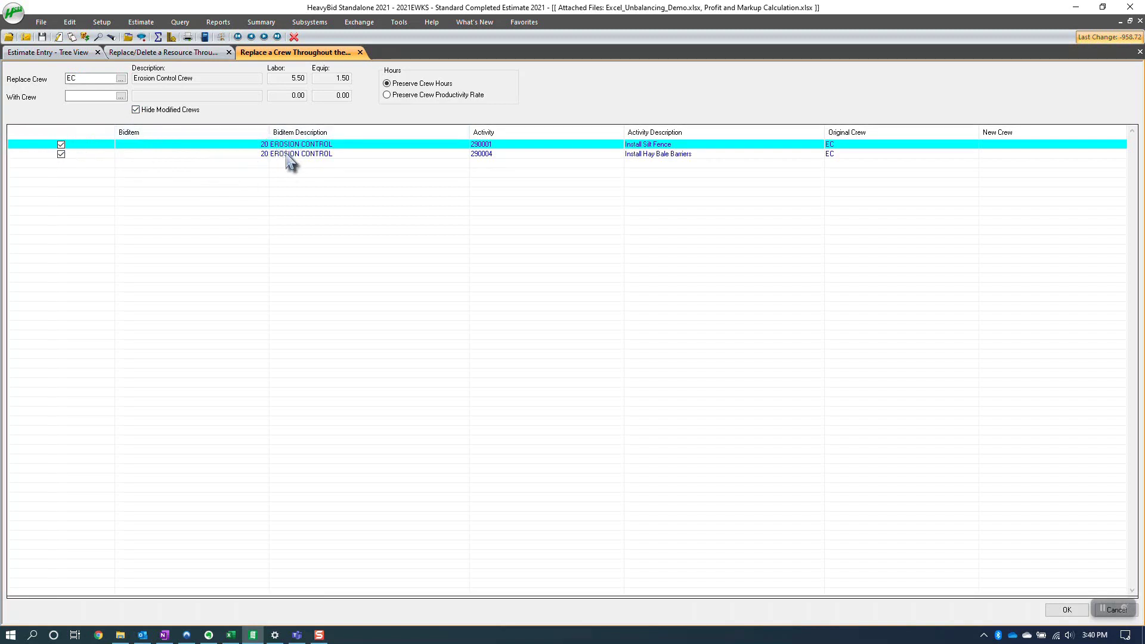
{"action": "left_click", "coordinate": [61, 154]}
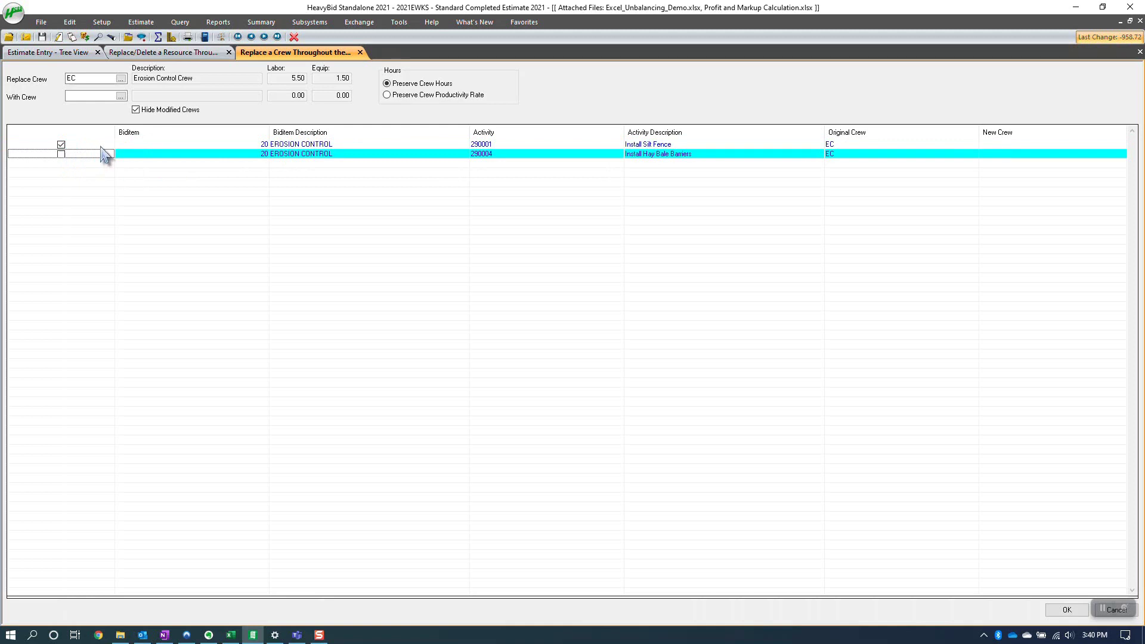
{"action": "left_click", "coordinate": [61, 155]}
In the estimate tree, view the Clean Up after Utility Installation activity under biditem 60 and under biditem 120.
{"action": "left_click", "coordinate": [48, 52]}
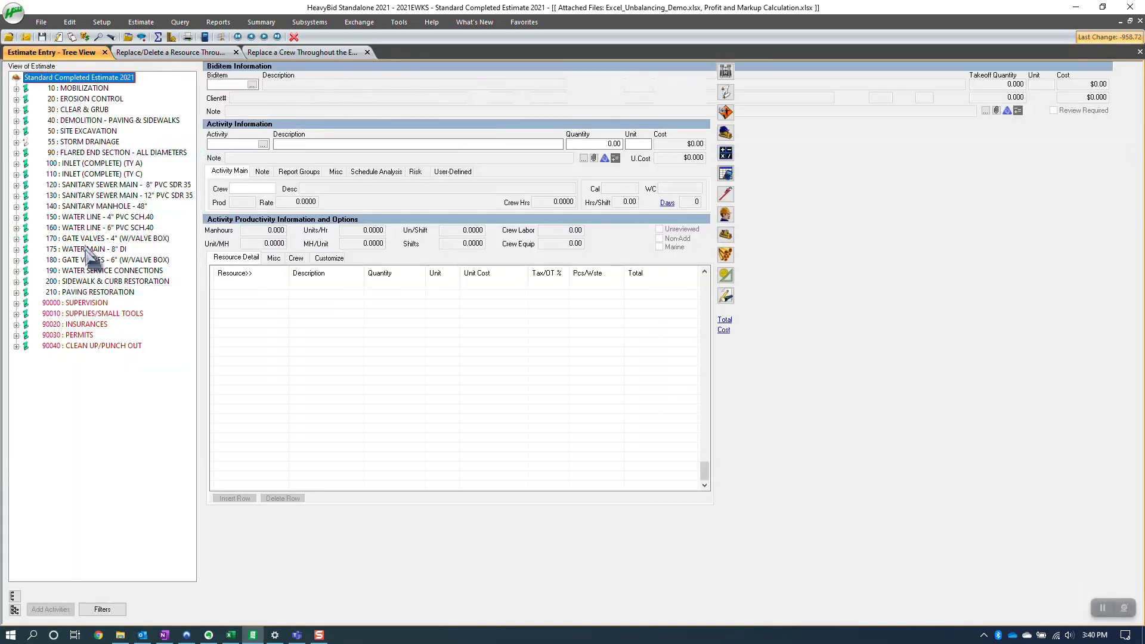
{"action": "left_click", "coordinate": [16, 142]}
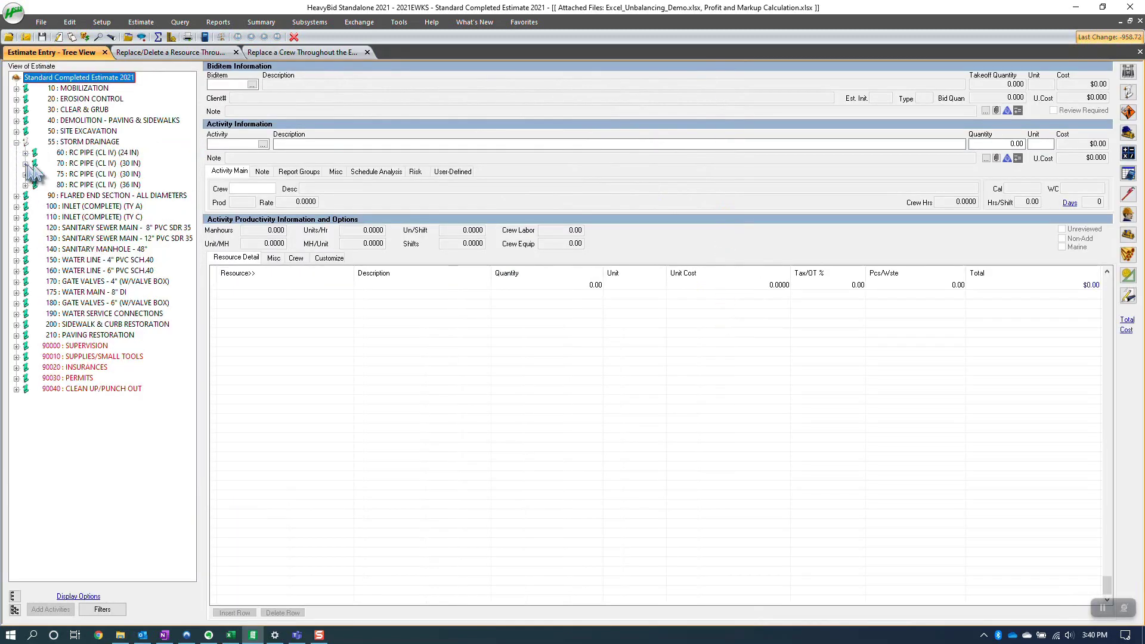
{"action": "double_click", "coordinate": [80, 153]}
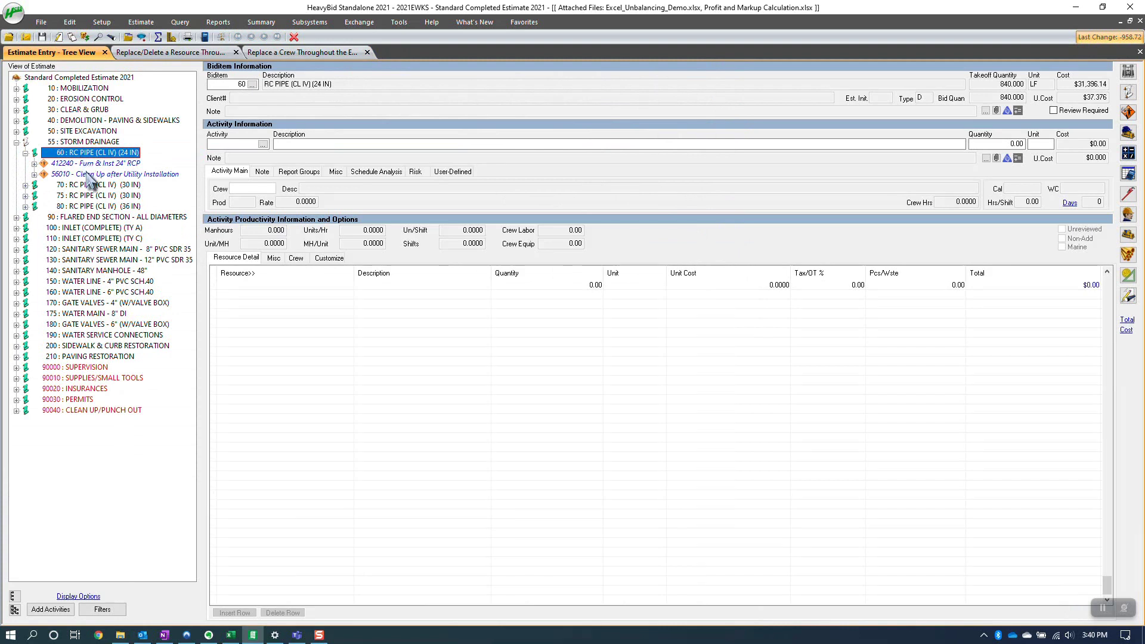
{"action": "left_click", "coordinate": [90, 174]}
{"action": "left_click", "coordinate": [235, 144]}
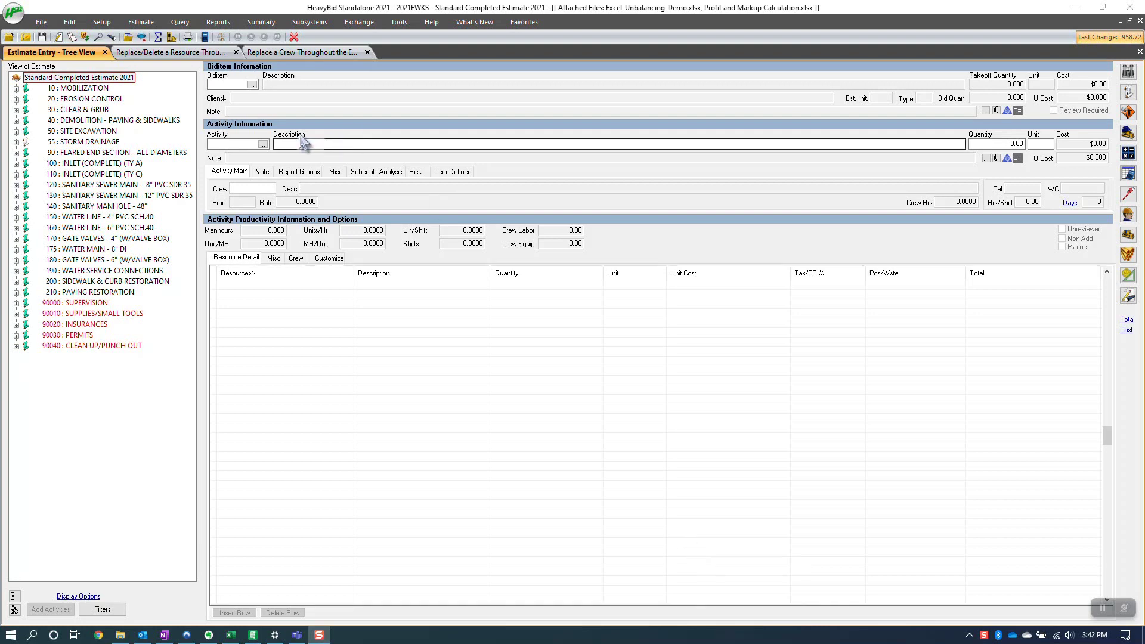
{"action": "double_click", "coordinate": [116, 187]}
{"action": "left_click", "coordinate": [115, 217]}
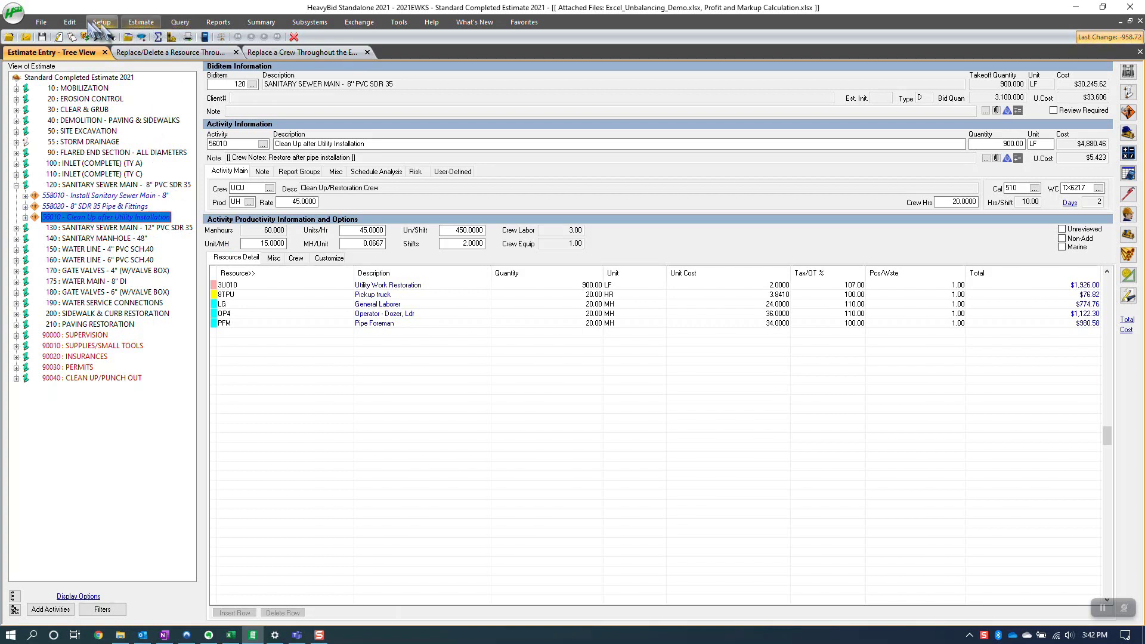
Open Change Activity Data and filter the list to activity 56010, Clean Up after Utility Installation.
{"action": "left_click", "coordinate": [76, 25]}
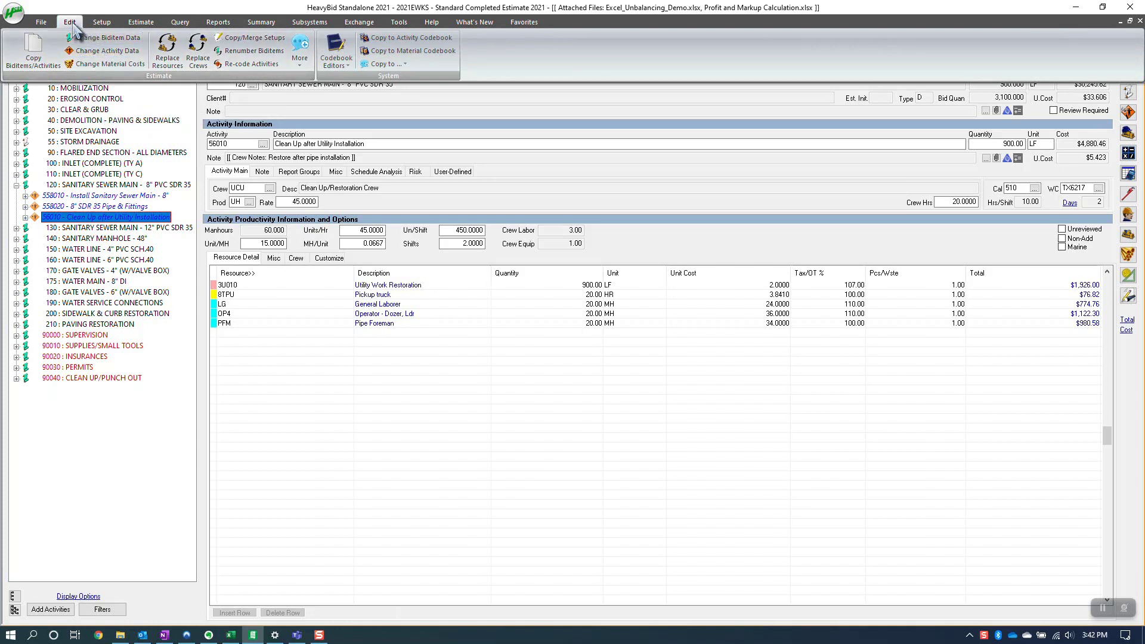
{"action": "left_click", "coordinate": [104, 52]}
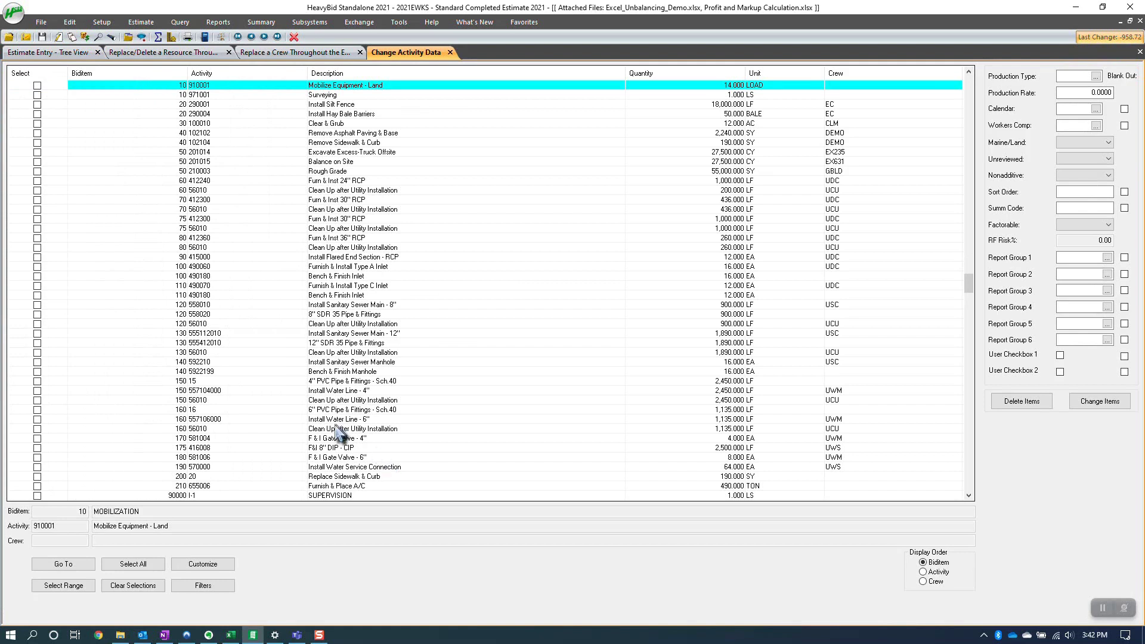
{"action": "left_click", "coordinate": [203, 585]}
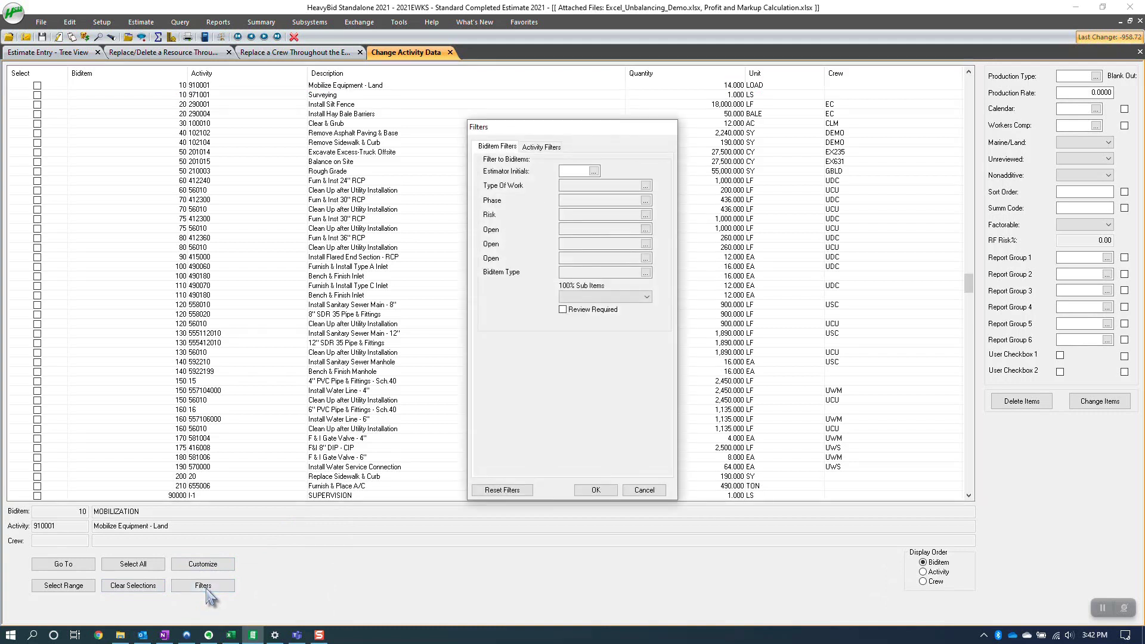
{"action": "left_click", "coordinate": [542, 147]}
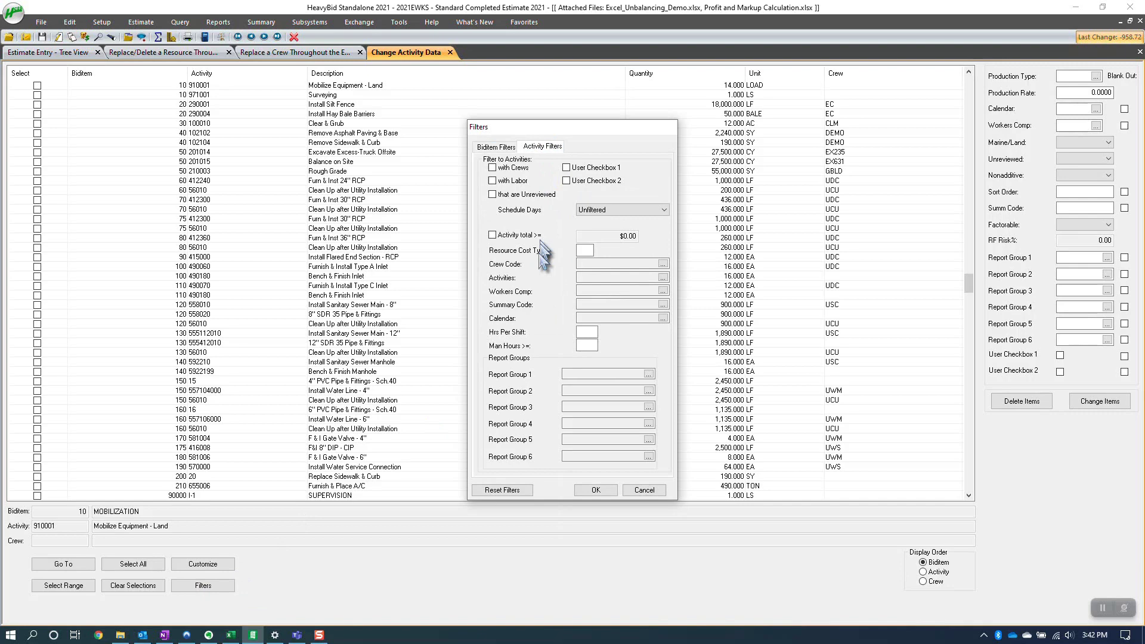
{"action": "left_click", "coordinate": [663, 277]}
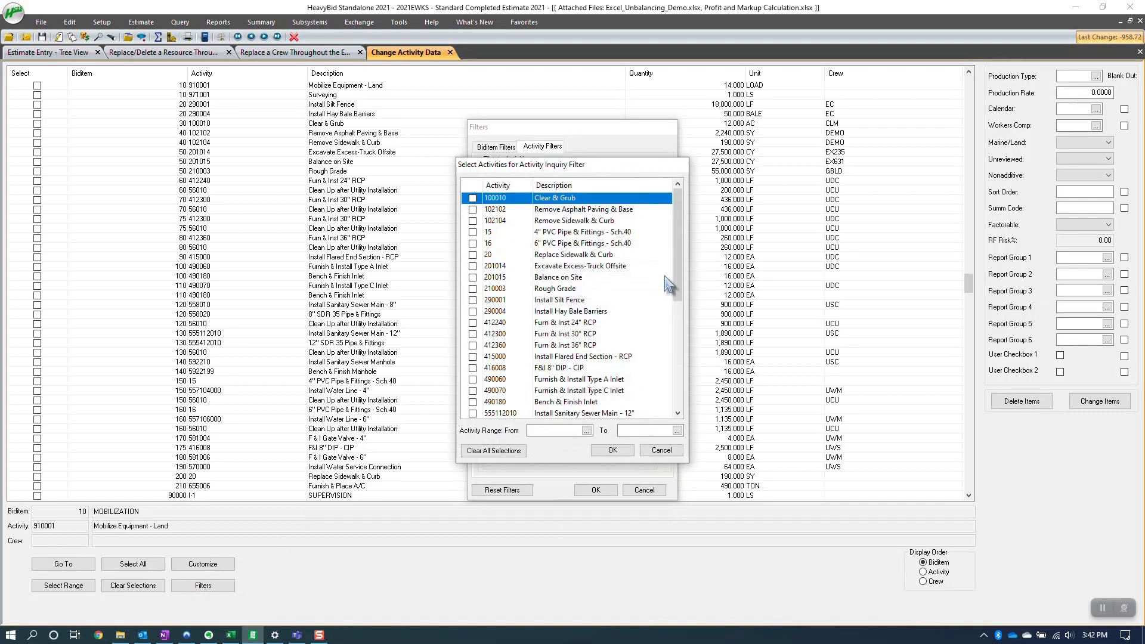
{"action": "scroll", "coordinate": [573, 332], "scroll_direction": "down", "scroll_amount": 1}
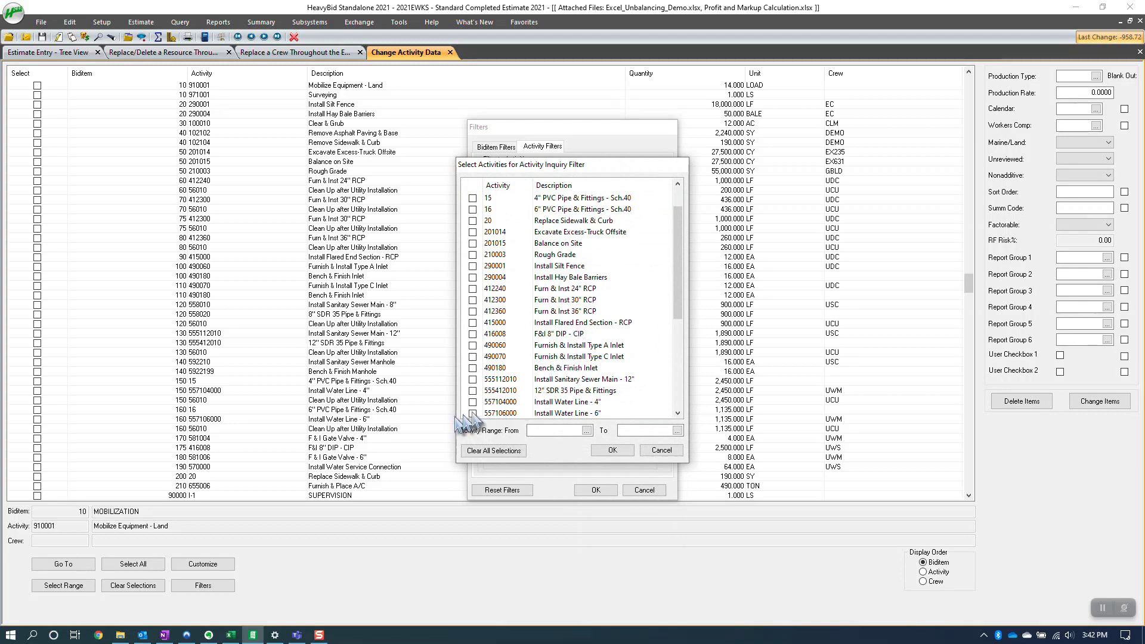
{"action": "scroll", "coordinate": [492, 407], "scroll_direction": "down", "scroll_amount": 2}
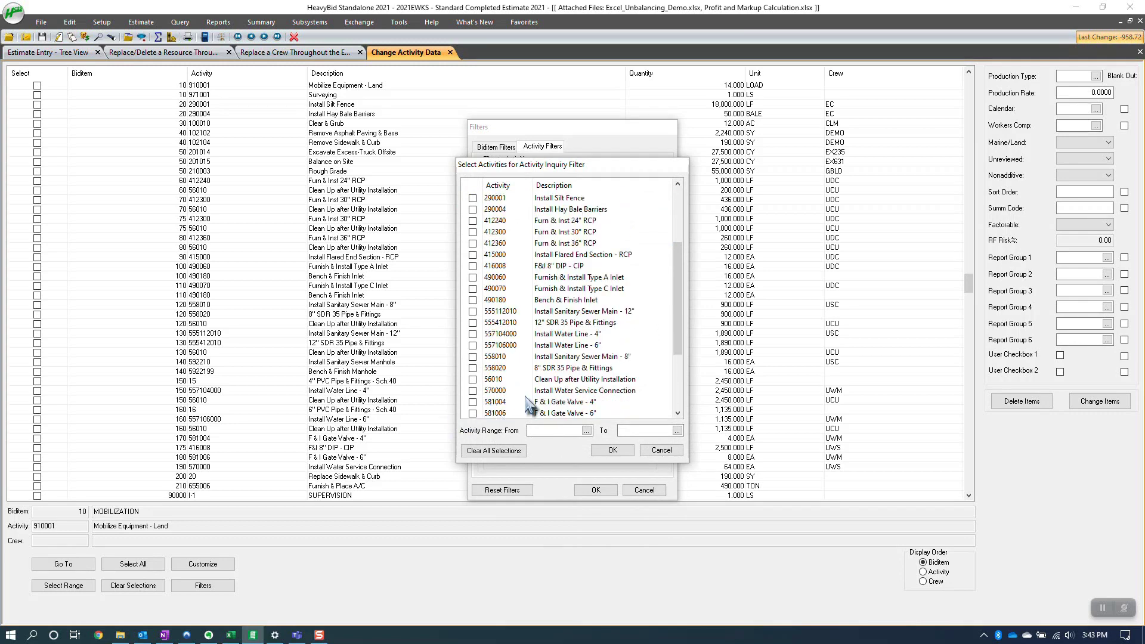
{"action": "left_click", "coordinate": [472, 379]}
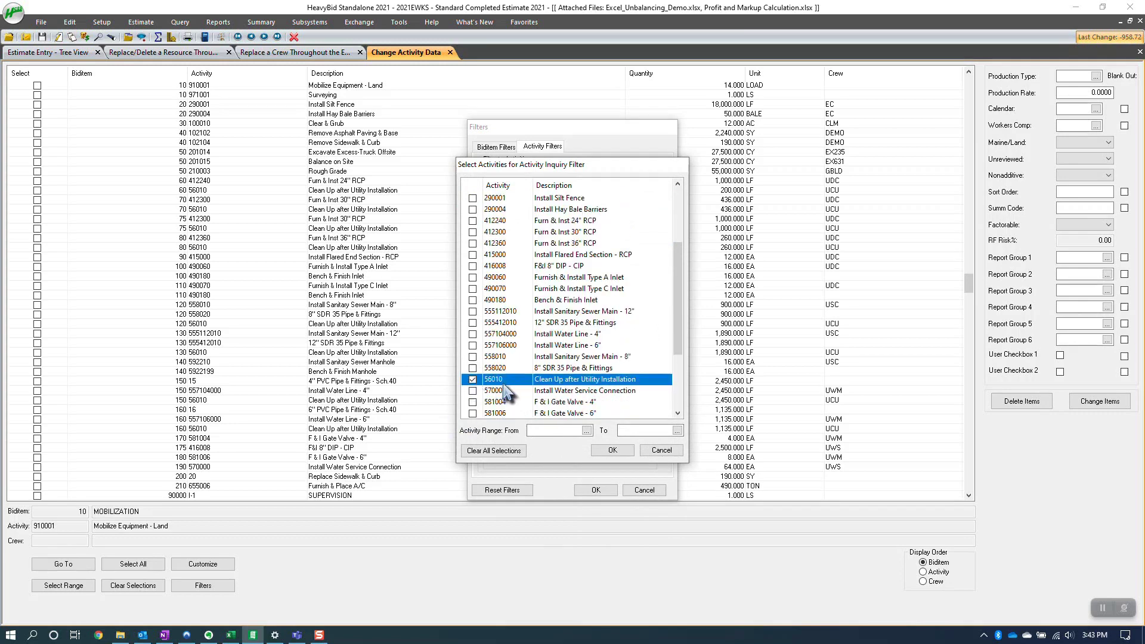
{"action": "left_click", "coordinate": [622, 452]}
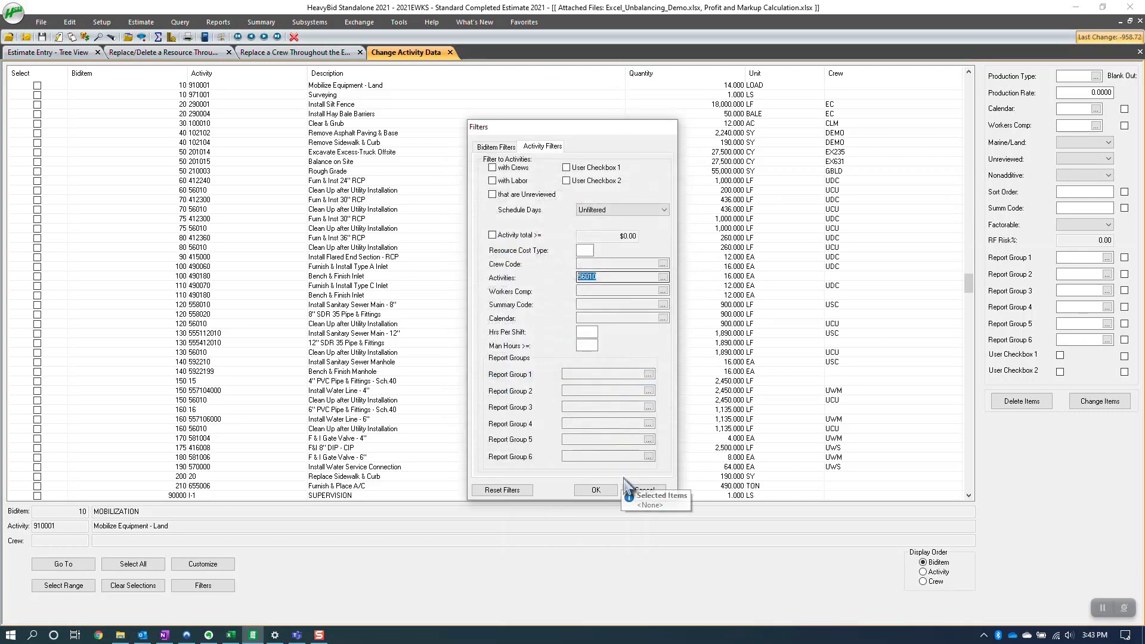
{"action": "left_click", "coordinate": [608, 491]}
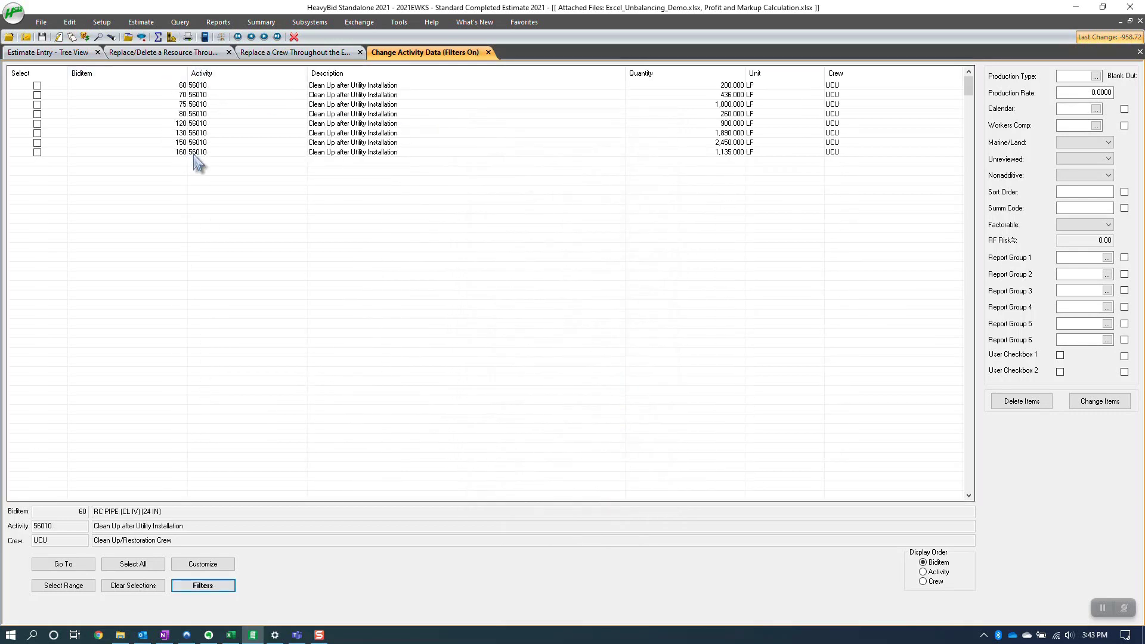
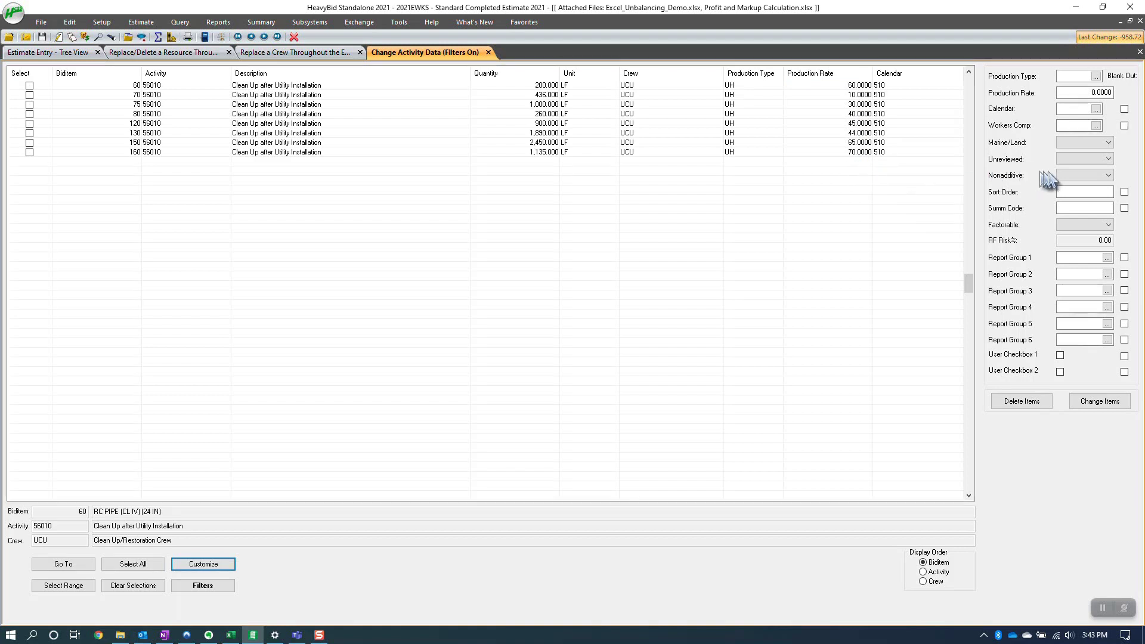
Send the filtered activity list to Excel.
{"action": "left_click_drag", "start_coordinate": [1092, 97], "coordinate": [1113, 90]}
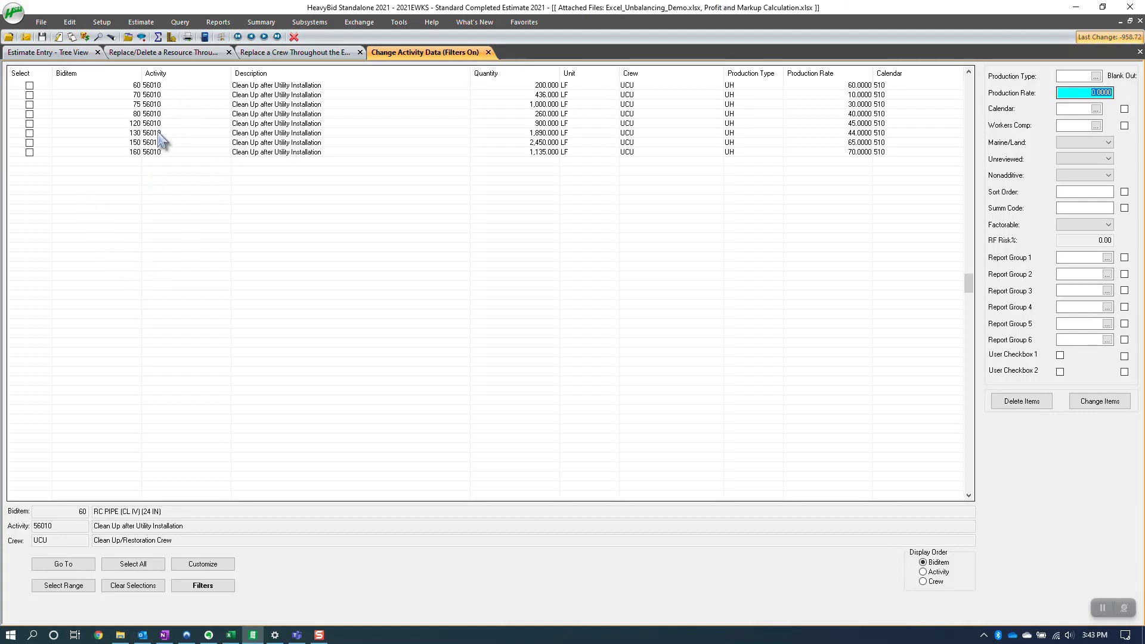
{"action": "right_click", "coordinate": [125, 125]}
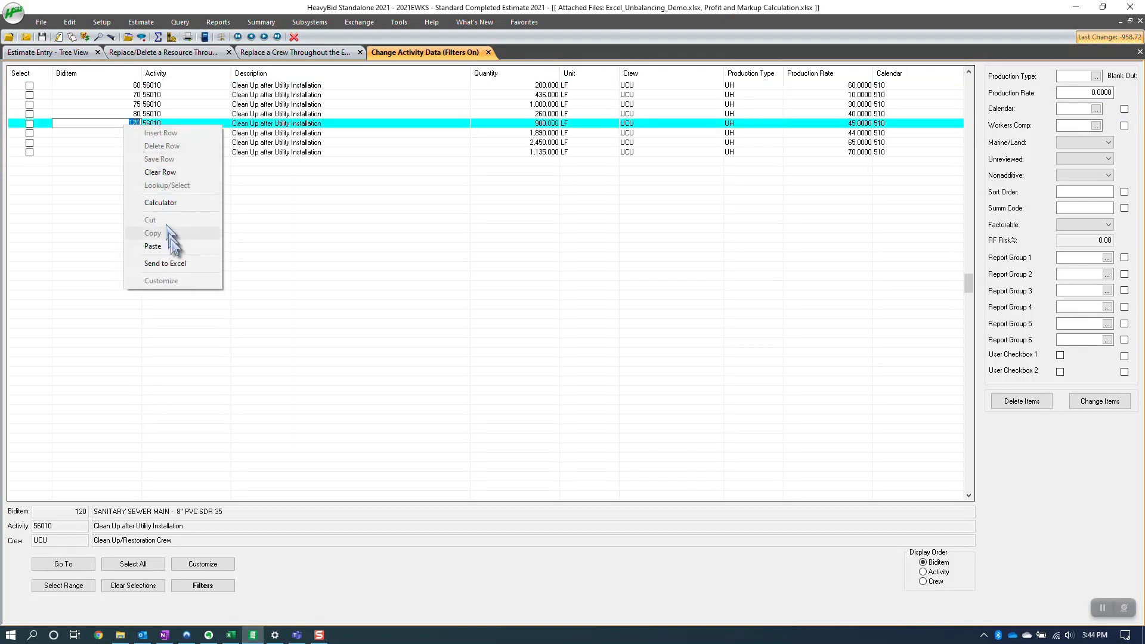
{"action": "left_click", "coordinate": [178, 265]}
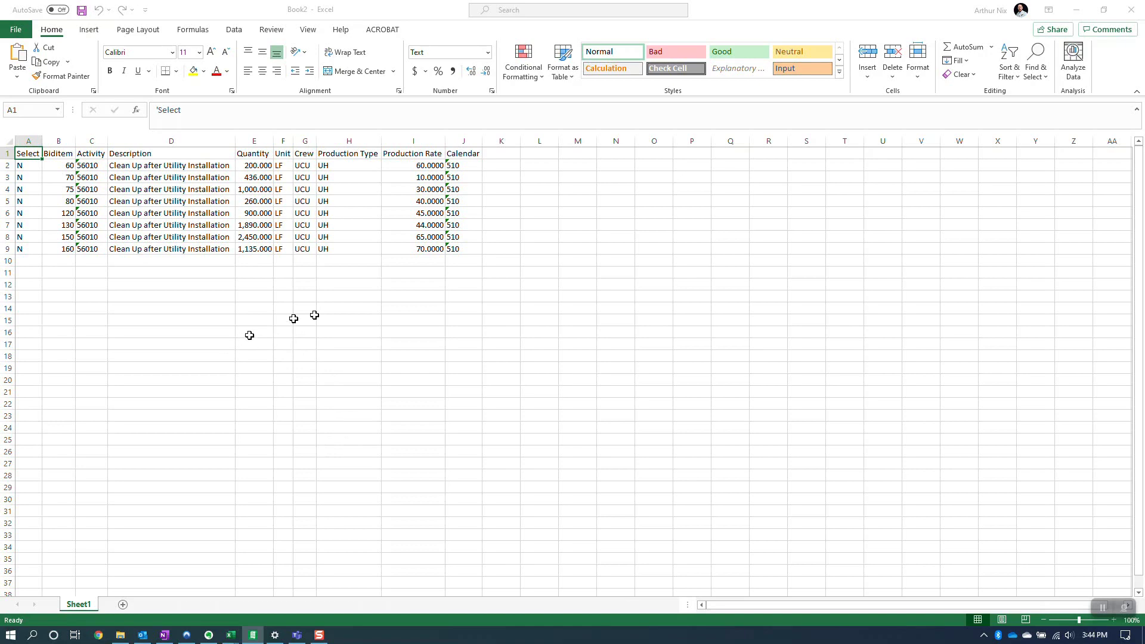
{"action": "left_click", "coordinate": [283, 249]}
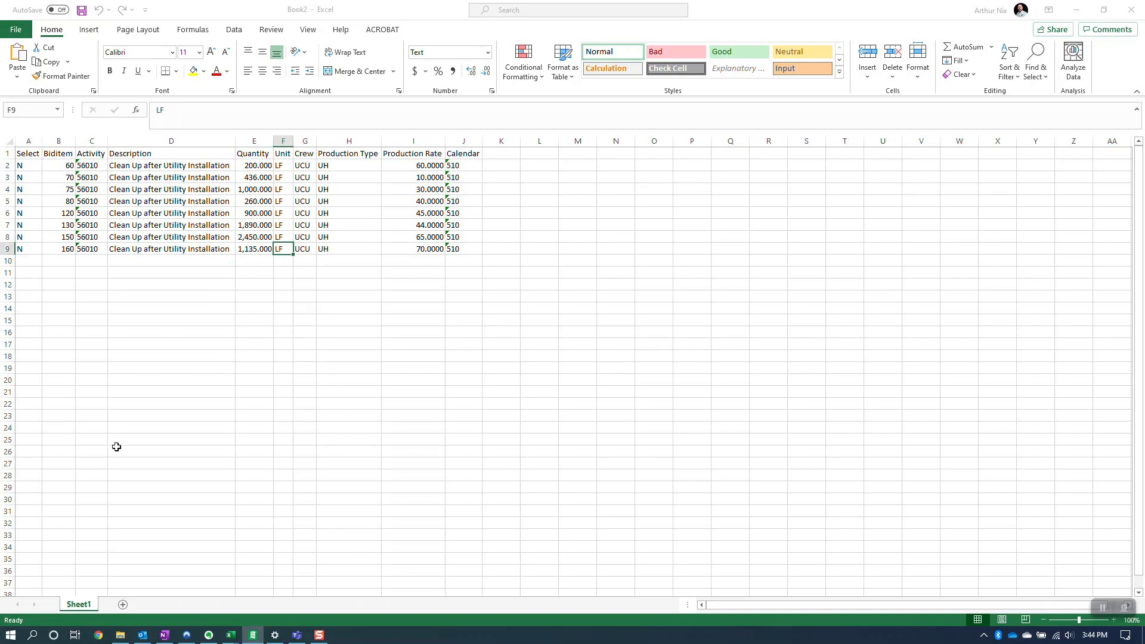
Save the exported workbook to the Desktop as Activity List.xlsx and close it.
{"action": "left_click", "coordinate": [16, 30]}
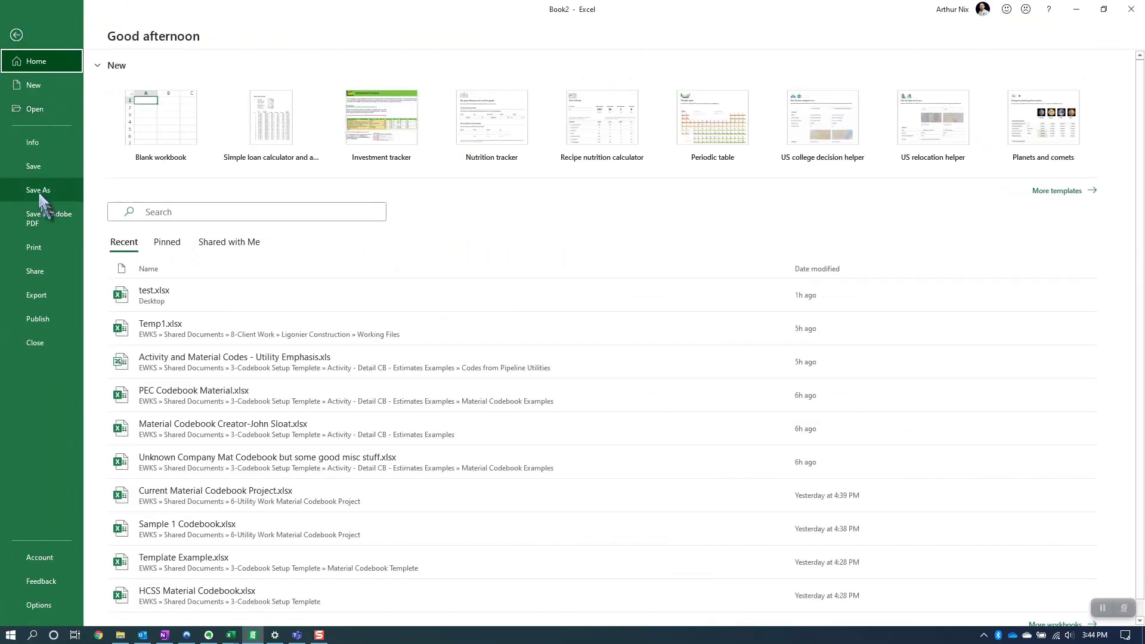
{"action": "left_click", "coordinate": [39, 193]}
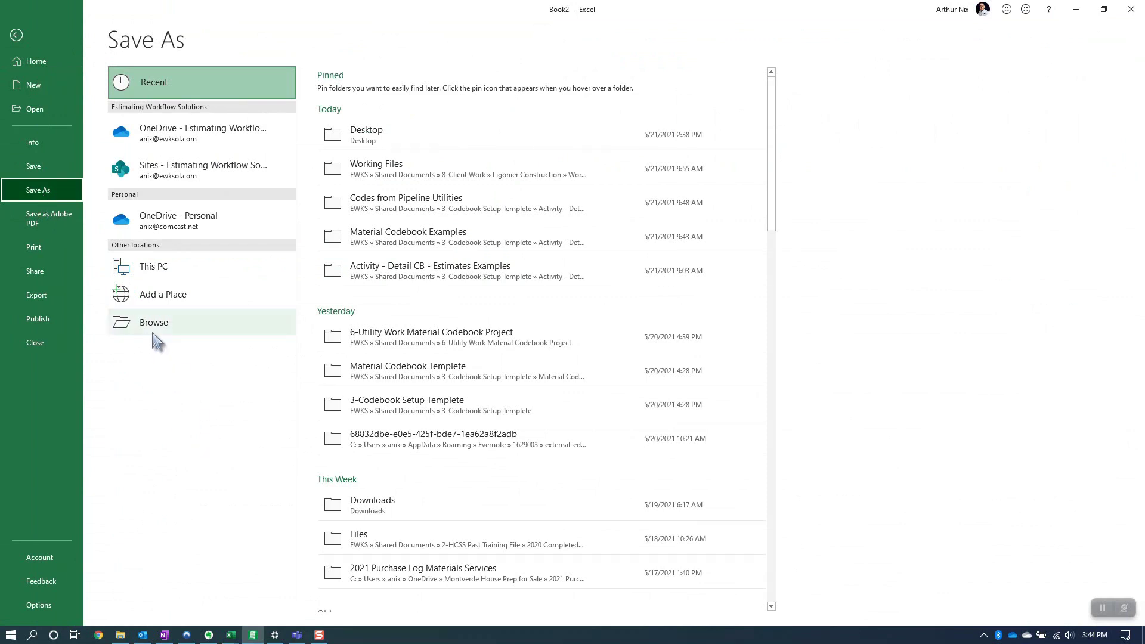
{"action": "left_click", "coordinate": [153, 336]}
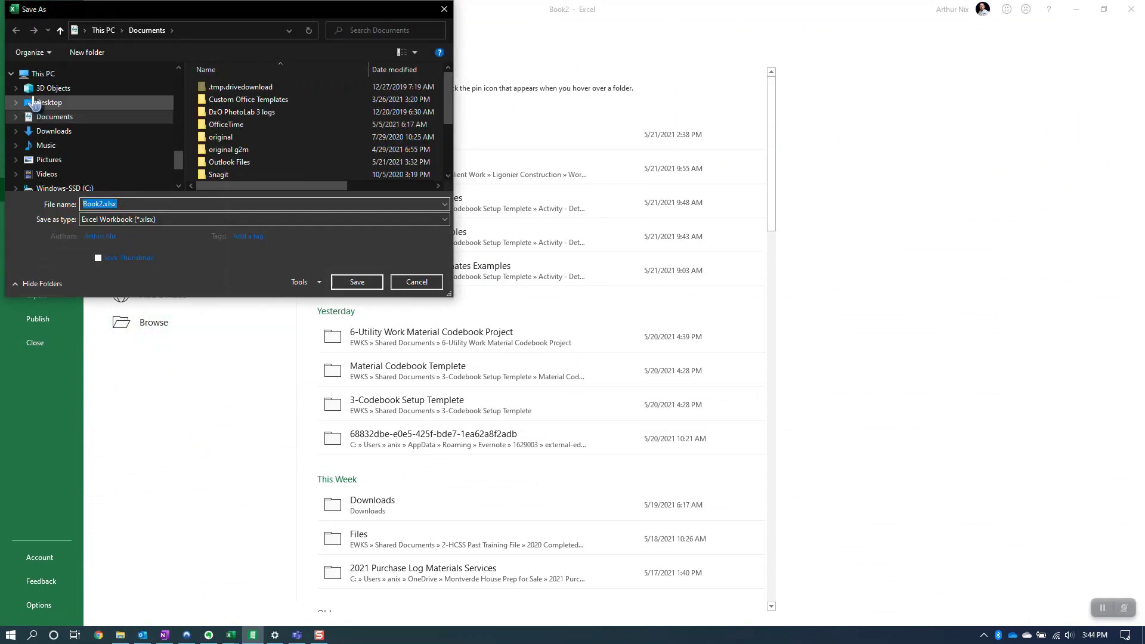
{"action": "left_click", "coordinate": [34, 103]}
{"action": "left_click", "coordinate": [130, 204]}
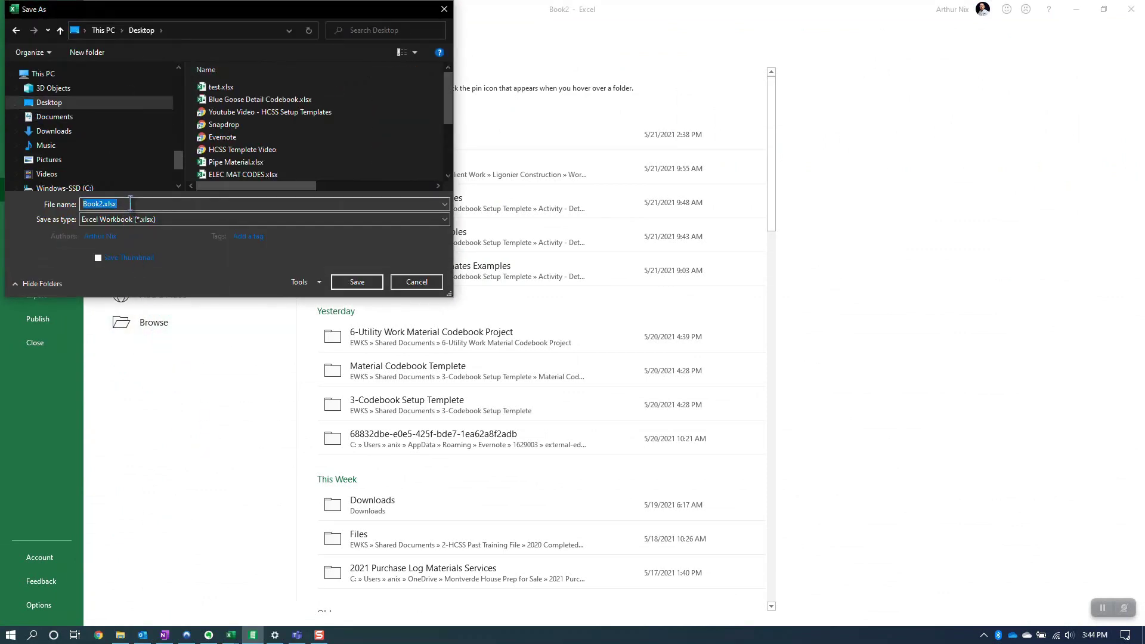
{"action": "type", "text": "ACtiv"}
{"action": "key", "text": "BackSpace"}
{"action": "key", "text": "BackSpace"}
{"action": "key", "text": "BackSpace"}
{"action": "type", "text": "tiv"}
{"action": "left_click", "coordinate": [341, 282]}
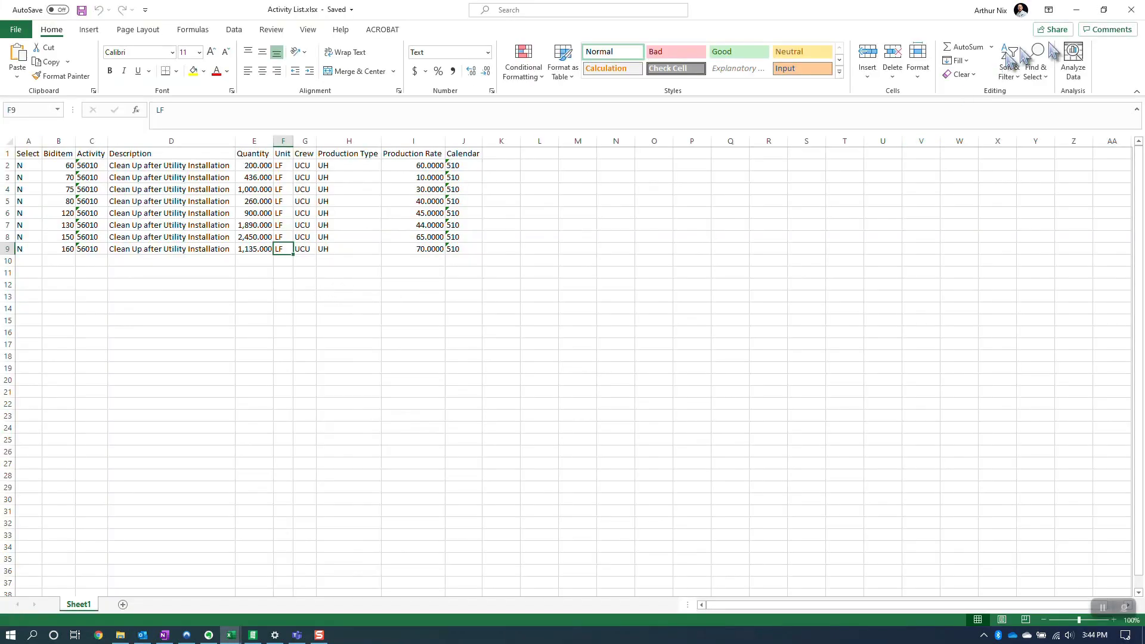
{"action": "left_click", "coordinate": [1131, 10]}
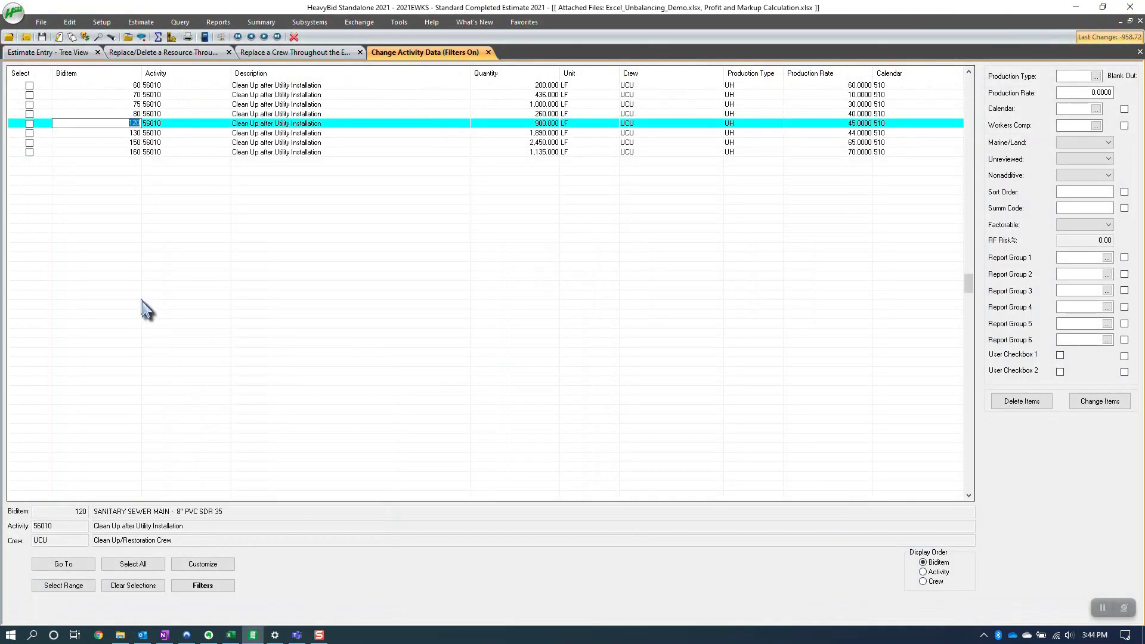
Back up the single estimate 2021EWKS under the filename 2021EWKS BU May 21.
{"action": "key", "text": "Up"}
{"action": "key", "text": "Up"}
{"action": "key", "text": "Up"}
{"action": "left_click", "coordinate": [41, 22]}
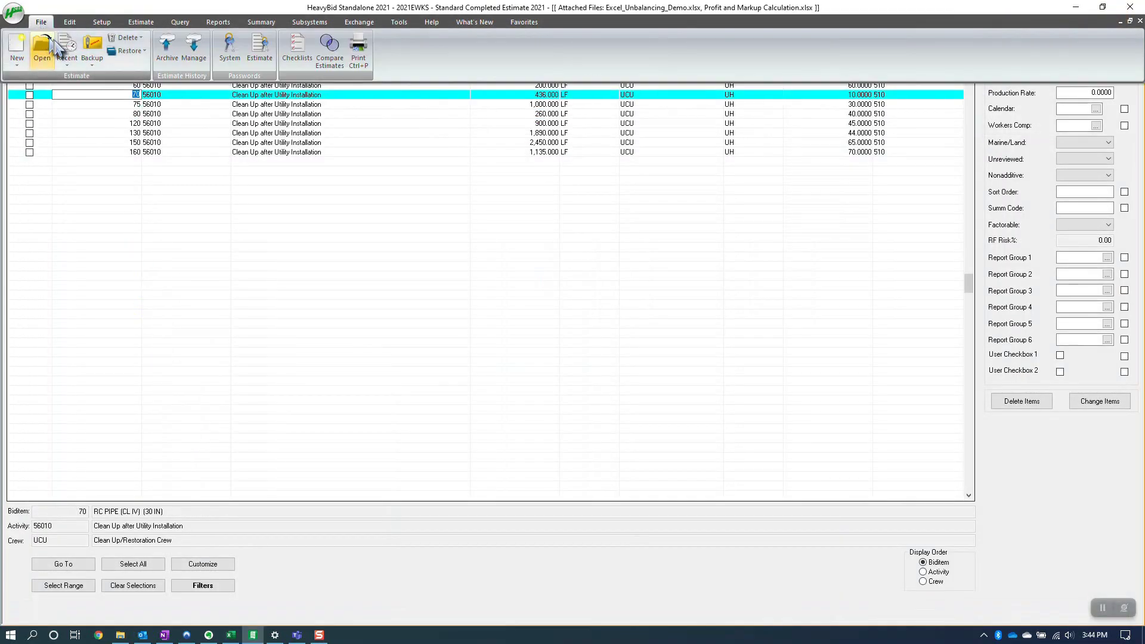
{"action": "left_click", "coordinate": [92, 48]}
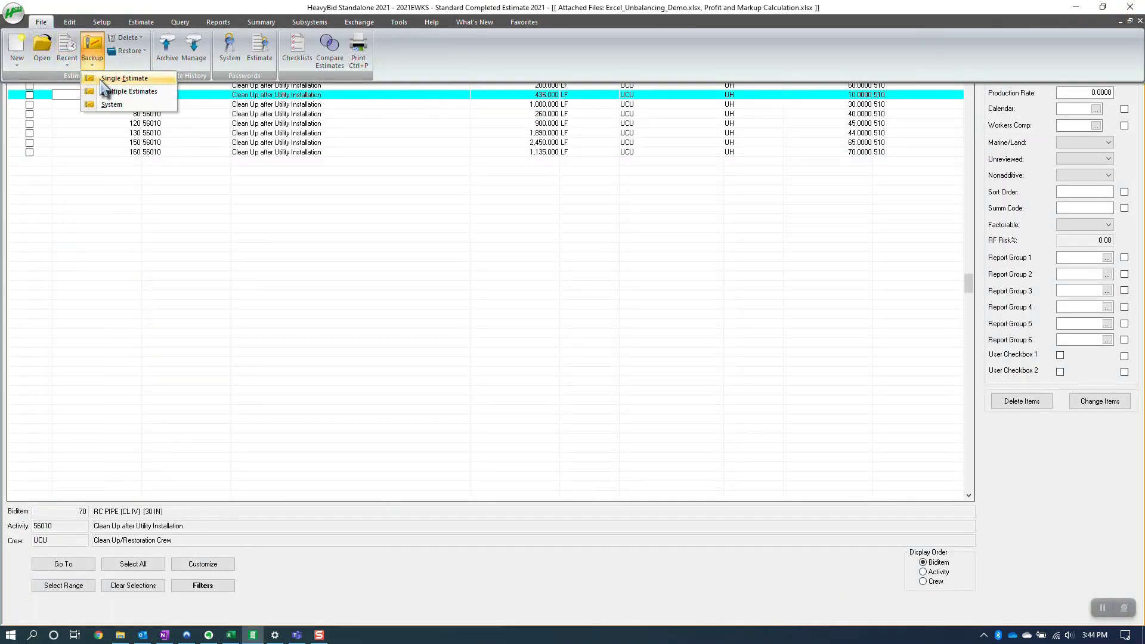
{"action": "left_click", "coordinate": [113, 78]}
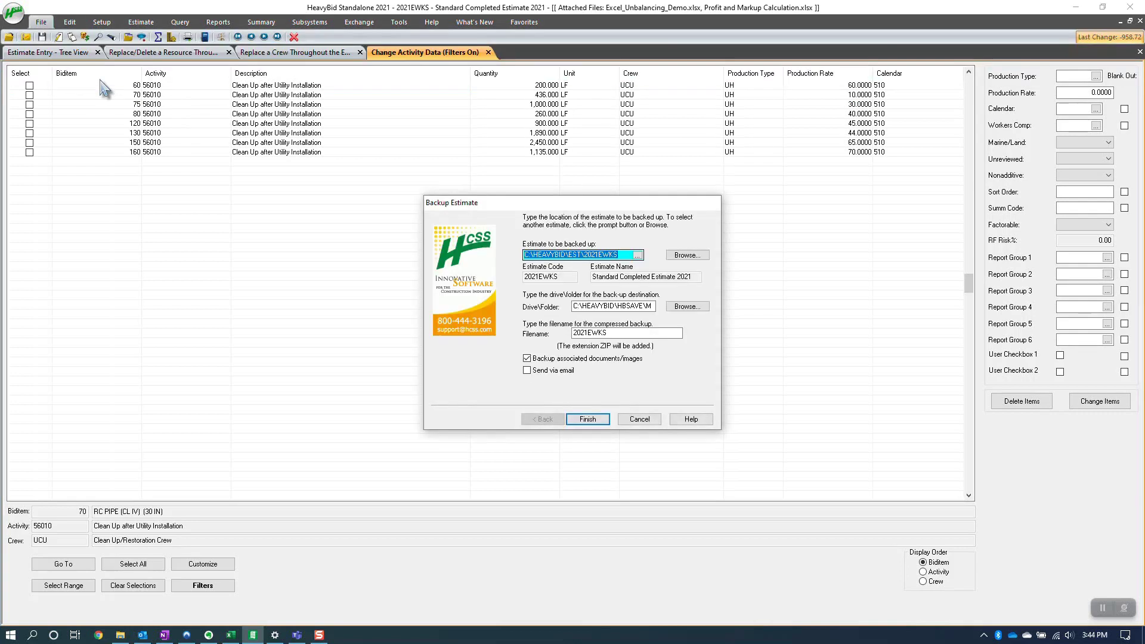
{"action": "left_click", "coordinate": [604, 333]}
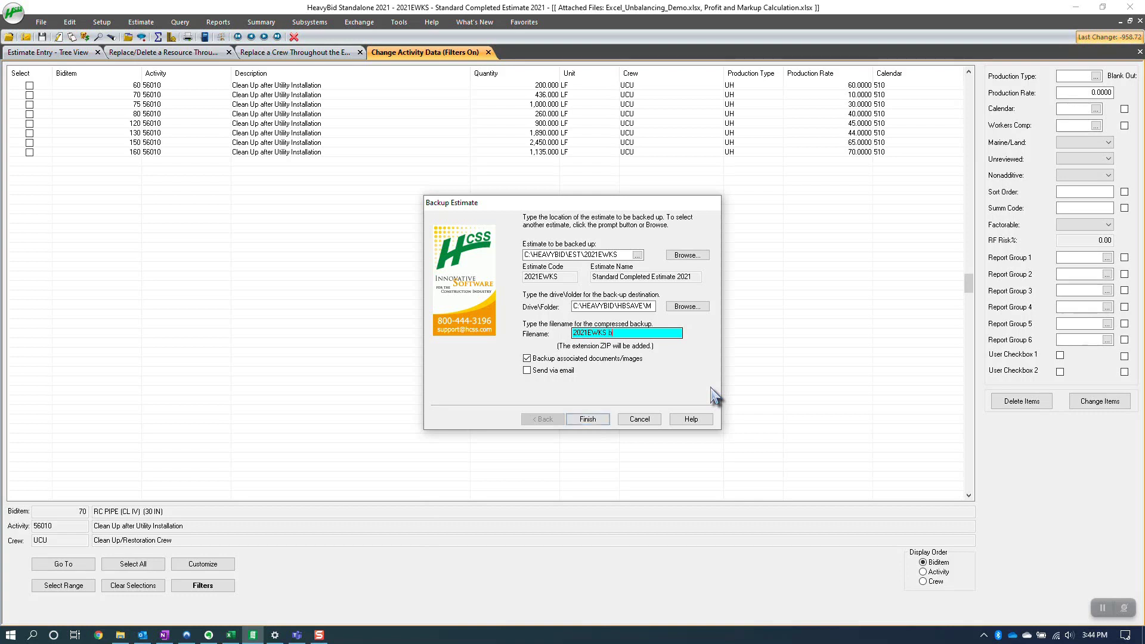
{"action": "type", "text": "BU May 21"}
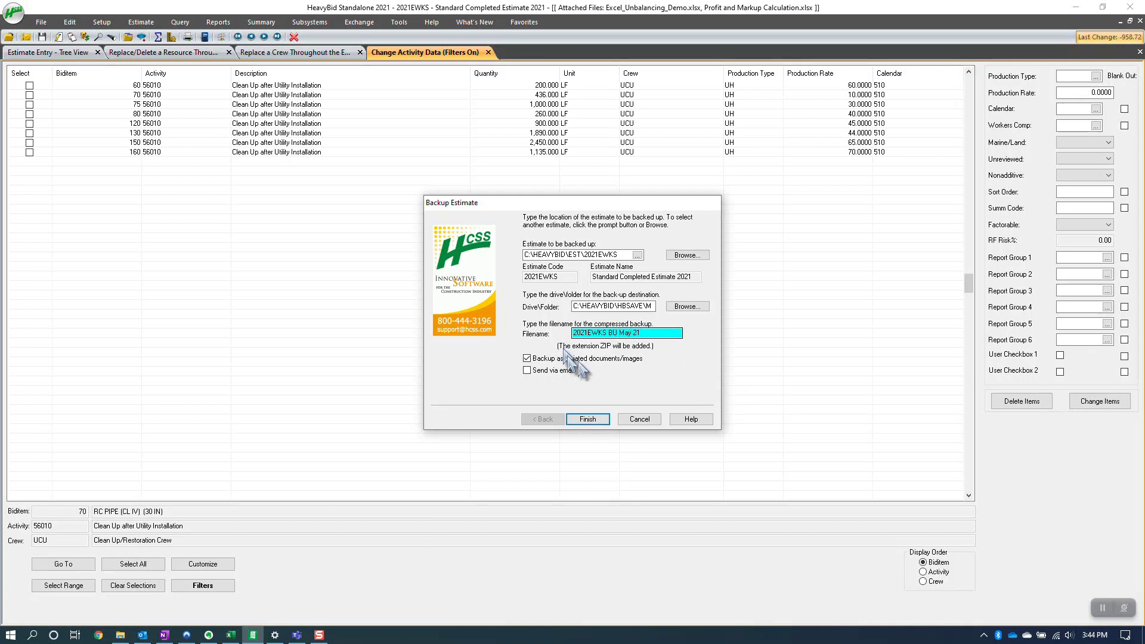
{"action": "double_click", "coordinate": [634, 333]}
{"action": "left_click", "coordinate": [588, 419]}
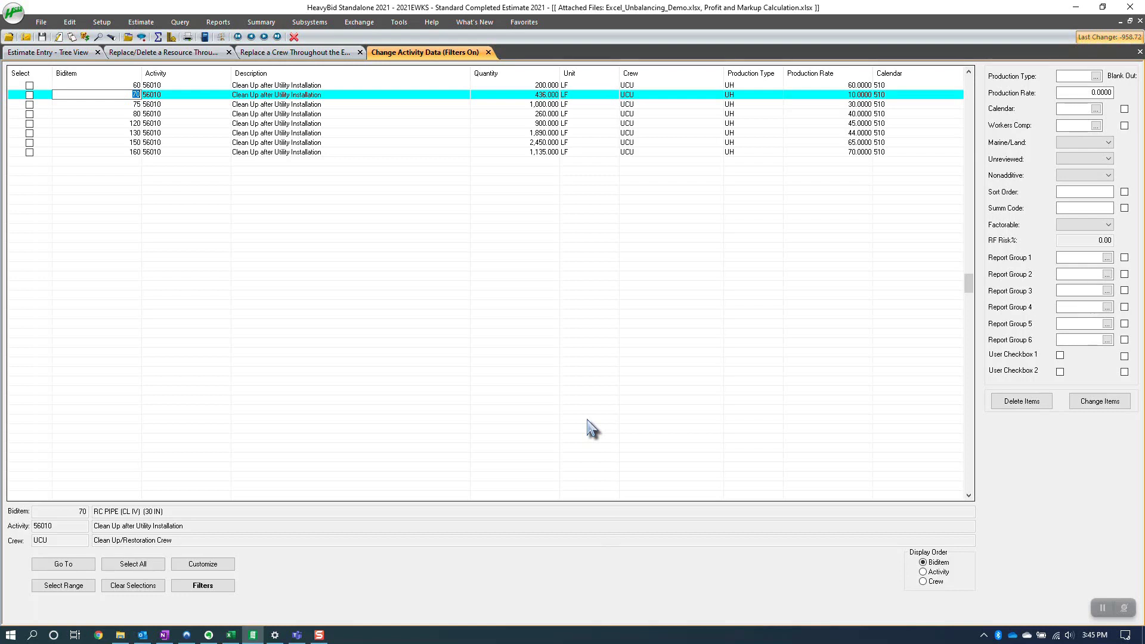
Select all the filtered 56010 Clean Up after Utility Installation activities and delete them from the estimate.
{"action": "left_click", "coordinate": [133, 564]}
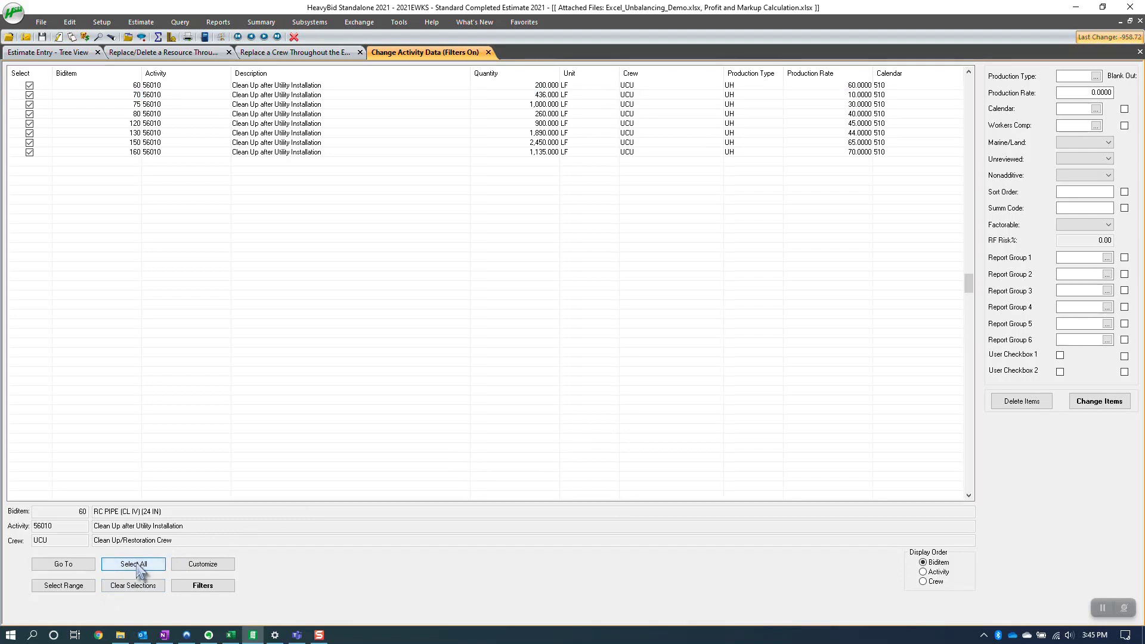
{"action": "left_click", "coordinate": [1022, 408]}
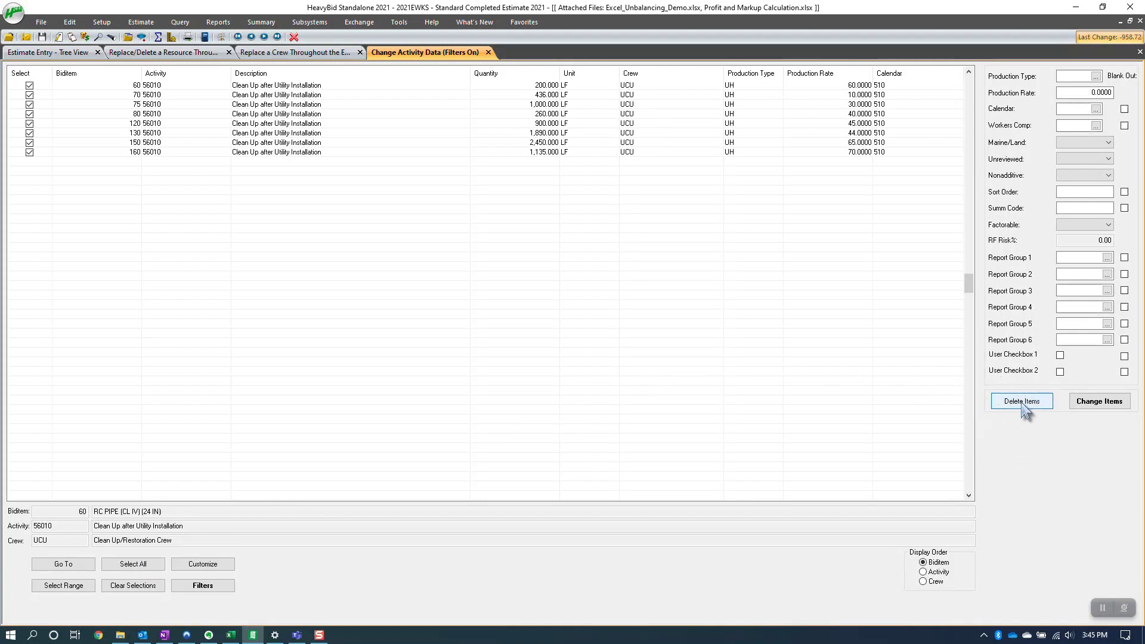
{"action": "left_click", "coordinate": [604, 359]}
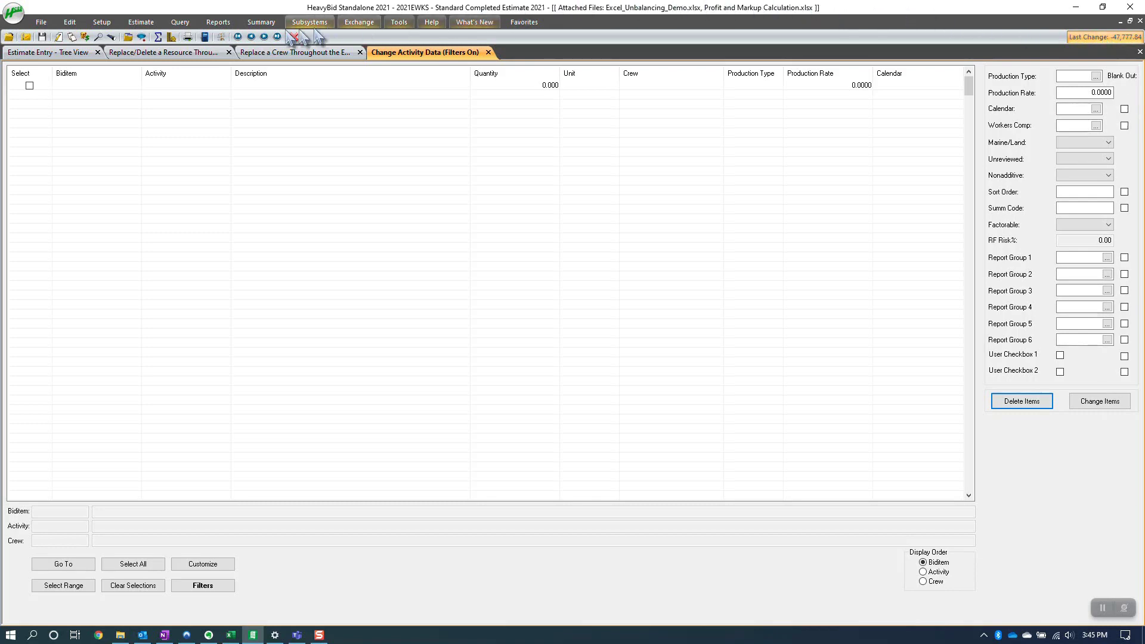
Open the Audit Review, refresh it, examine the cost changes logged for the deleted 56010 activities, and close it.
{"action": "left_click", "coordinate": [180, 23]}
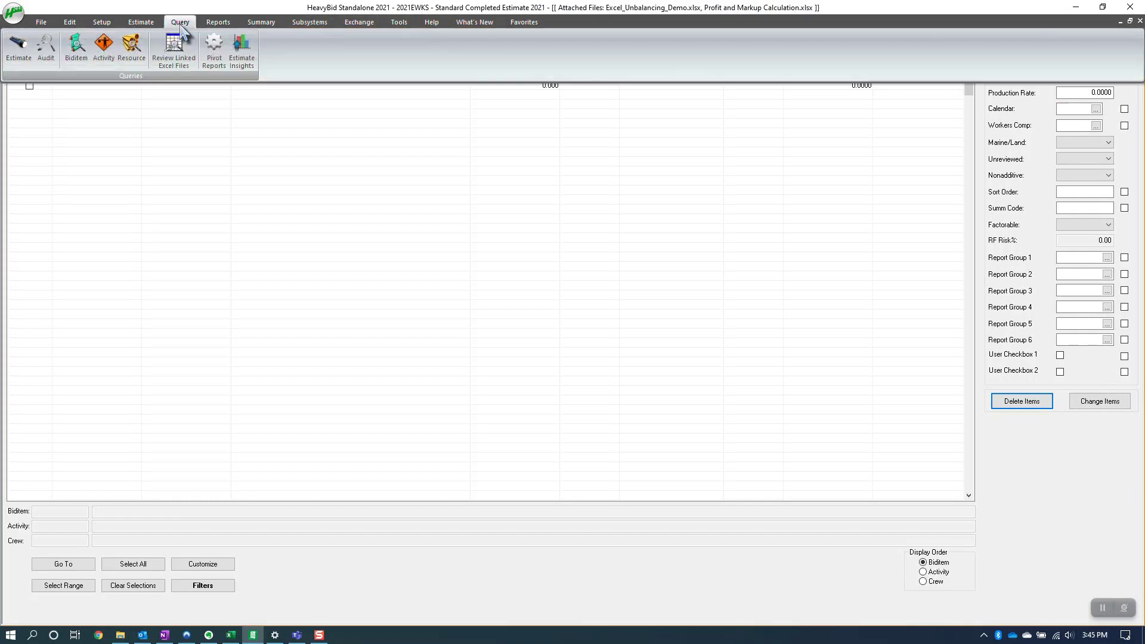
{"action": "left_click", "coordinate": [46, 47]}
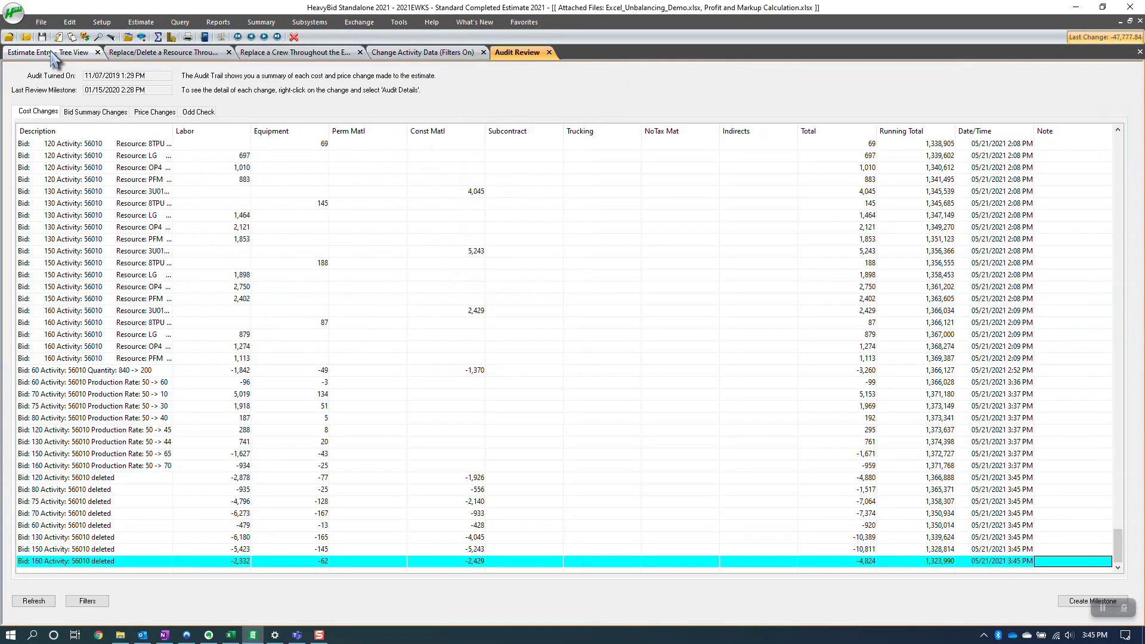
{"action": "left_click", "coordinate": [37, 602]}
{"action": "left_click", "coordinate": [106, 477]}
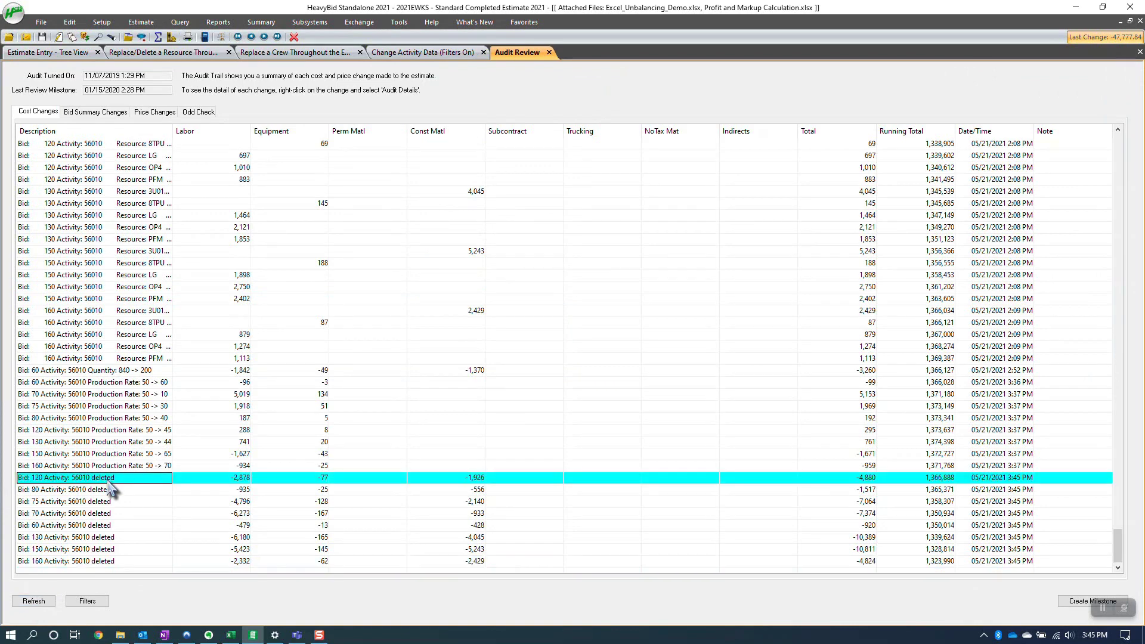
{"action": "left_click", "coordinate": [107, 489]}
{"action": "left_click", "coordinate": [107, 501]}
{"action": "left_click", "coordinate": [108, 525]}
{"action": "left_click", "coordinate": [106, 548]}
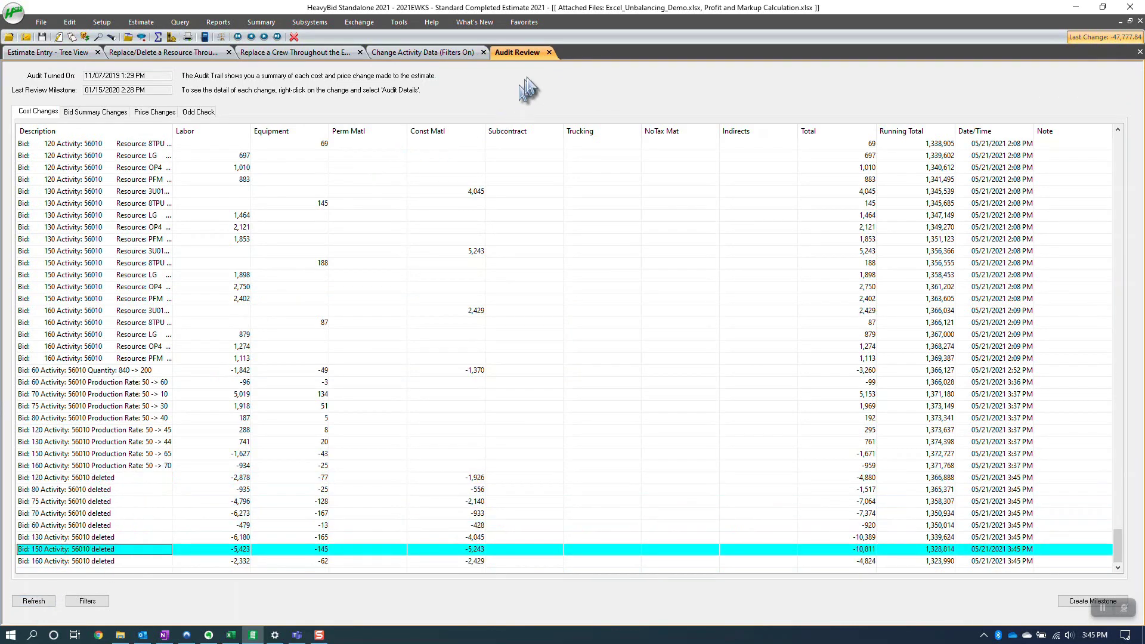
{"action": "left_click", "coordinate": [549, 53]}
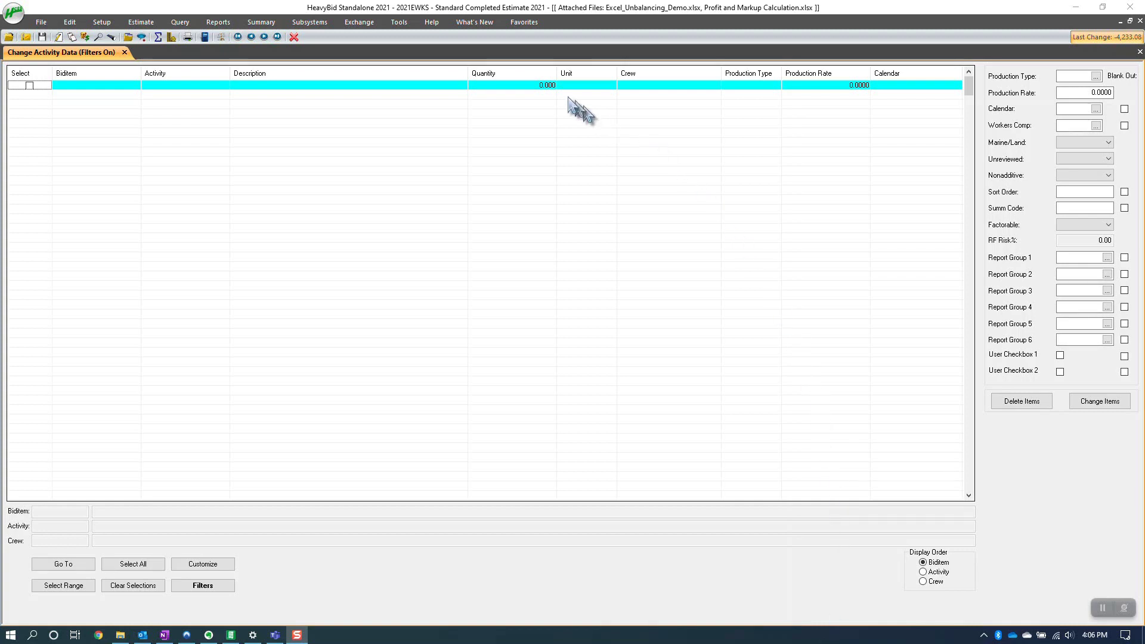
Start an import from Excel and set its target database to Activities under the estimate's Biditems.
{"action": "left_click", "coordinate": [358, 22]}
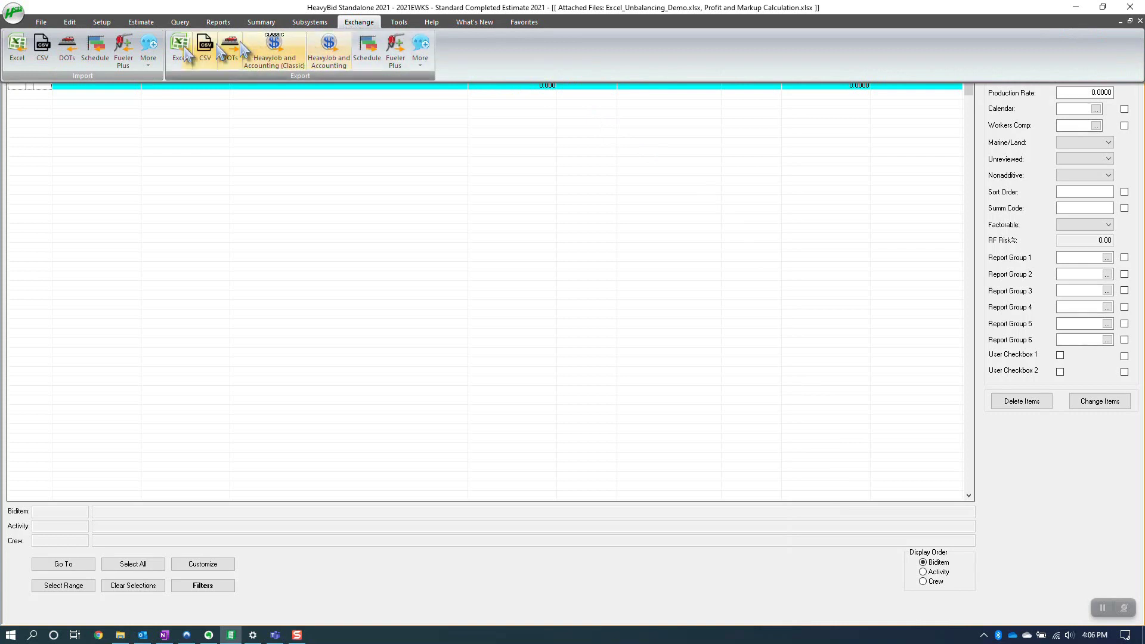
{"action": "left_click", "coordinate": [18, 47]}
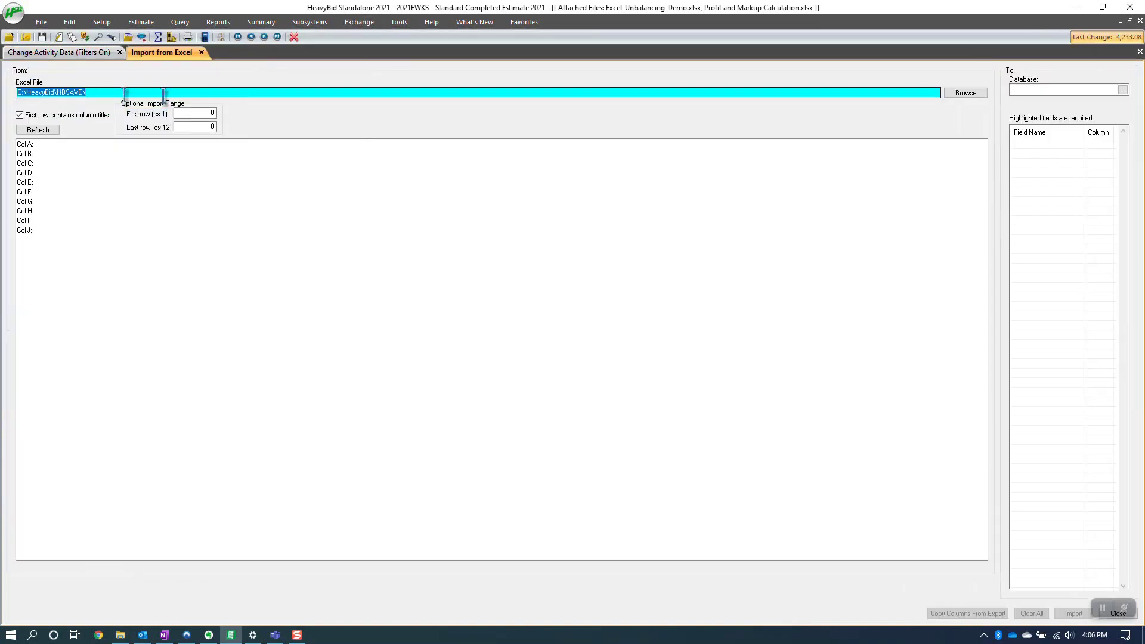
{"action": "left_click", "coordinate": [1124, 91]}
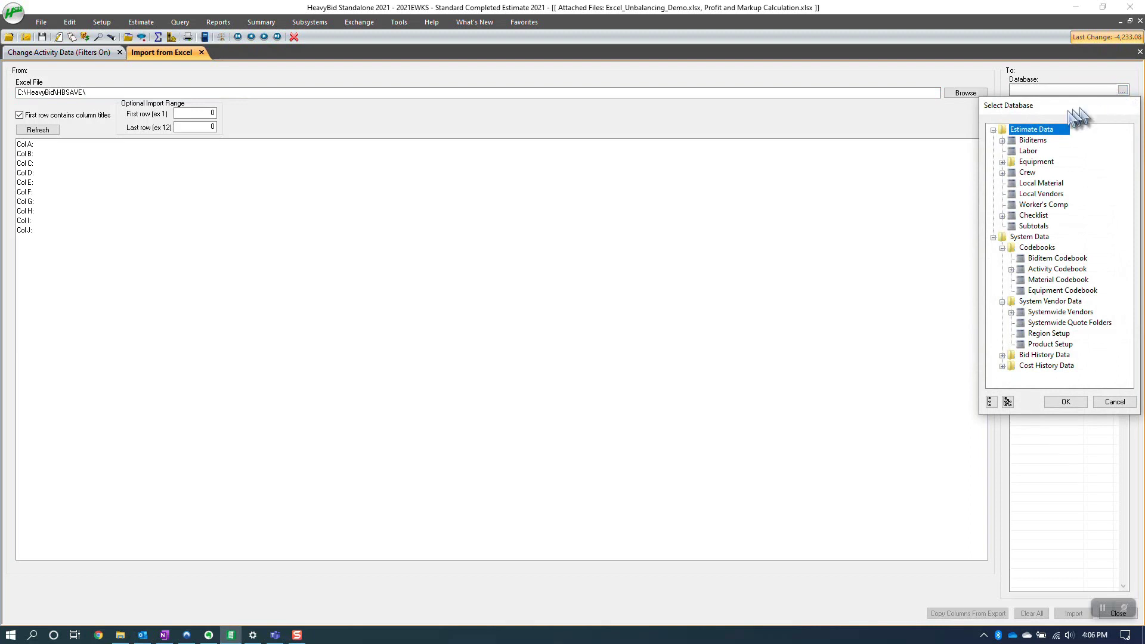
{"action": "left_click", "coordinate": [1042, 141]}
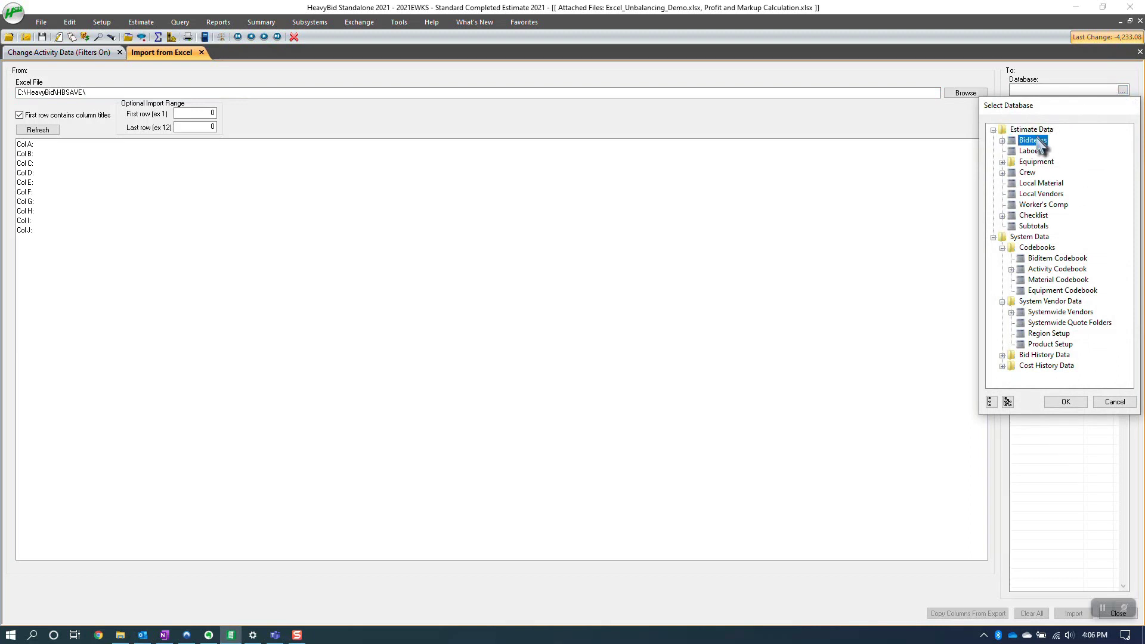
{"action": "left_click", "coordinate": [1002, 141]}
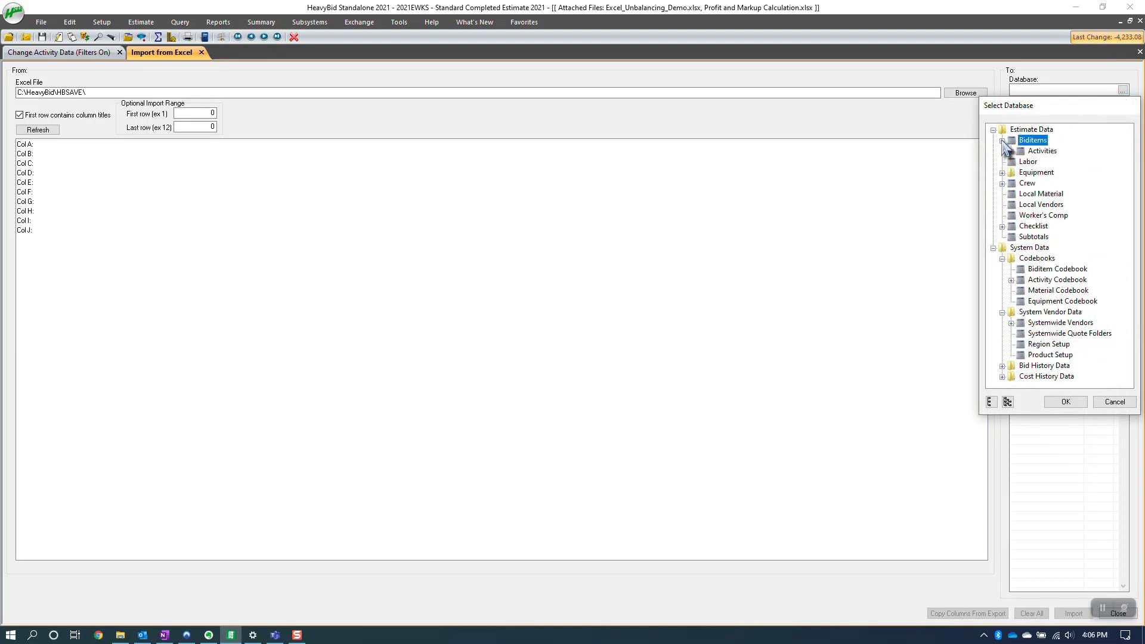
{"action": "left_click", "coordinate": [1041, 151]}
{"action": "left_click", "coordinate": [1064, 402]}
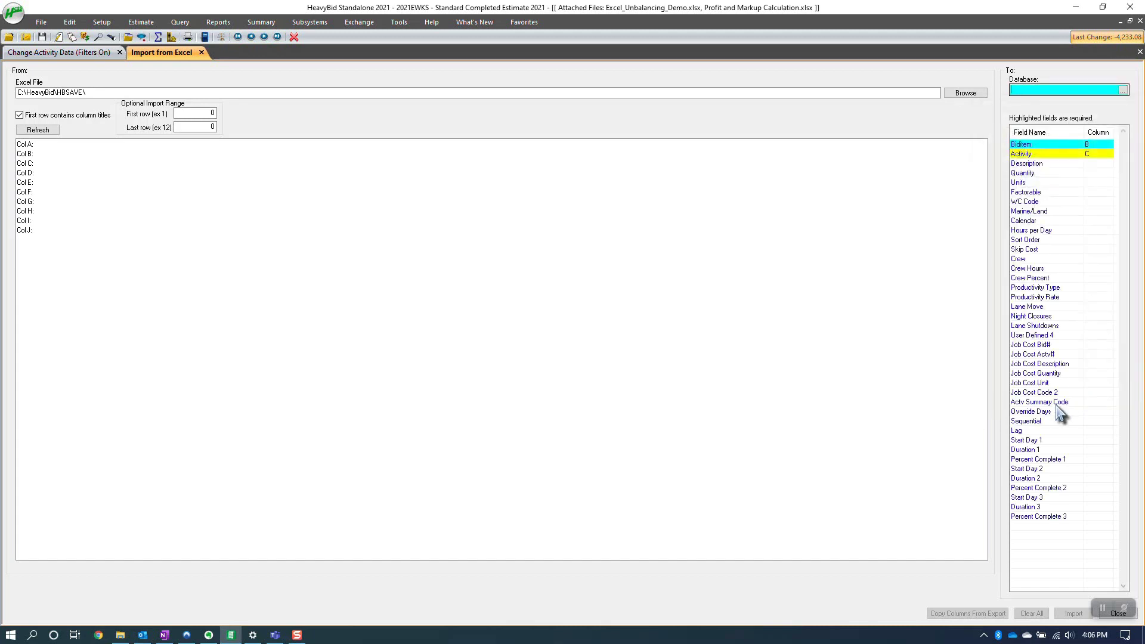
Choose Activity List.xlsx from the Desktop as the Excel file to import.
{"action": "left_click", "coordinate": [967, 95]}
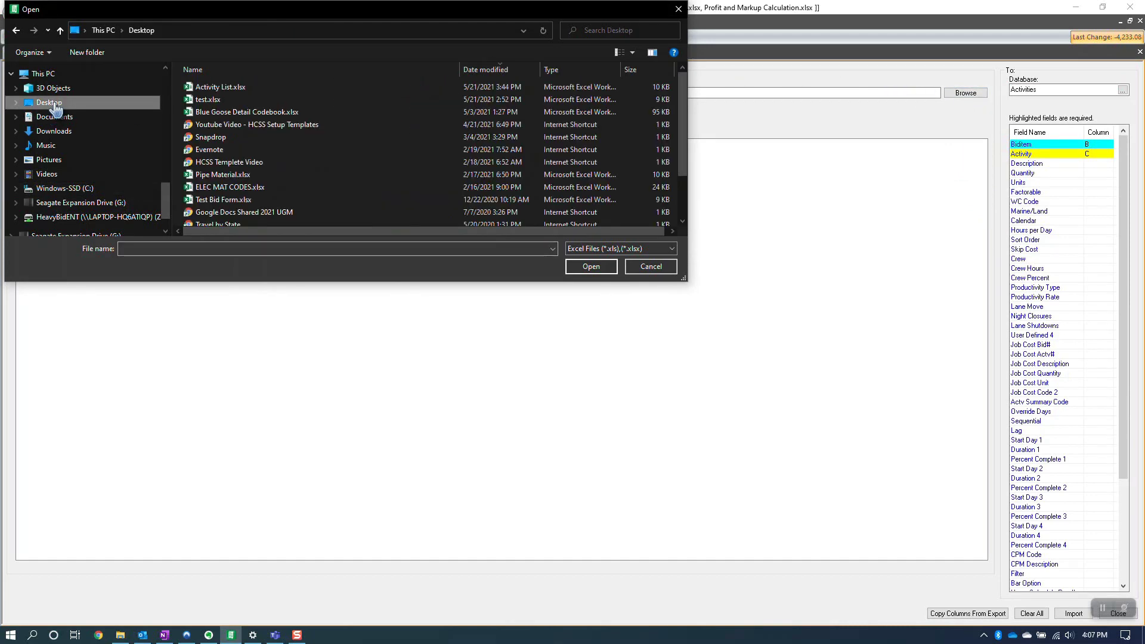
{"action": "left_click", "coordinate": [212, 88]}
{"action": "left_click", "coordinate": [587, 268]}
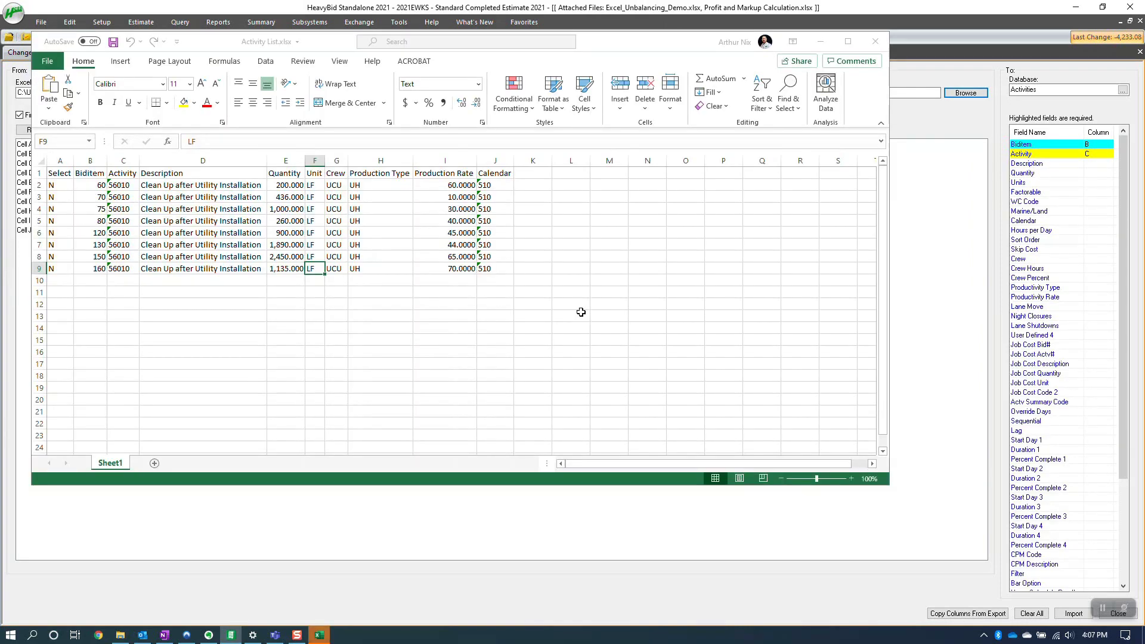
Compare the Biditem, Activity and Description through Calendar columns of the Activity List workbook with the import field mapping.
{"action": "left_click", "coordinate": [100, 187]}
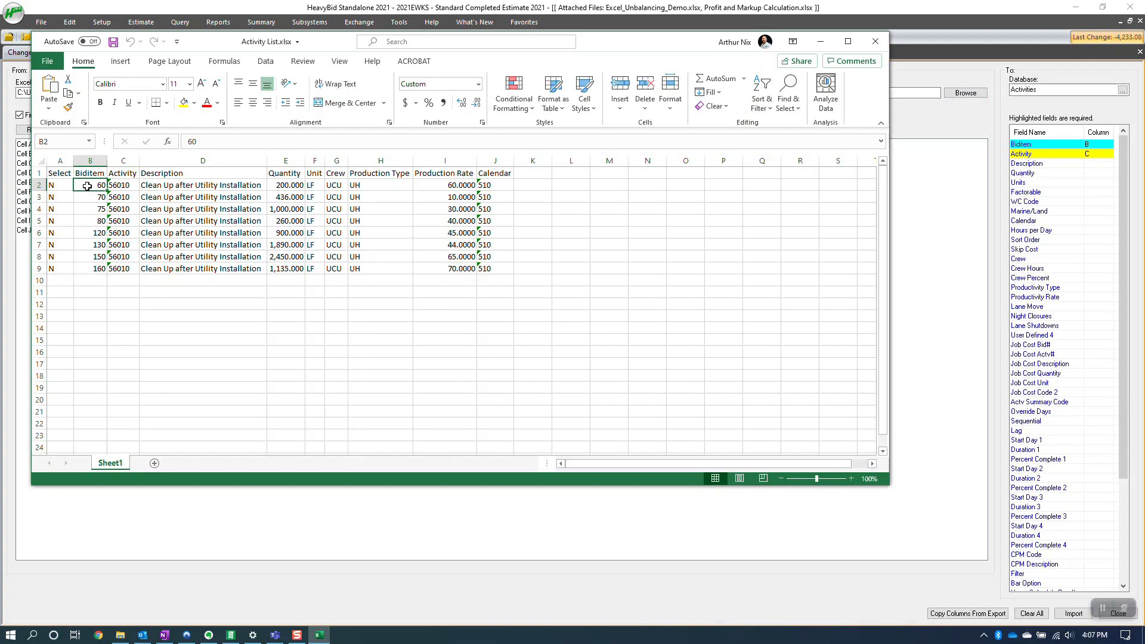
{"action": "left_click", "coordinate": [120, 187]}
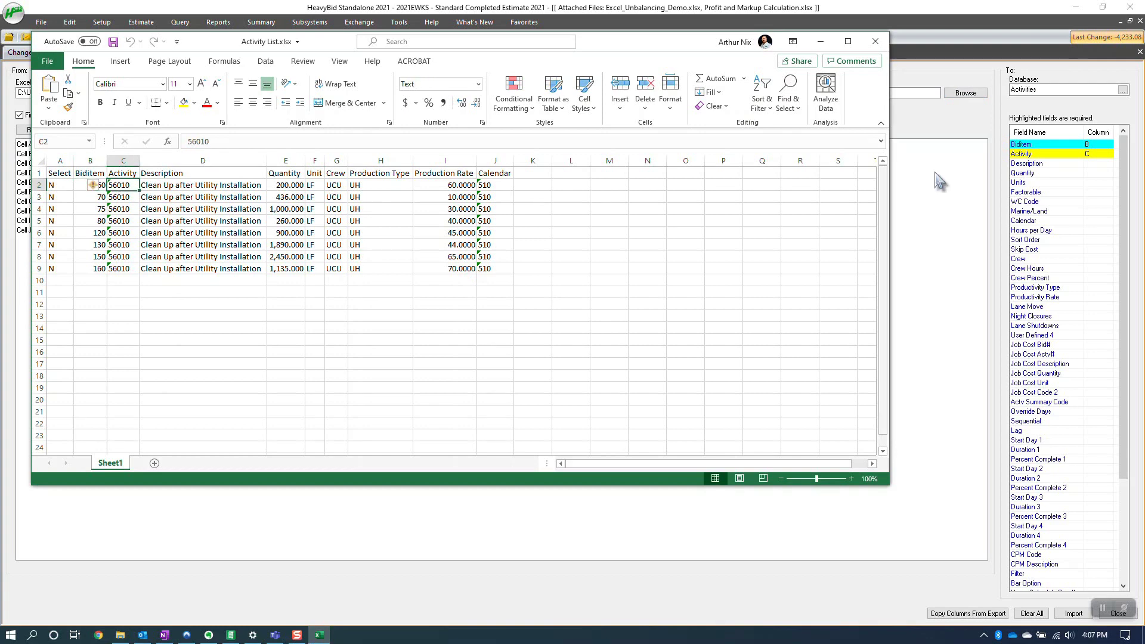
{"action": "left_click", "coordinate": [1091, 162]}
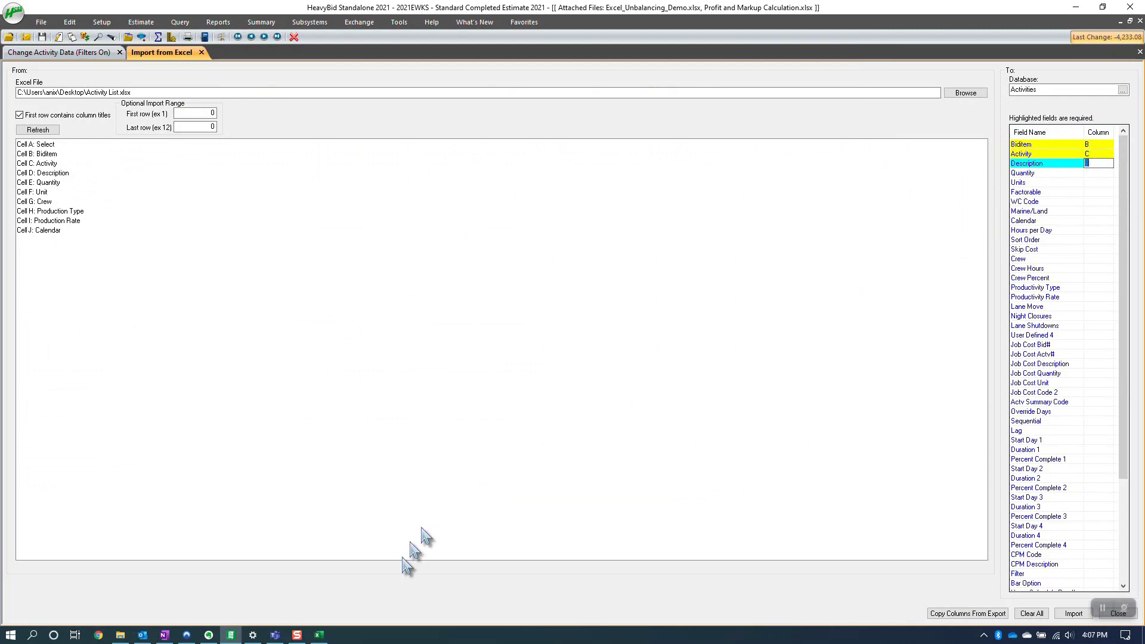
{"action": "left_click", "coordinate": [319, 635]}
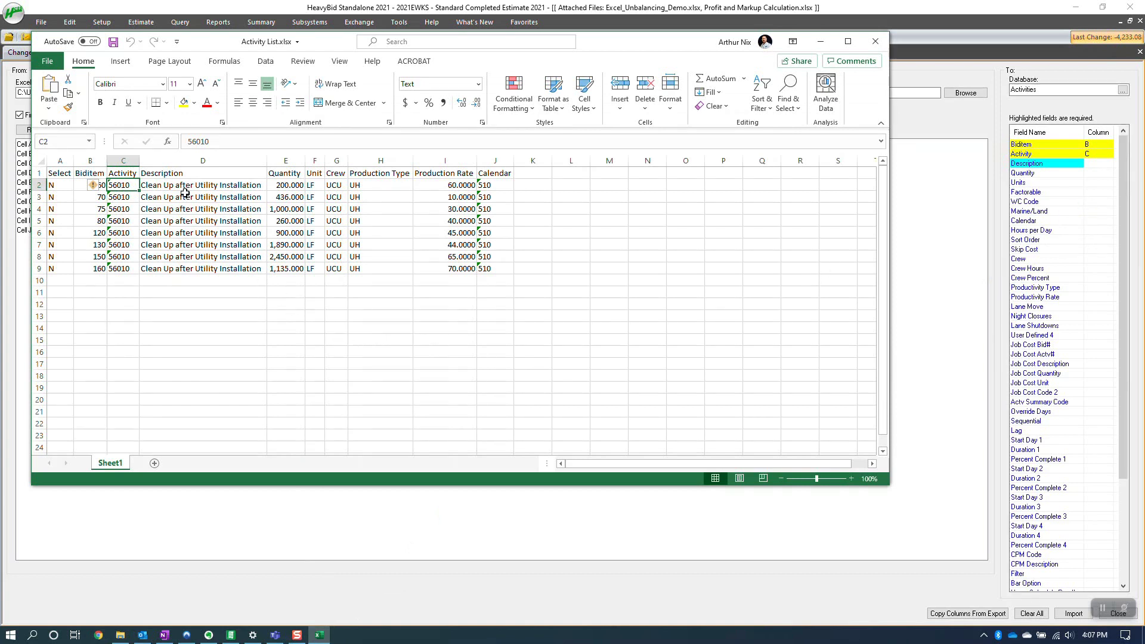
{"action": "left_click_drag", "start_coordinate": [203, 161], "coordinate": [496, 162]}
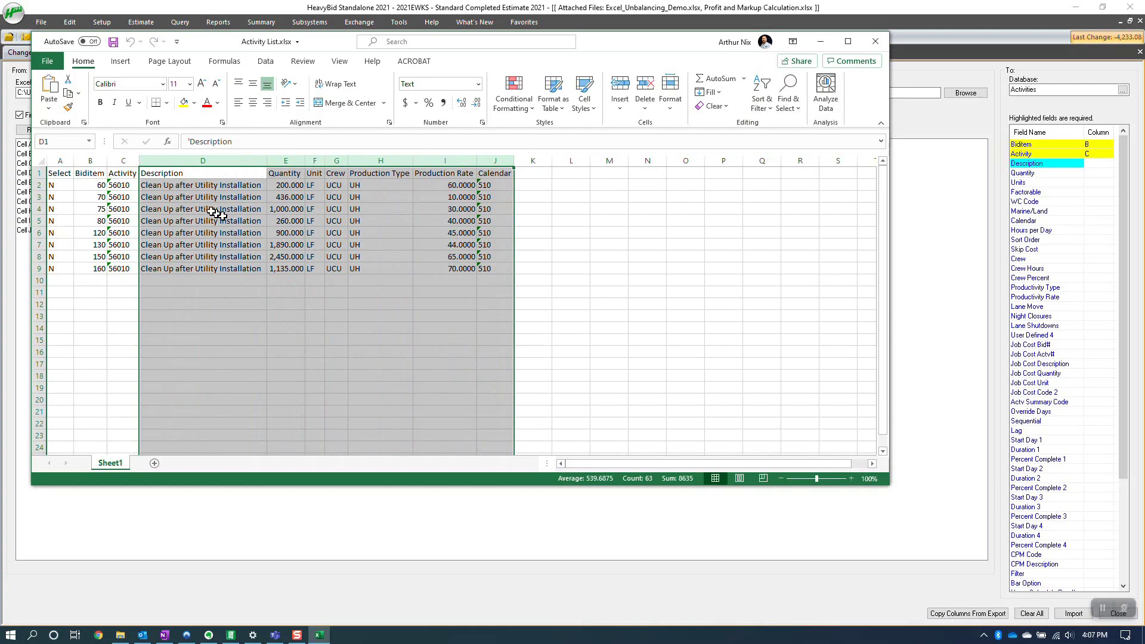
{"action": "left_click", "coordinate": [119, 187]}
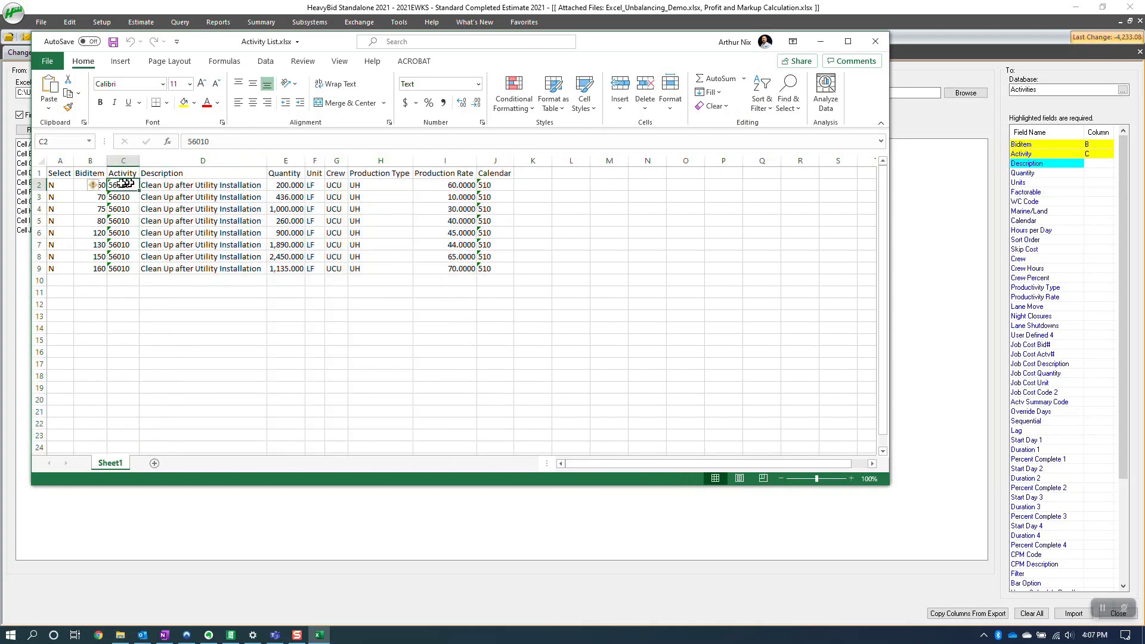
{"action": "left_click", "coordinate": [123, 196]}
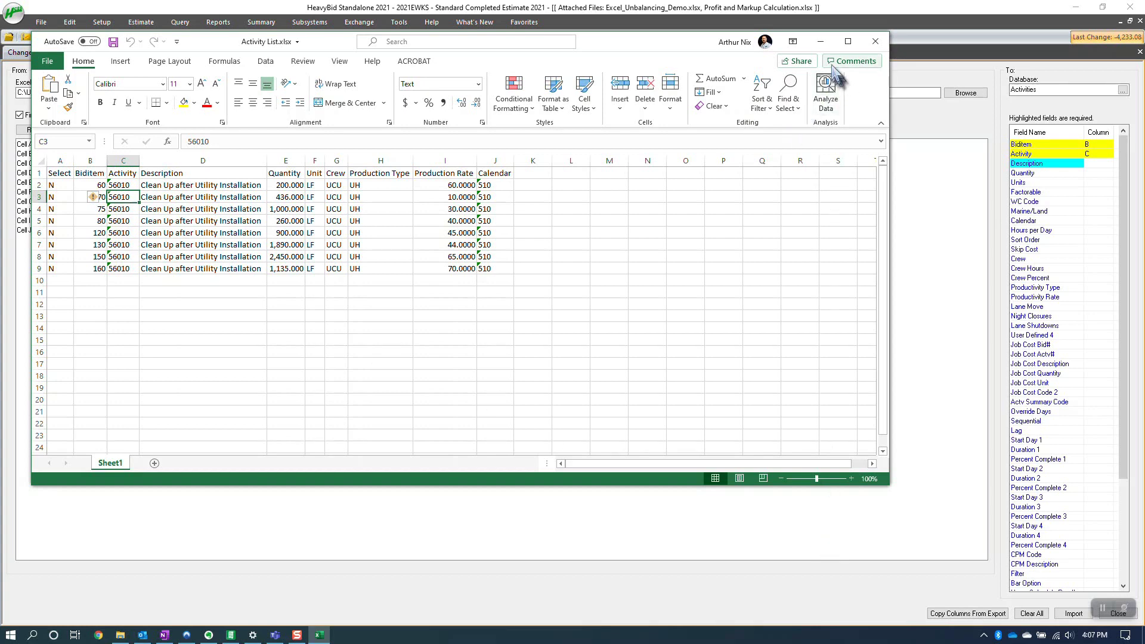
Import the activities from Activity List.xlsx with only Biditem mapped to column B and Activity to column C.
{"action": "left_click", "coordinate": [931, 113]}
{"action": "left_click", "coordinate": [1099, 144]}
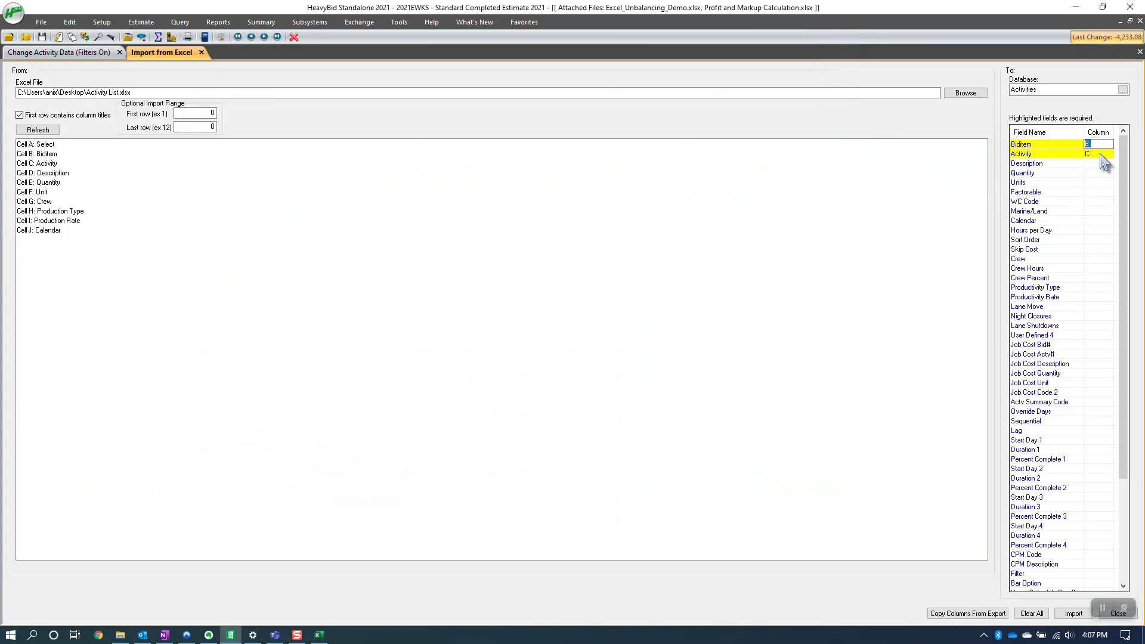
{"action": "left_click", "coordinate": [1099, 154]}
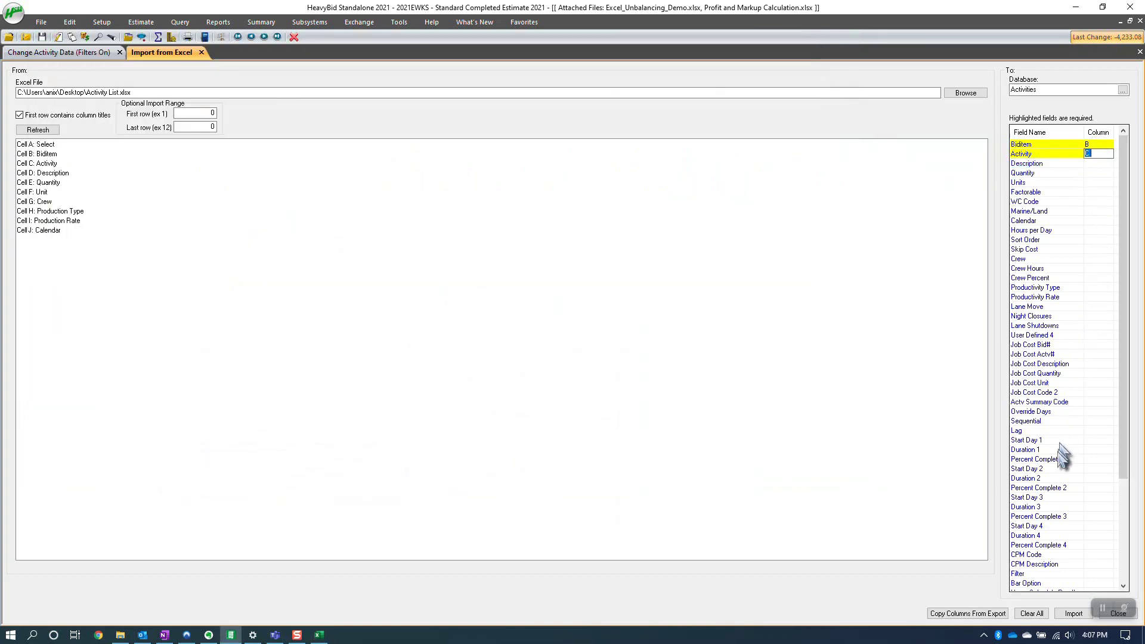
{"action": "left_click", "coordinate": [1074, 613]}
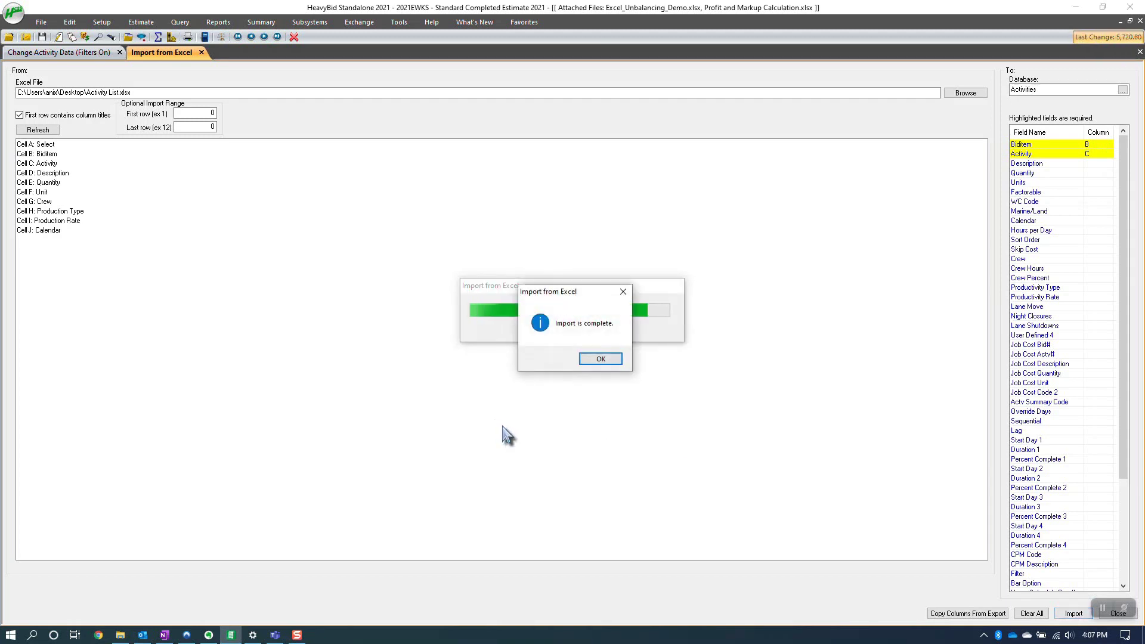
{"action": "left_click", "coordinate": [594, 359]}
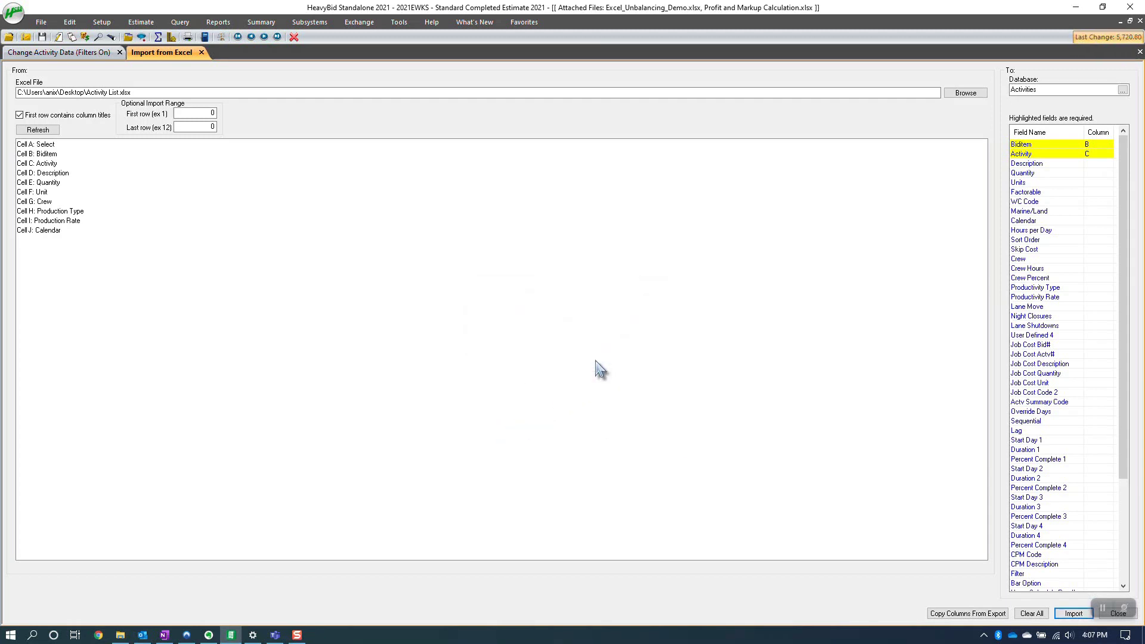
Inspect the production rates of the re-imported 56010 clean-up activities in the Change Activity Data list.
{"action": "left_click", "coordinate": [50, 57]}
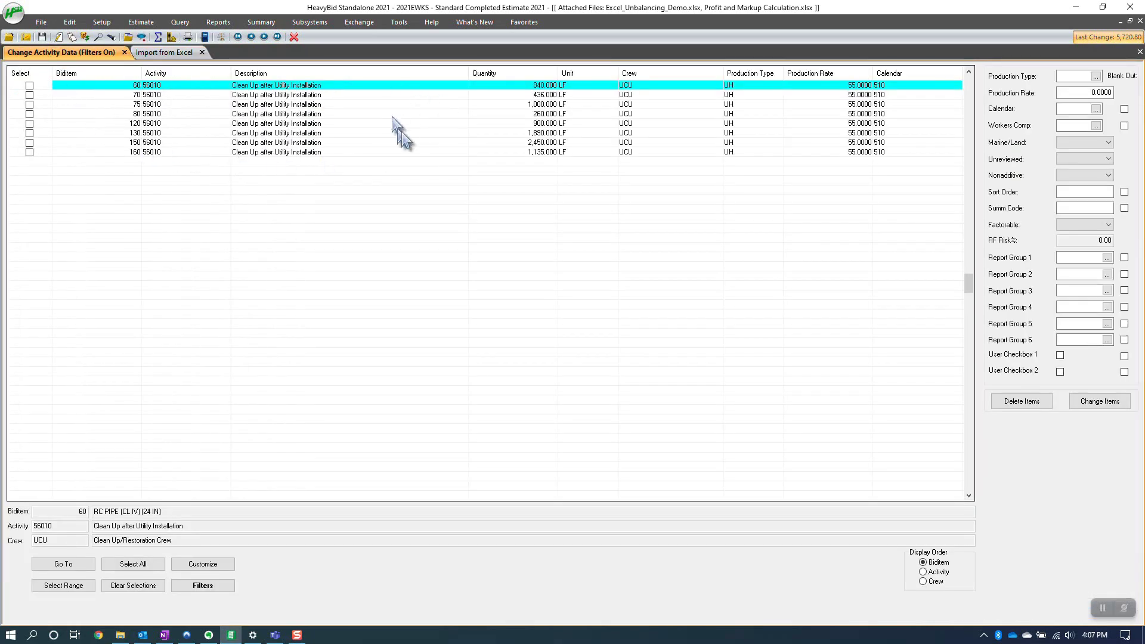
{"action": "left_click", "coordinate": [854, 87]}
{"action": "left_click", "coordinate": [856, 94]}
{"action": "left_click", "coordinate": [857, 104]}
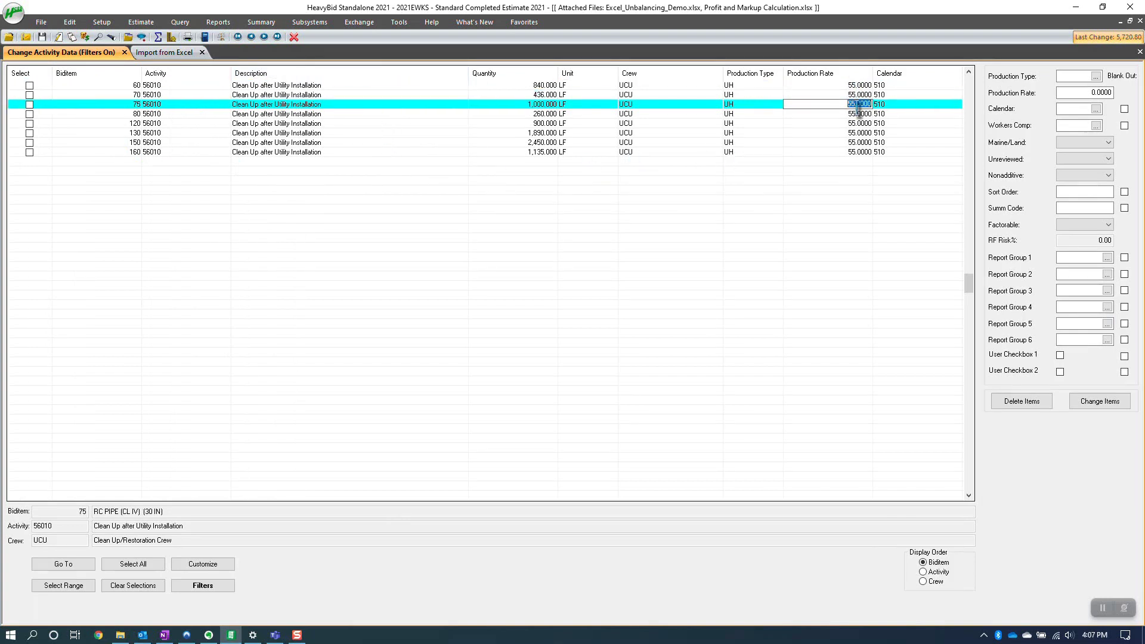
{"action": "left_click", "coordinate": [859, 133]}
{"action": "left_click", "coordinate": [862, 152]}
{"action": "left_click", "coordinate": [859, 142]}
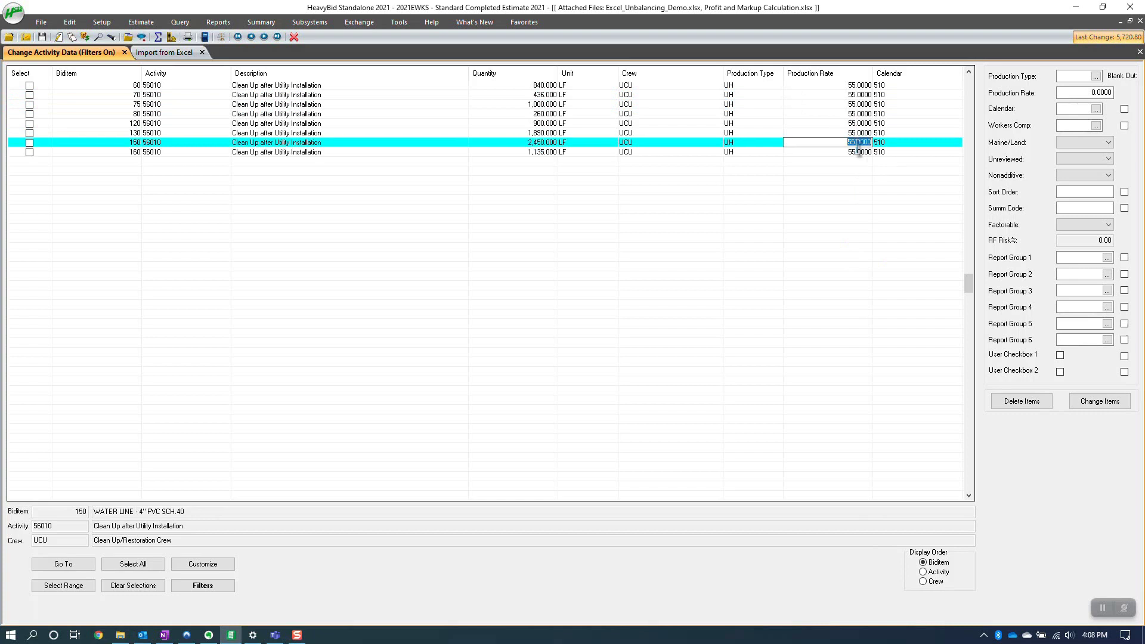
{"action": "left_click", "coordinate": [859, 132]}
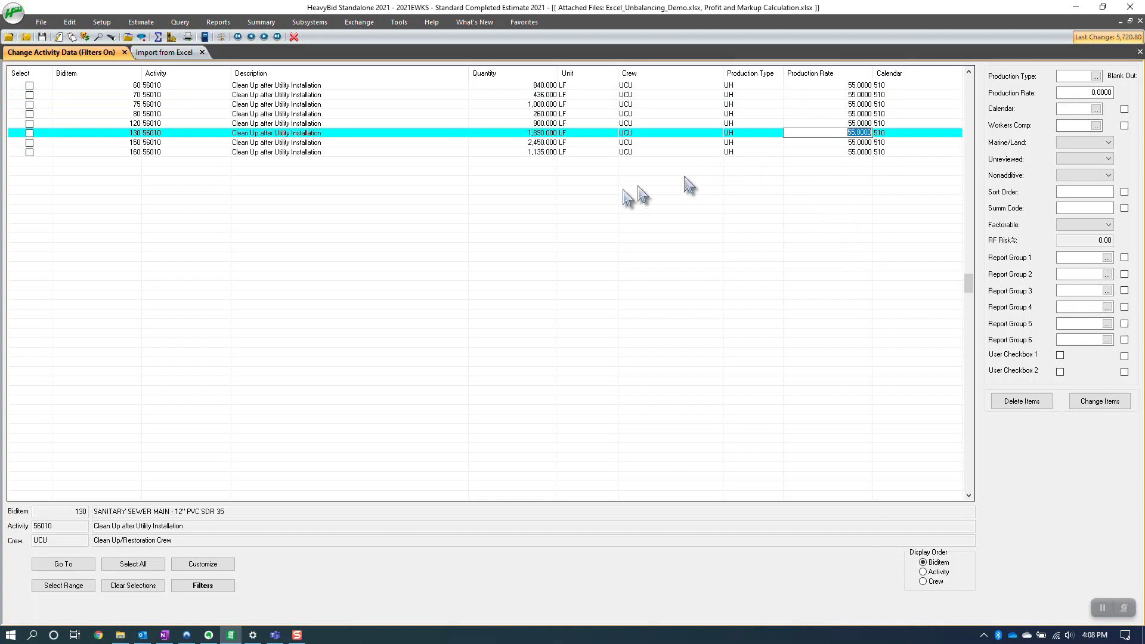
Compare the default crew and production rate of activities 56010 and 56020 in the Activity Codebook, and close it.
{"action": "left_click", "coordinate": [138, 54]}
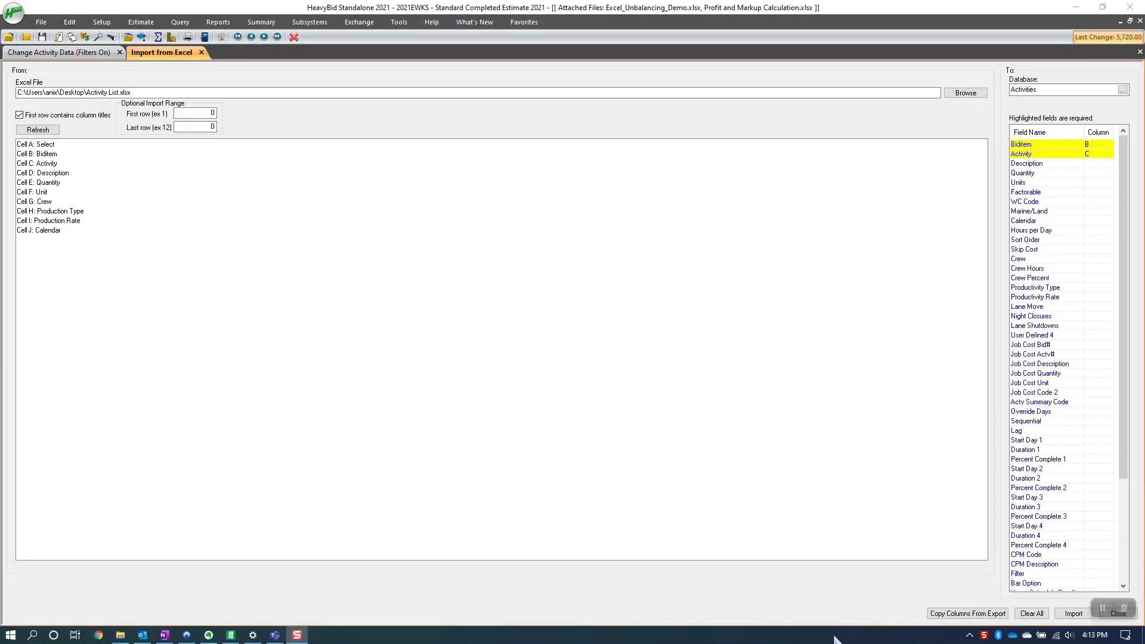
{"action": "left_click", "coordinate": [100, 24]}
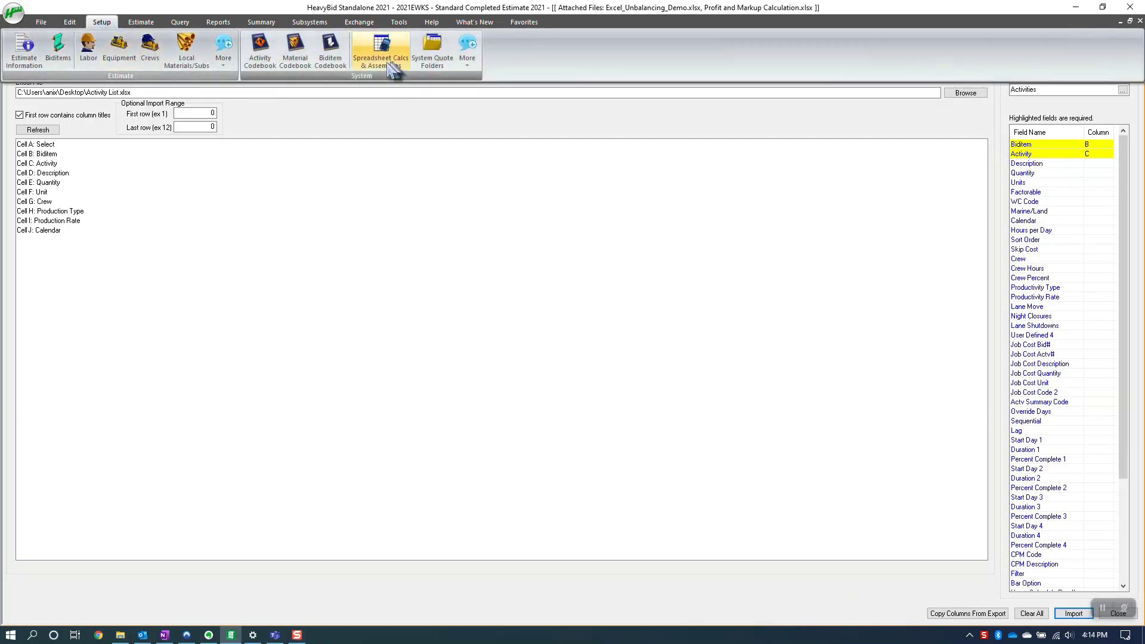
{"action": "left_click", "coordinate": [260, 53]}
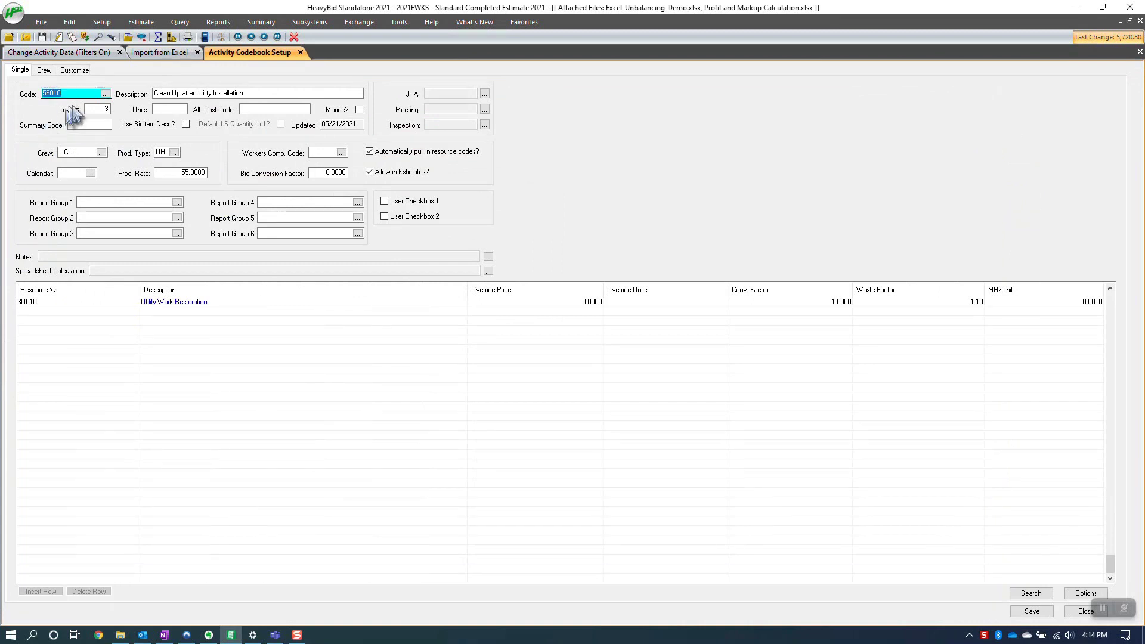
{"action": "left_click", "coordinate": [105, 94]}
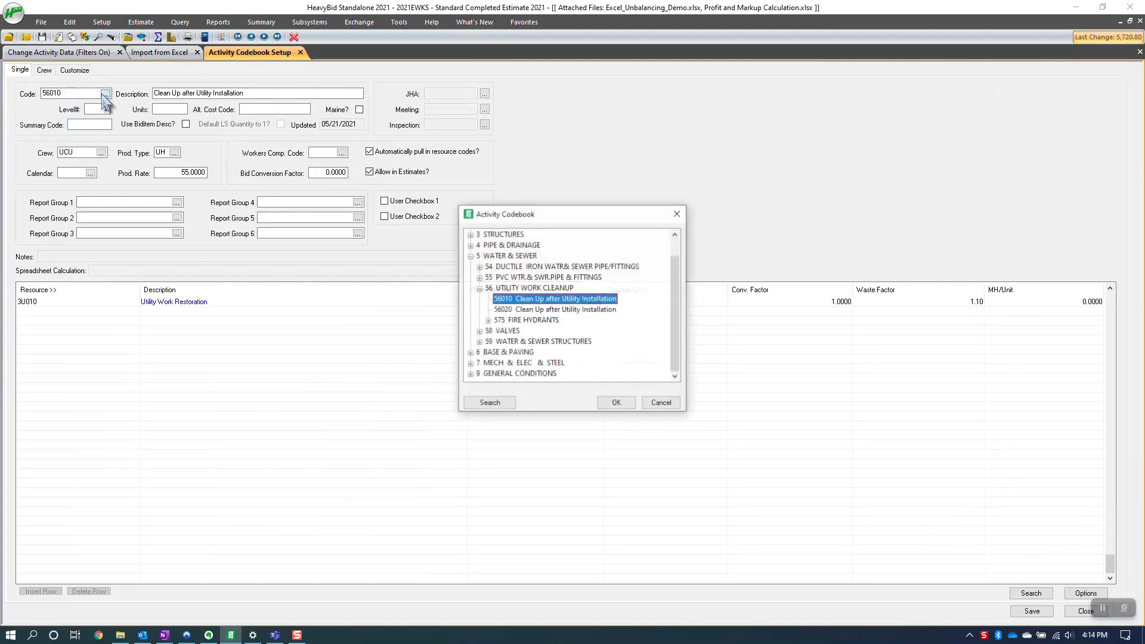
{"action": "left_click", "coordinate": [560, 310]}
{"action": "left_click", "coordinate": [616, 403]}
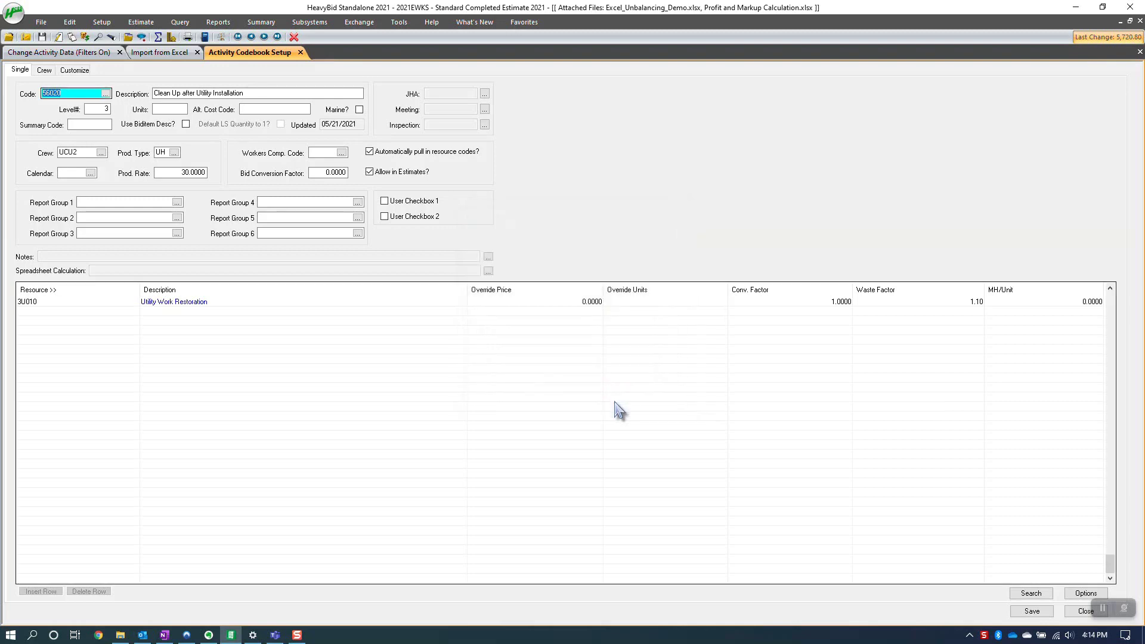
{"action": "left_click", "coordinate": [301, 53]}
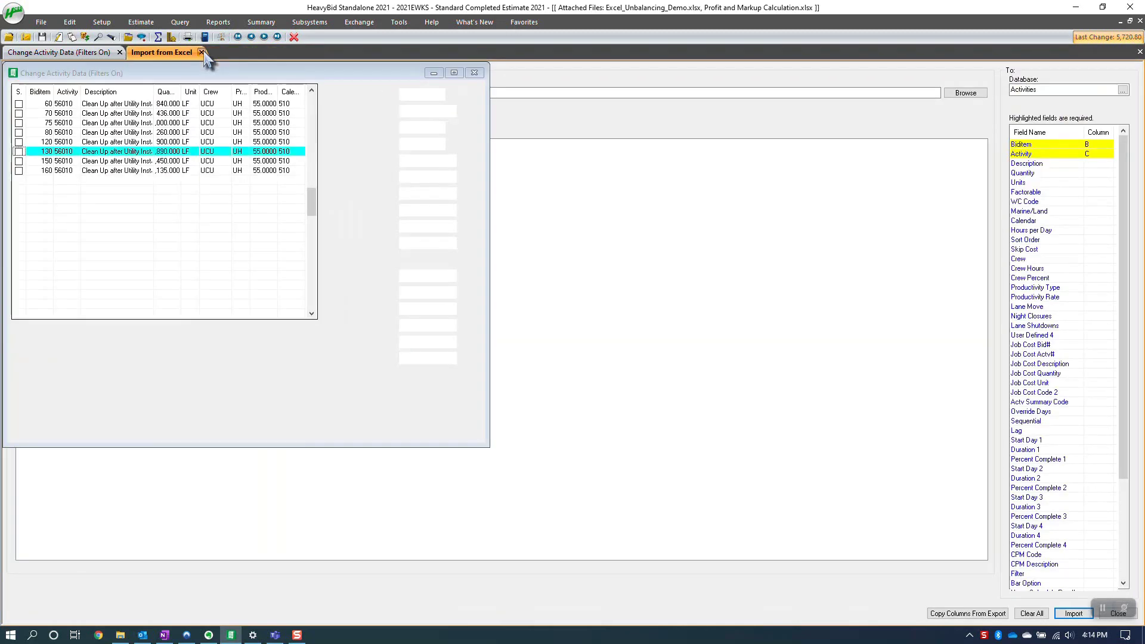
Close the Excel import and reset the filters on the Change Activity Data list to show all activities.
{"action": "left_click", "coordinate": [202, 52]}
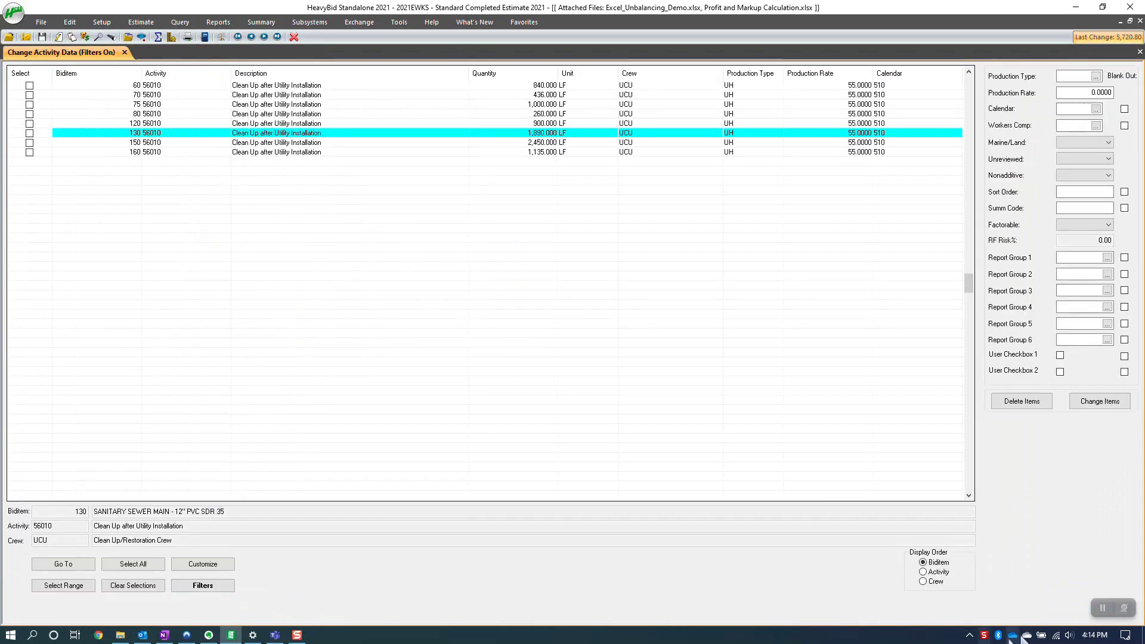
{"action": "left_click", "coordinate": [203, 586]}
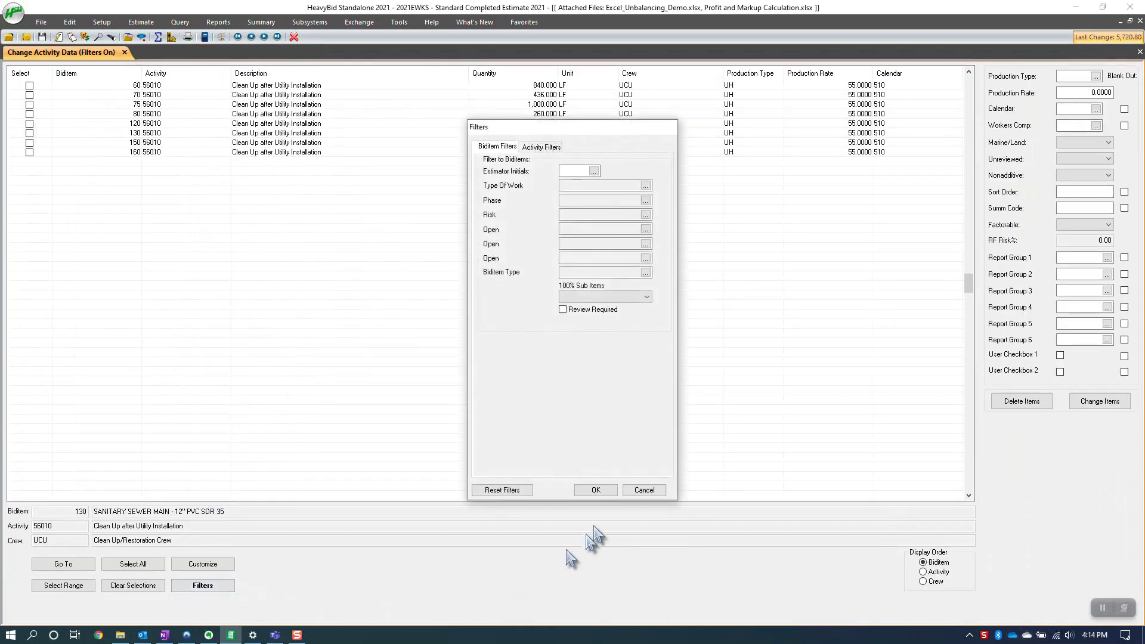
{"action": "left_click", "coordinate": [502, 490]}
{"action": "left_click", "coordinate": [588, 490]}
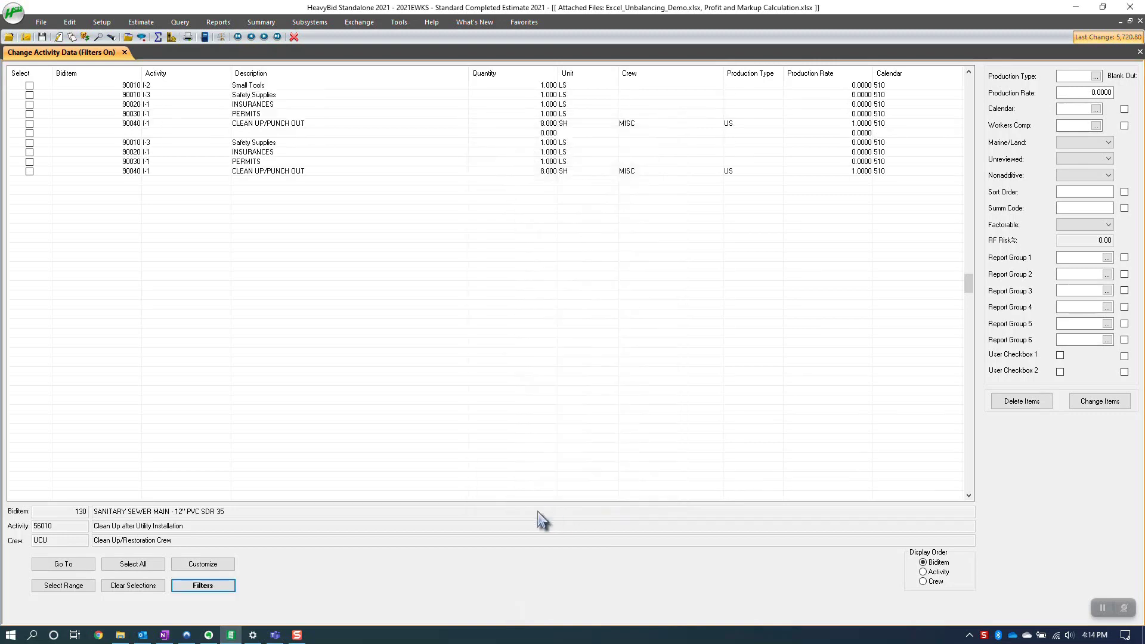
{"action": "left_click", "coordinate": [70, 22]}
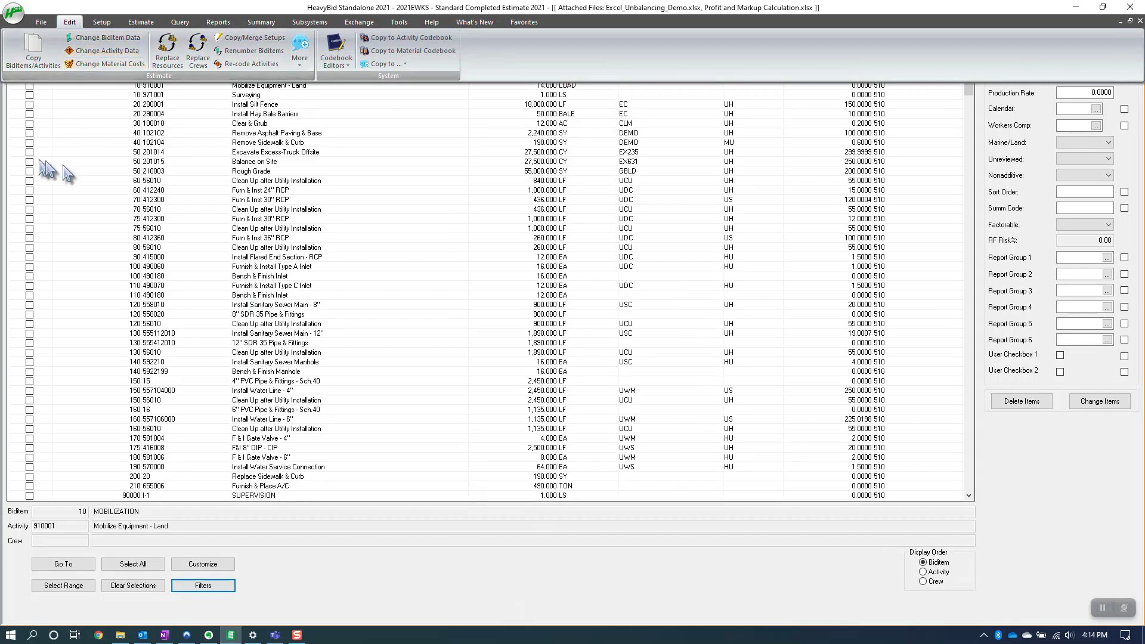
{"action": "left_click", "coordinate": [224, 353]}
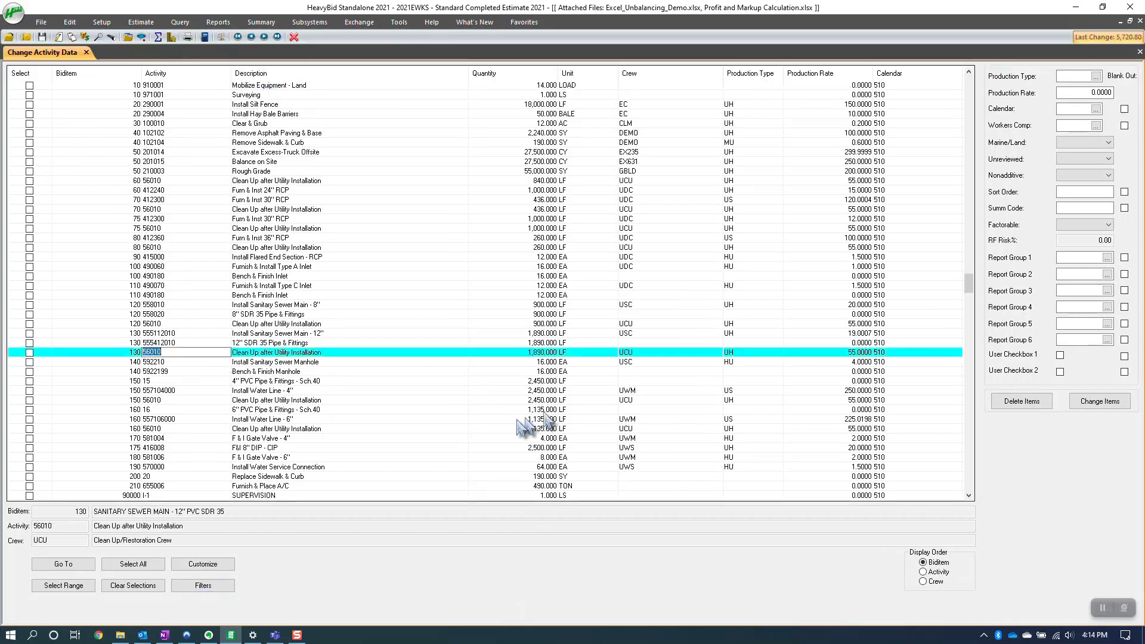
Filter the Change Activity Data list to activity 56010, Clean Up after Utility Installation.
{"action": "left_click", "coordinate": [203, 585]}
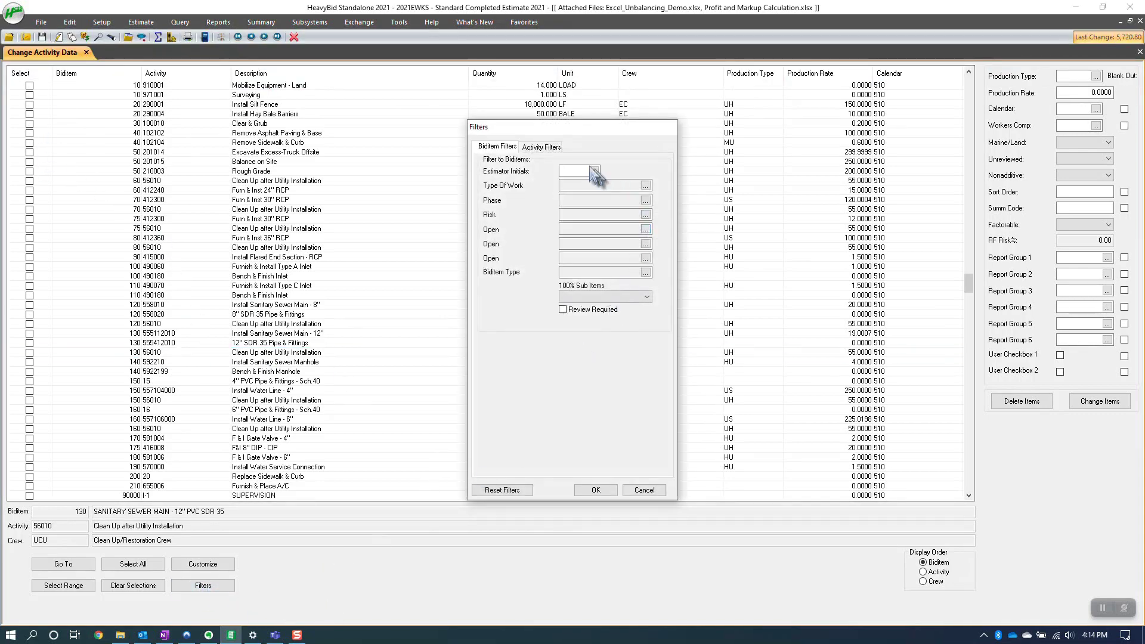
{"action": "left_click", "coordinate": [549, 149]}
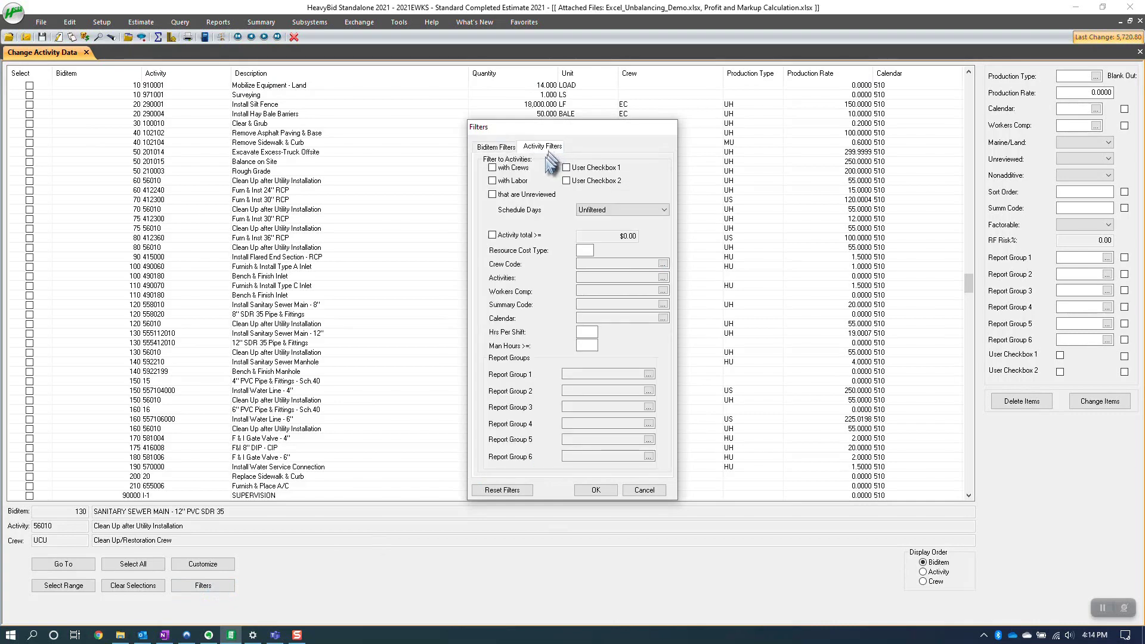
{"action": "left_click", "coordinate": [662, 278]}
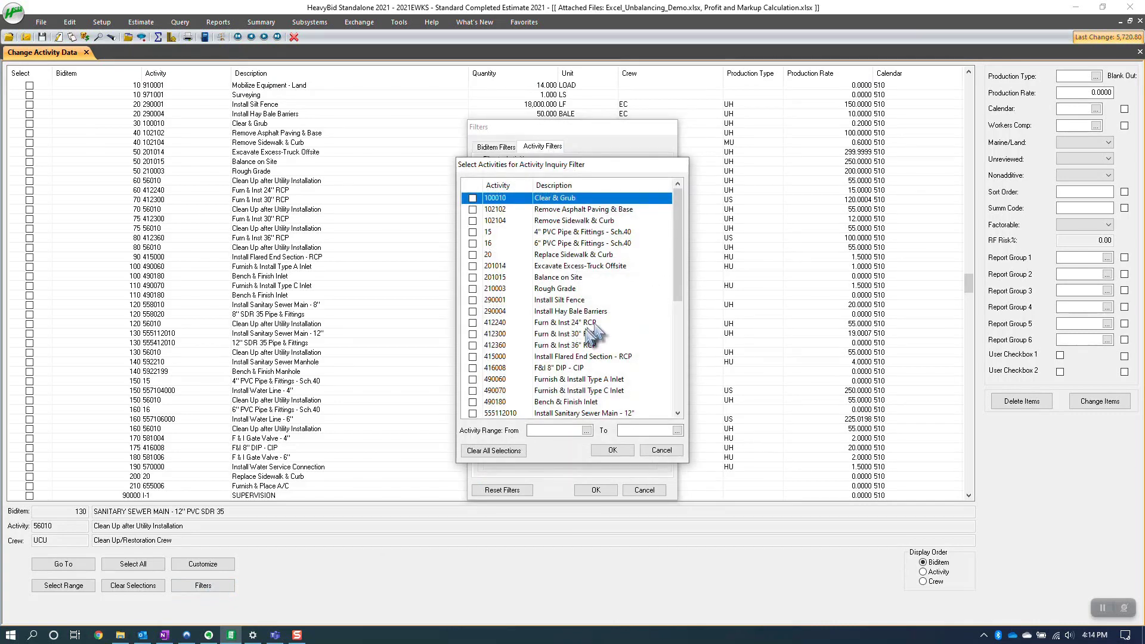
{"action": "scroll", "coordinate": [491, 395], "scroll_direction": "down", "scroll_amount": 3}
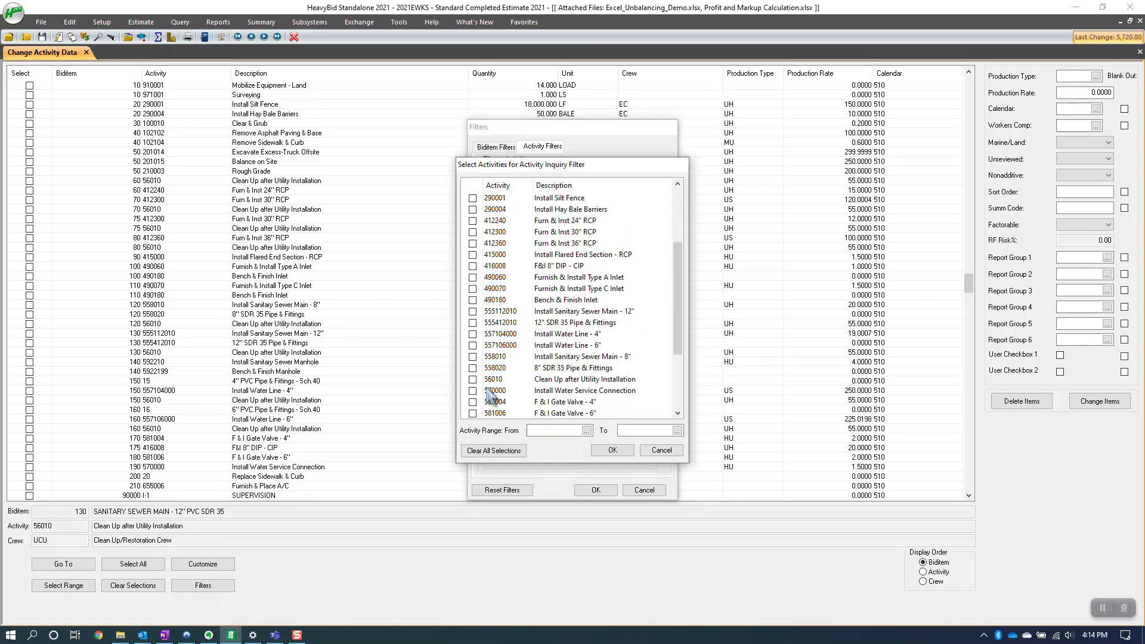
{"action": "left_click", "coordinate": [472, 380]}
{"action": "left_click", "coordinate": [613, 451]}
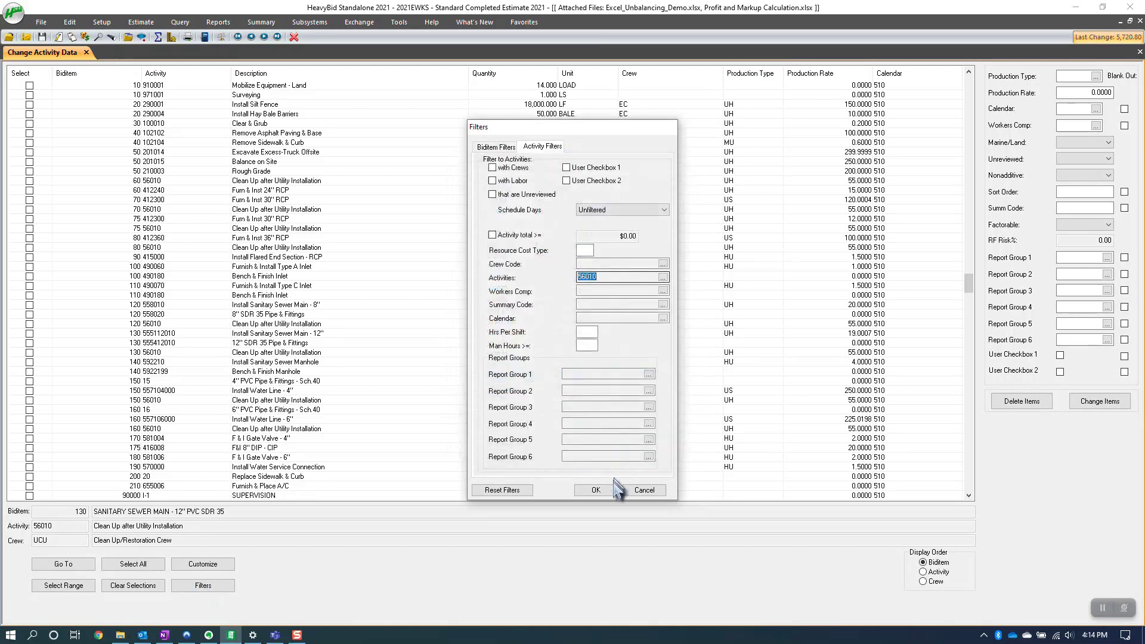
{"action": "left_click", "coordinate": [596, 490]}
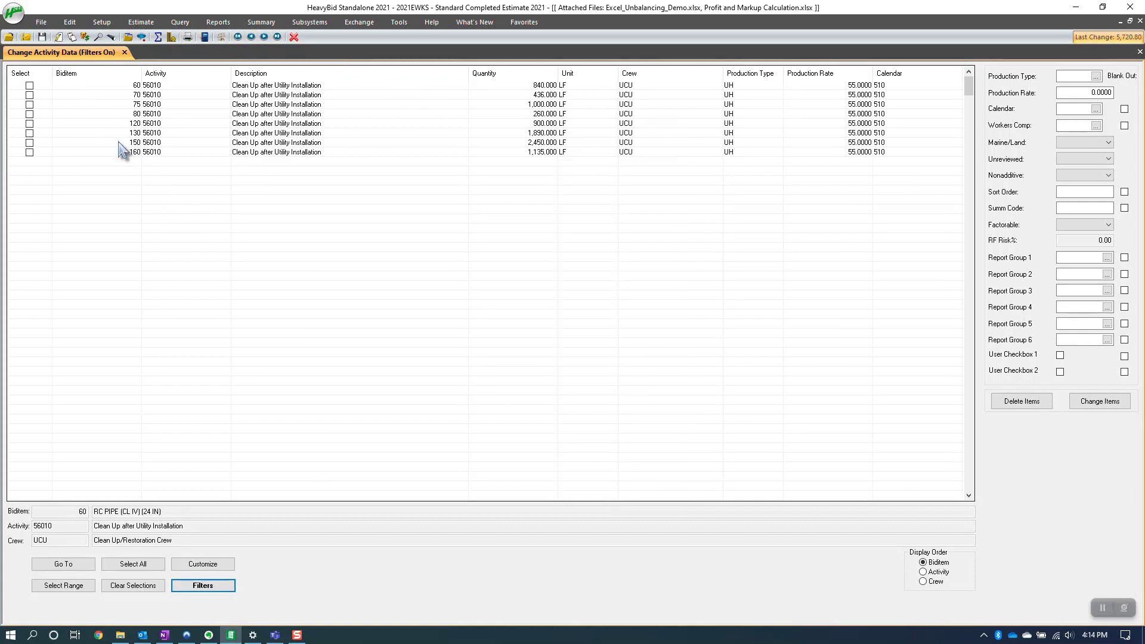
Send the filtered 56010 activities to Excel and save the workbook on the Desktop as Example 2.
{"action": "right_click", "coordinate": [136, 116]}
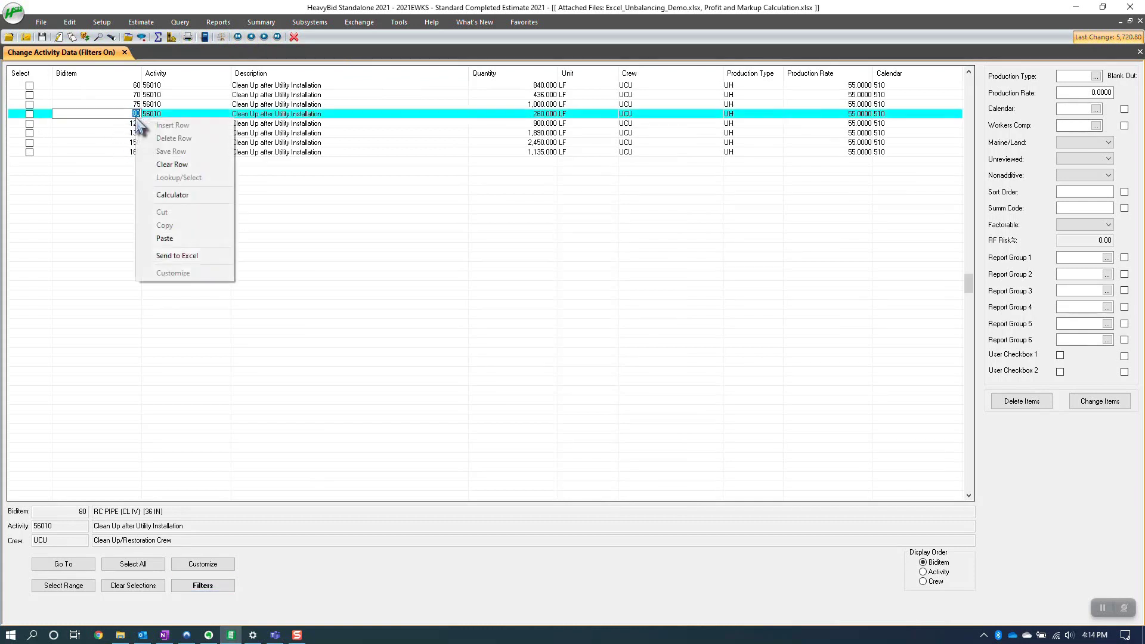
{"action": "left_click", "coordinate": [179, 255]}
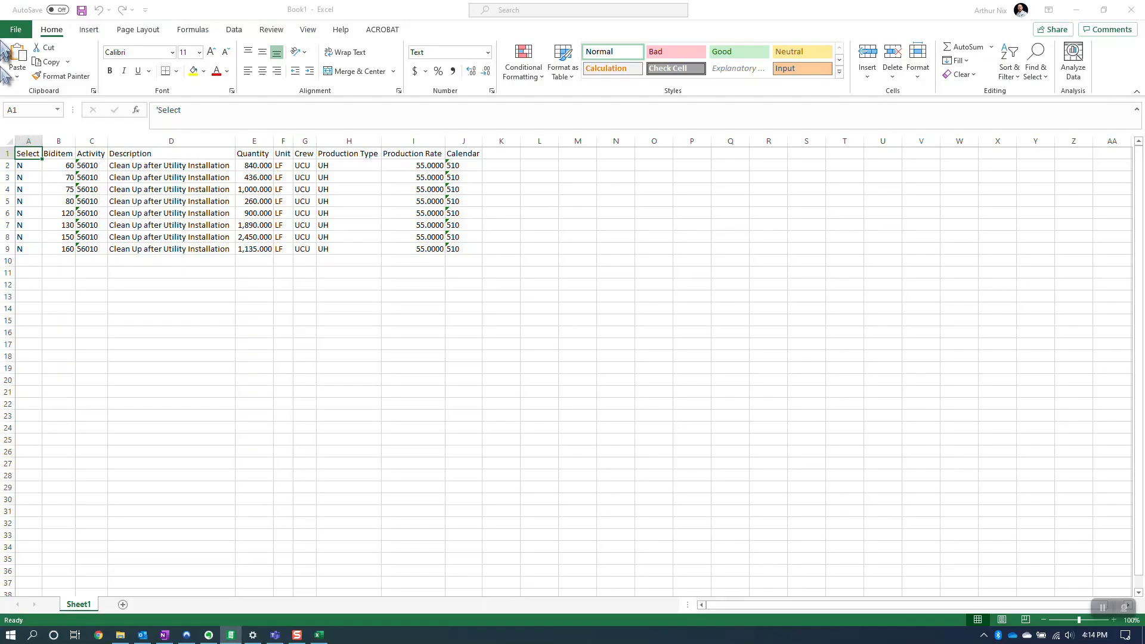
{"action": "left_click", "coordinate": [18, 30]}
{"action": "left_click", "coordinate": [37, 191]}
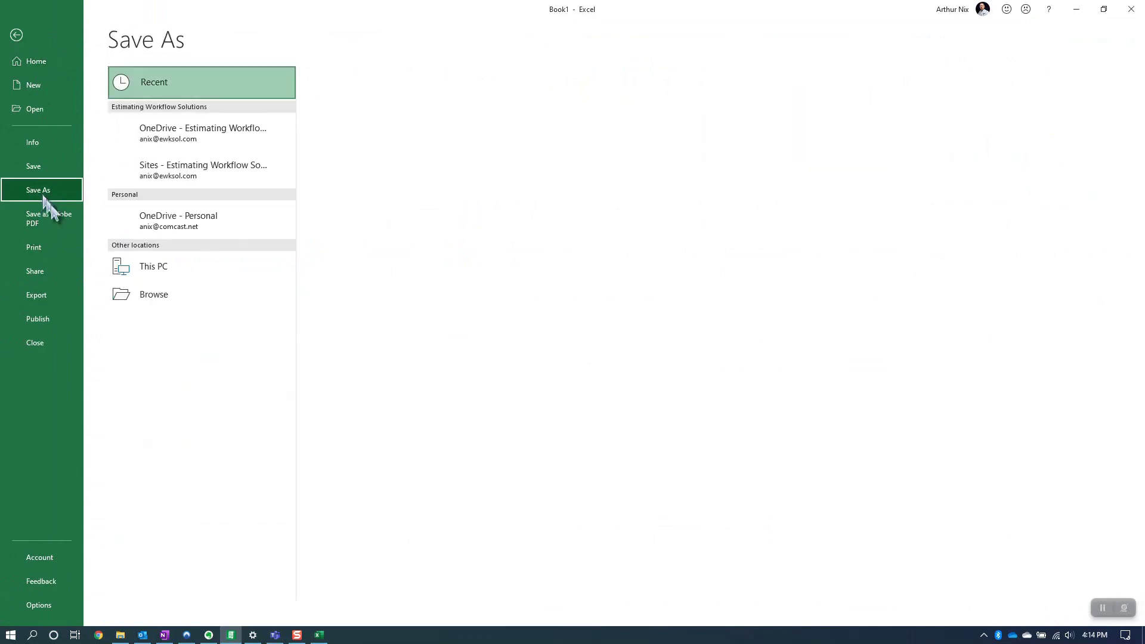
{"action": "left_click", "coordinate": [157, 326]}
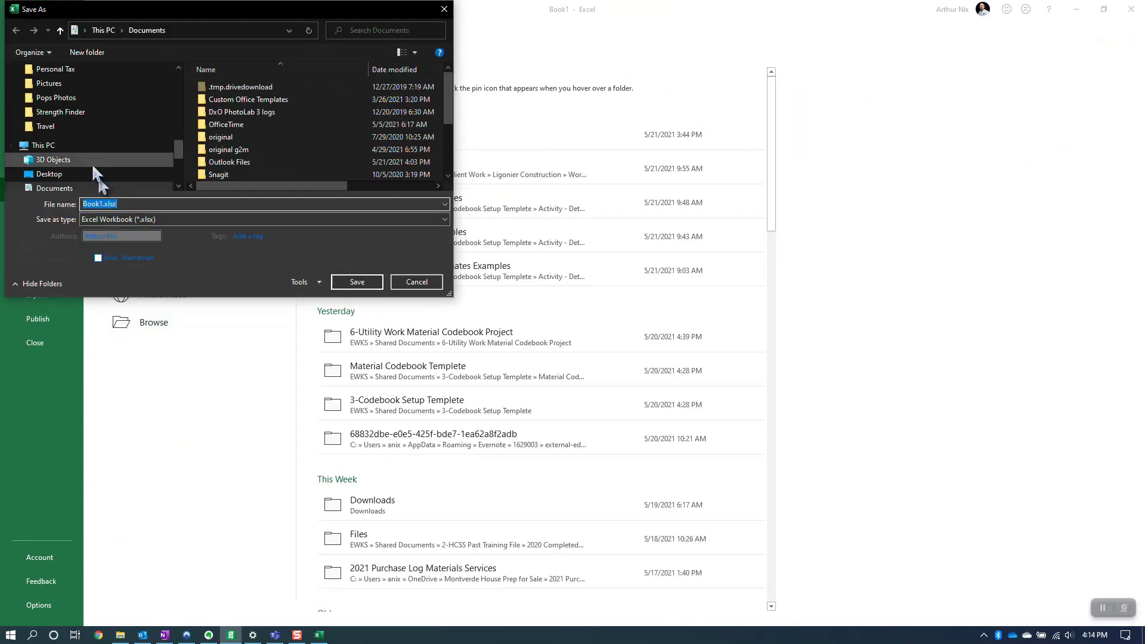
{"action": "left_click", "coordinate": [49, 174]}
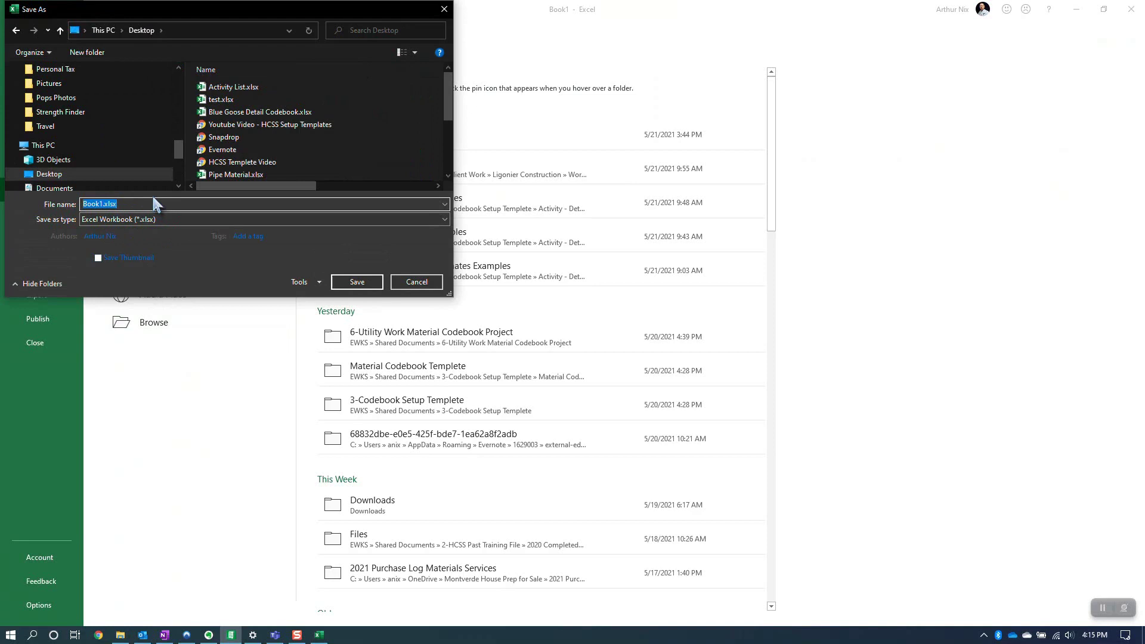
{"action": "type", "text": "Example 2"}
{"action": "left_click", "coordinate": [360, 283]}
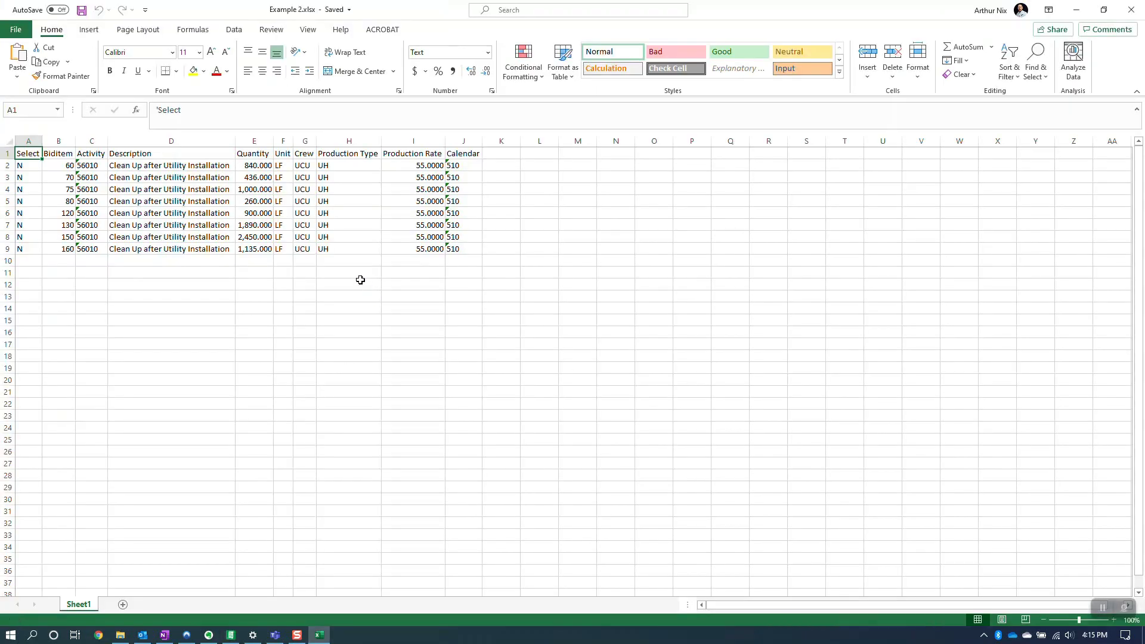
{"action": "left_click", "coordinate": [360, 282]}
{"action": "left_click", "coordinate": [1132, 9]}
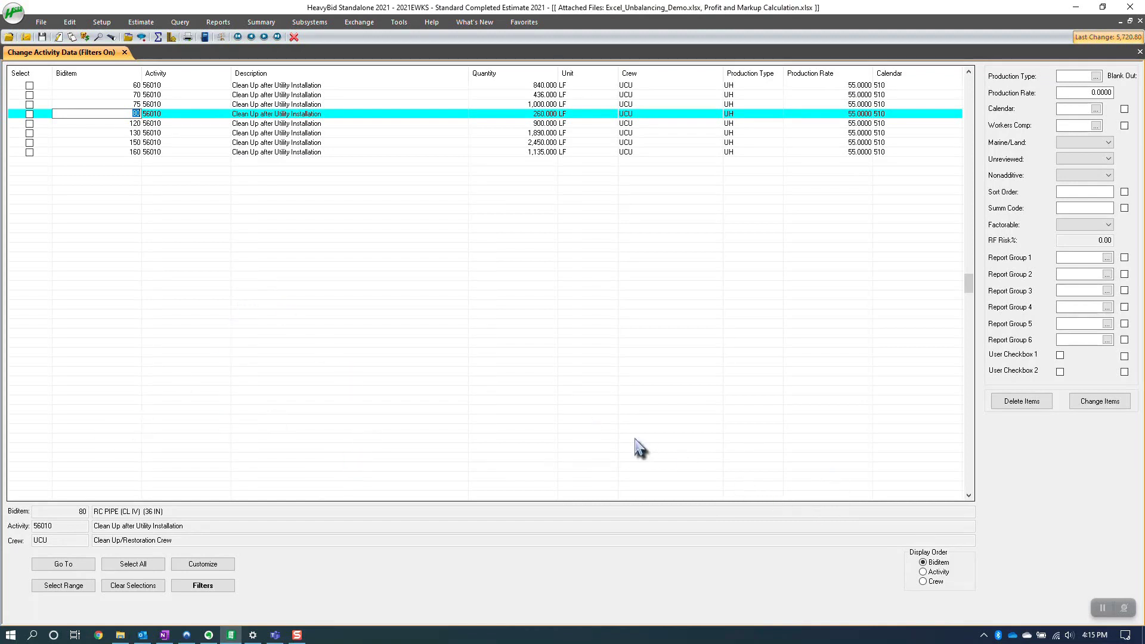
Select all the filtered 56010 activities and delete them from the estimate.
{"action": "left_click", "coordinate": [133, 564]}
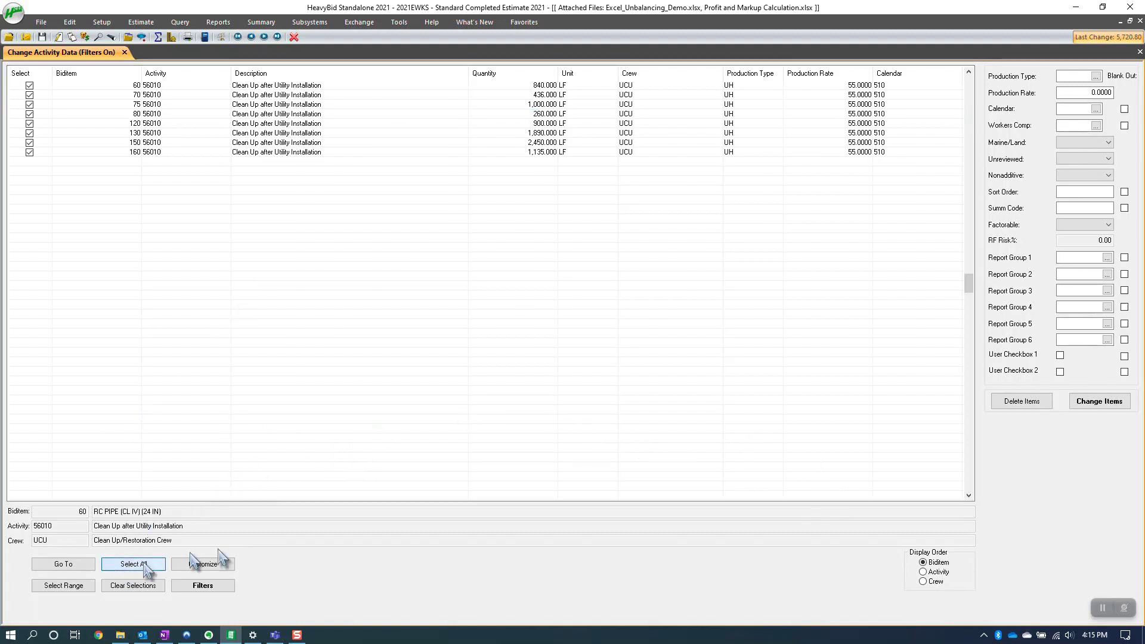
{"action": "left_click", "coordinate": [1021, 401]}
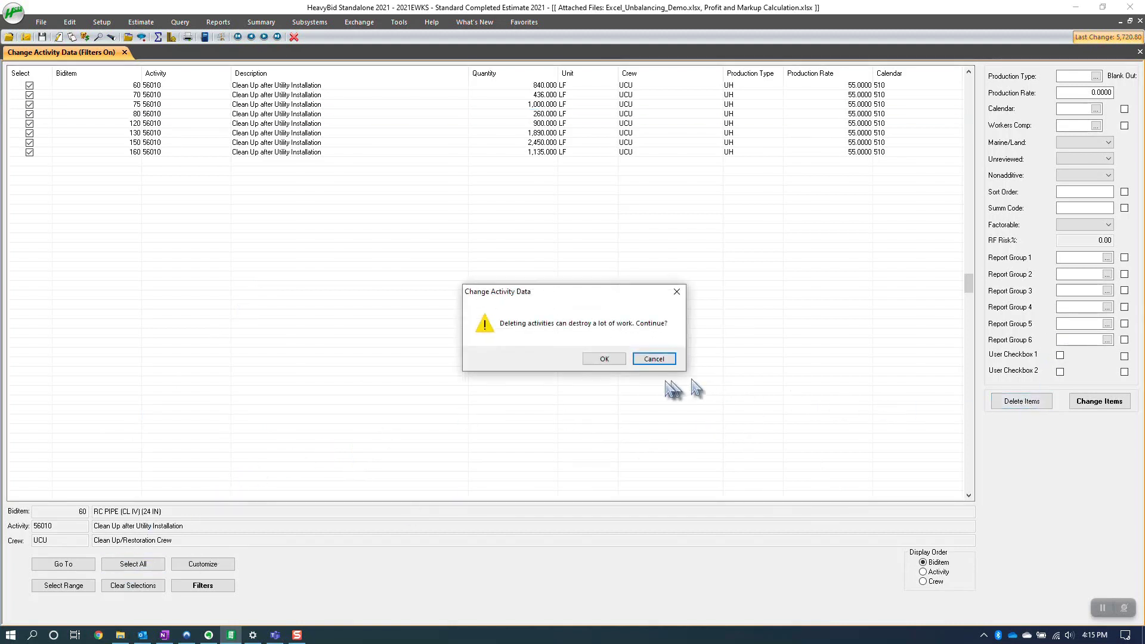
{"action": "left_click", "coordinate": [602, 361]}
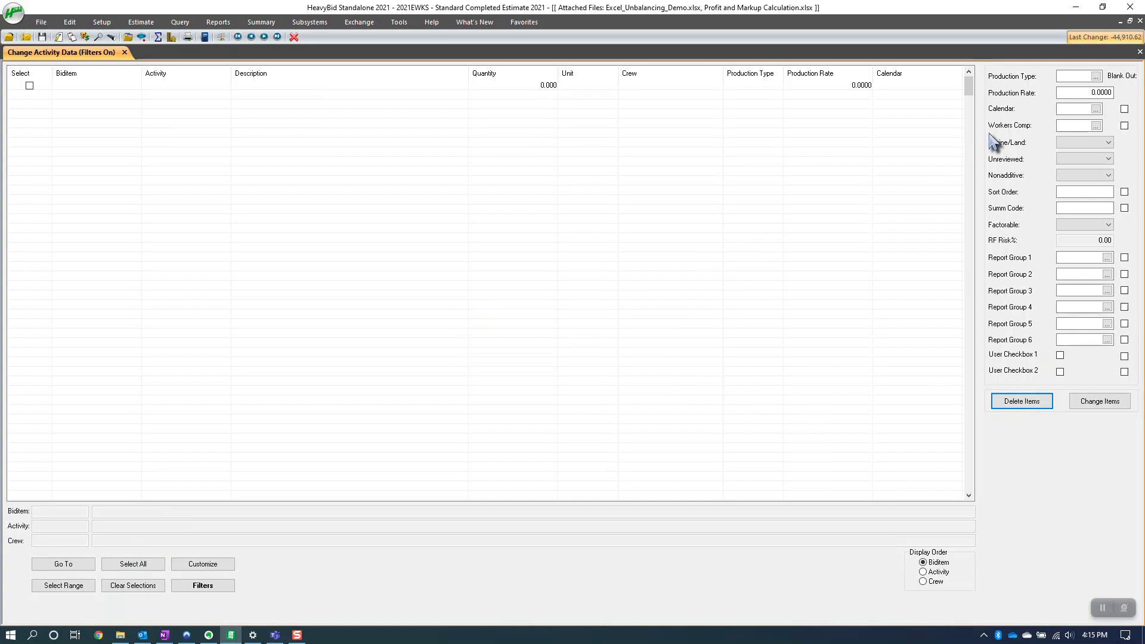
Open the Example 2 workbook from the Desktop and change the first row's activity code to 56020.
{"action": "left_click", "coordinate": [1075, 8]}
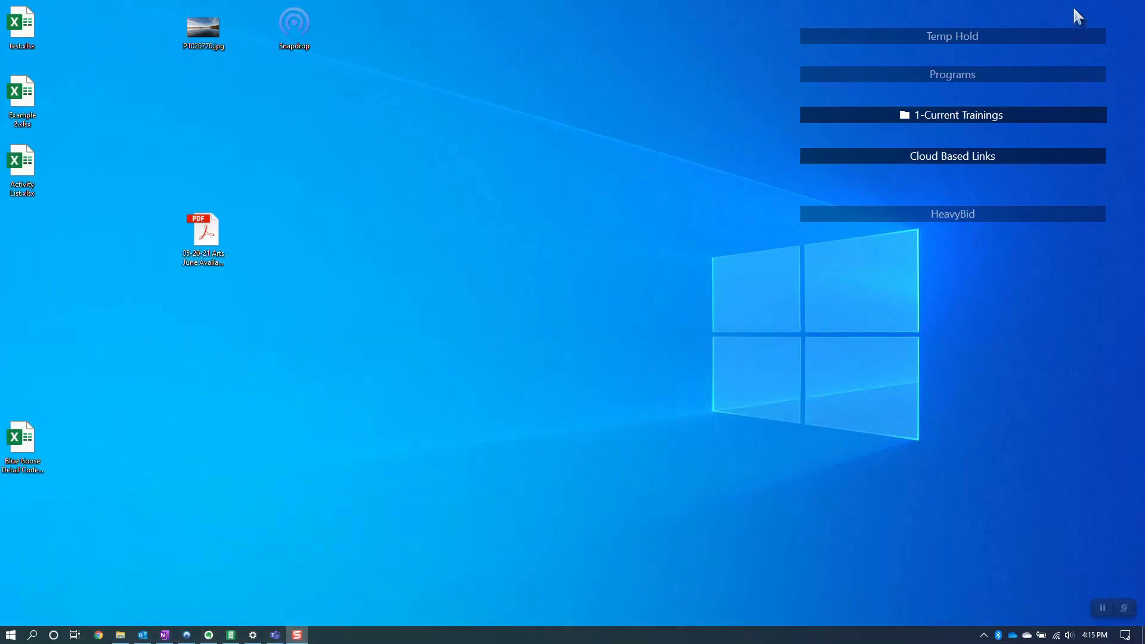
{"action": "double_click", "coordinate": [36, 106]}
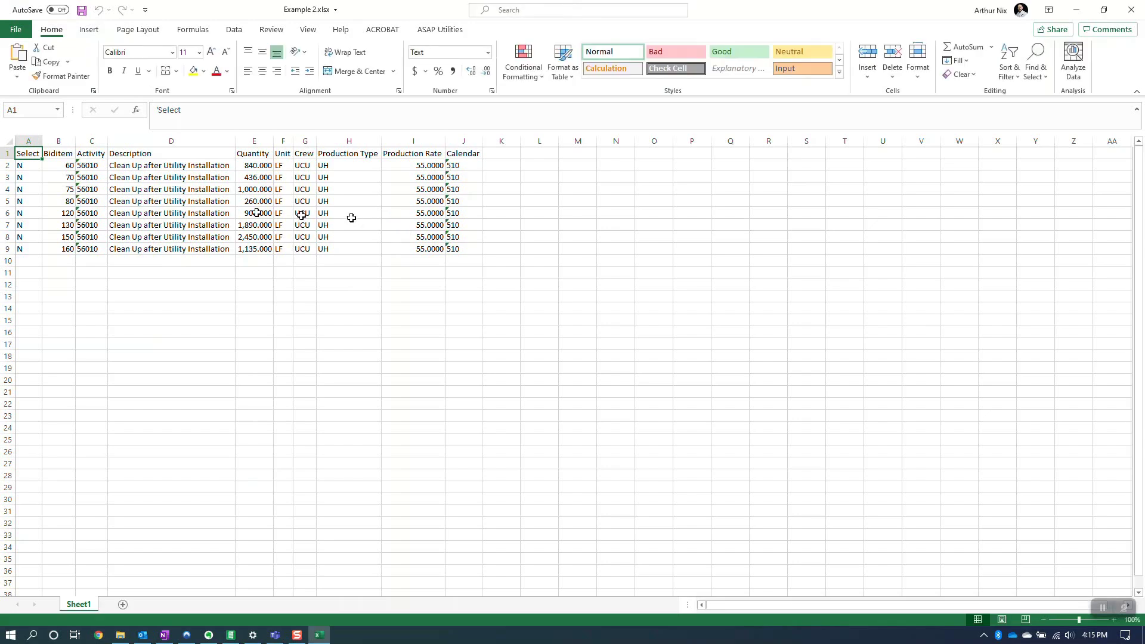
{"action": "left_click", "coordinate": [220, 201]}
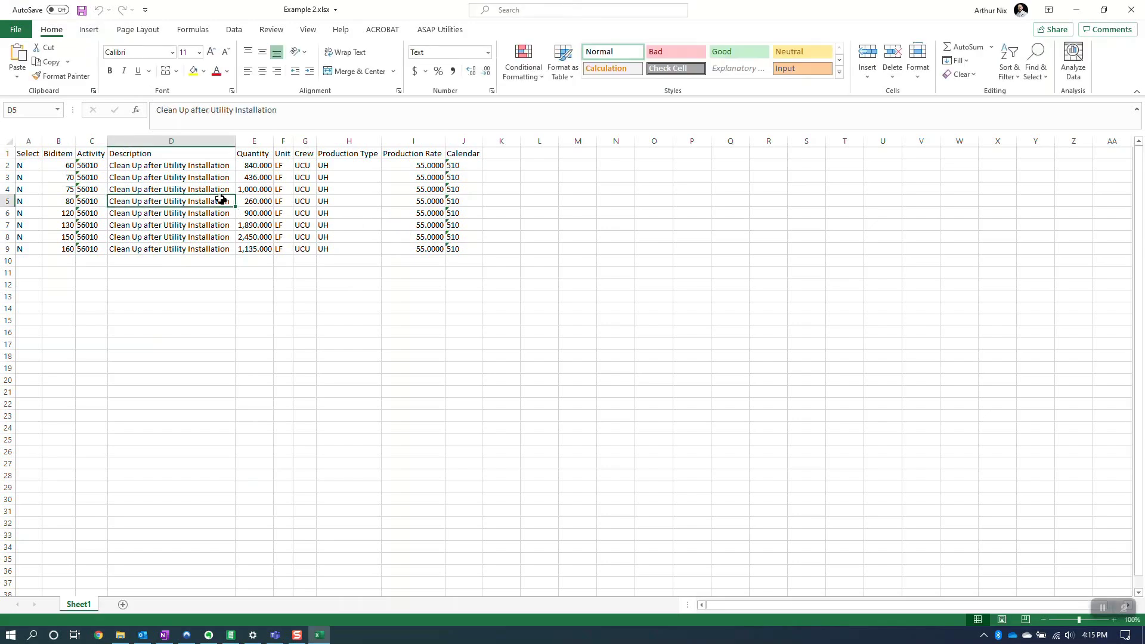
{"action": "left_click", "coordinate": [91, 166]}
{"action": "type", "text": "5"}
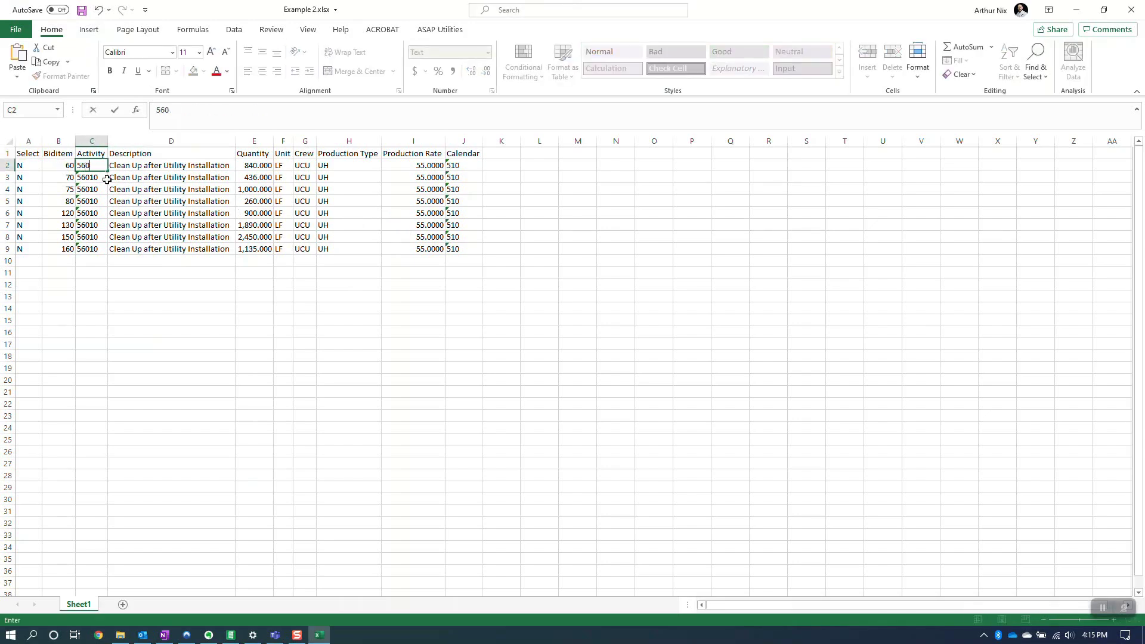
{"action": "key", "text": "Return"}
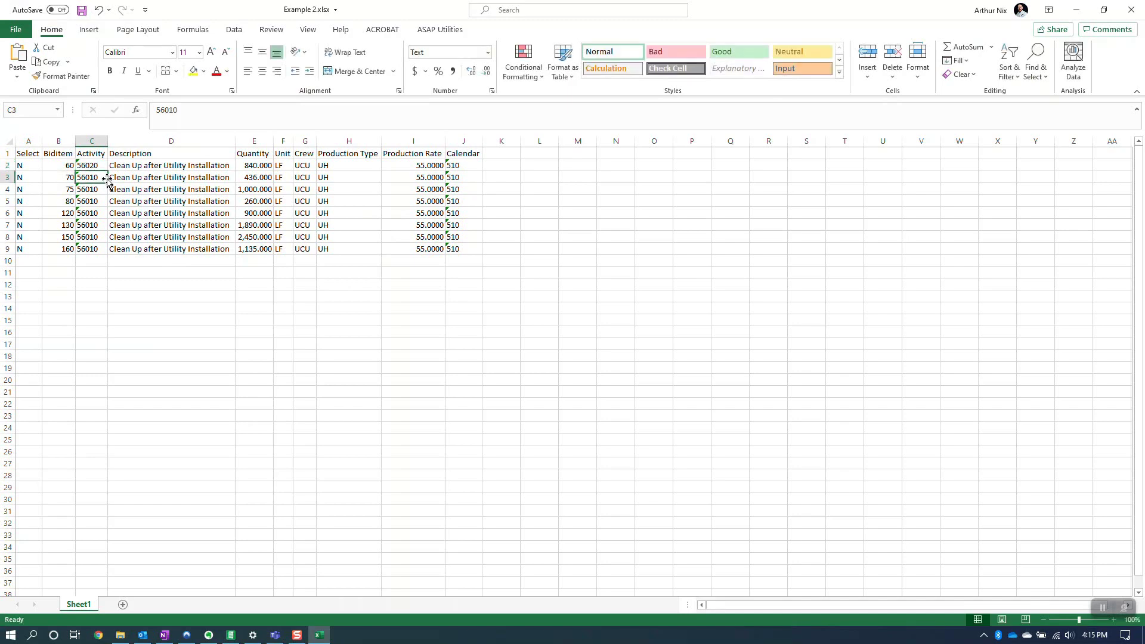
Copy activity code 56020 from C2 into C3:C9 and save the workbook.
{"action": "left_click", "coordinate": [90, 165]}
{"action": "key", "text": "ctrl+c"}
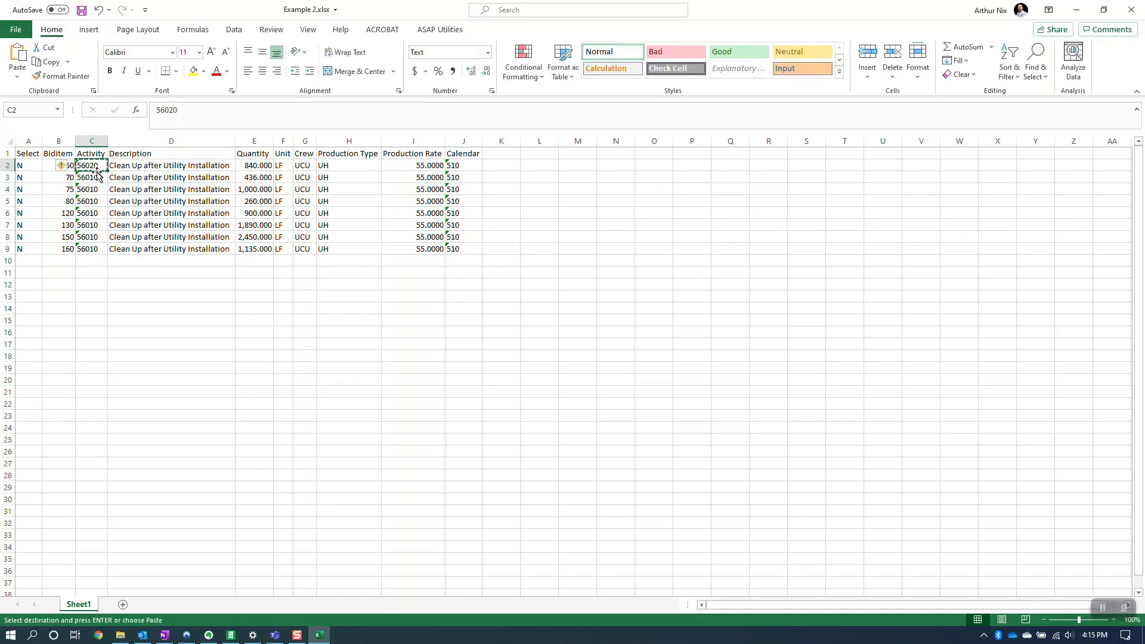
{"action": "left_click_drag", "start_coordinate": [90, 177], "coordinate": [96, 249]}
{"action": "key", "text": "Return"}
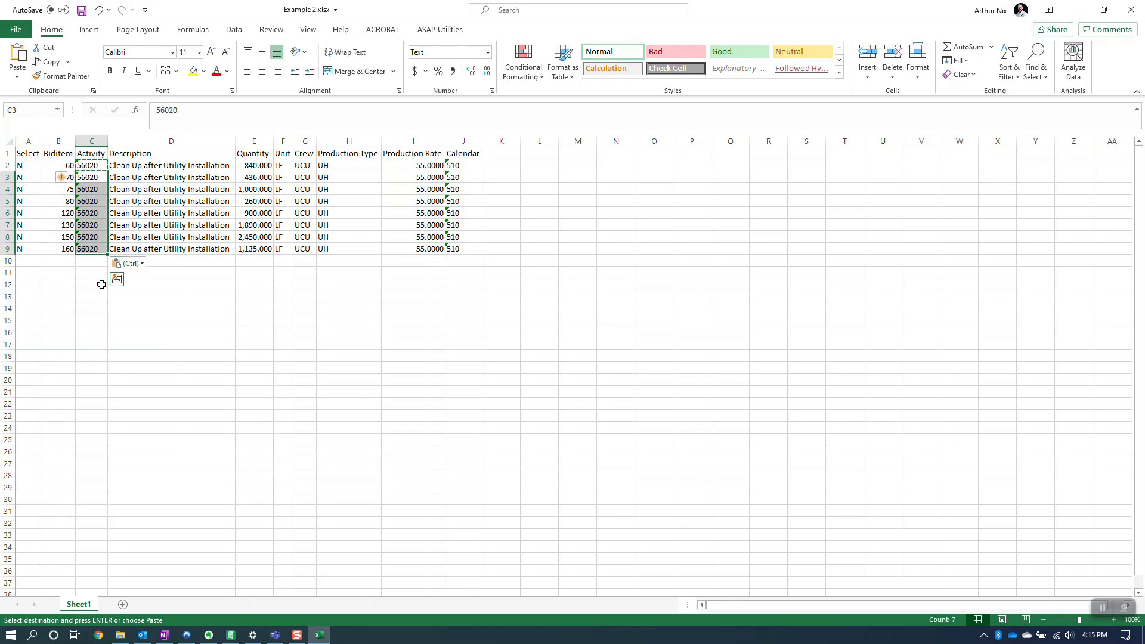
{"action": "left_click", "coordinate": [82, 10]}
{"action": "left_click", "coordinate": [277, 331]}
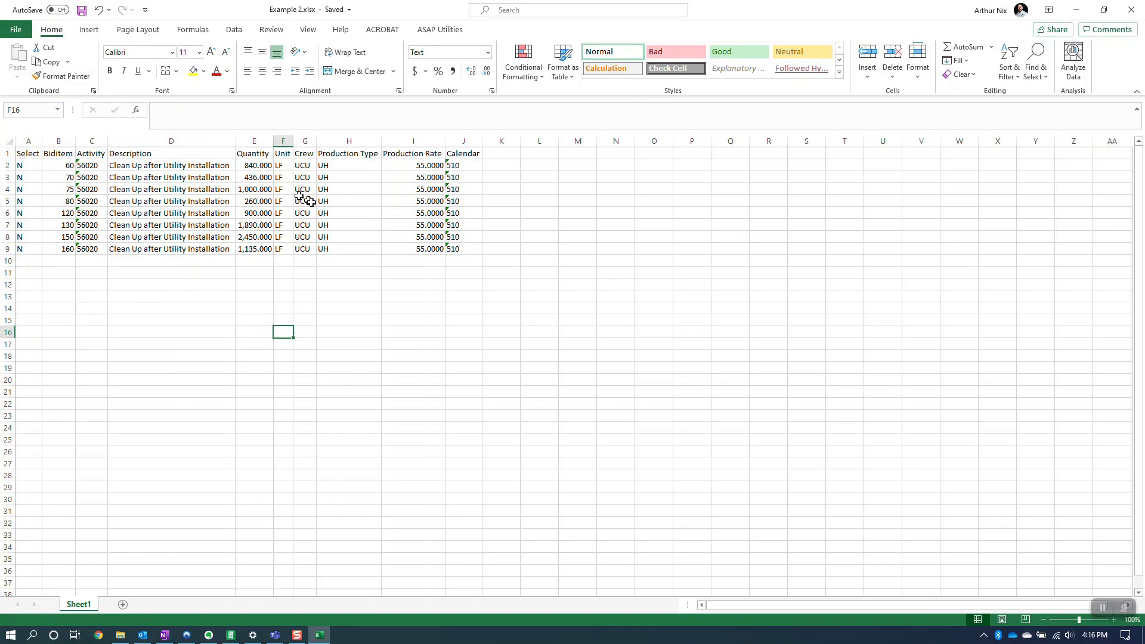
Review the Biditem and Activity columns and close the Example 2 workbook.
{"action": "left_click", "coordinate": [68, 141]}
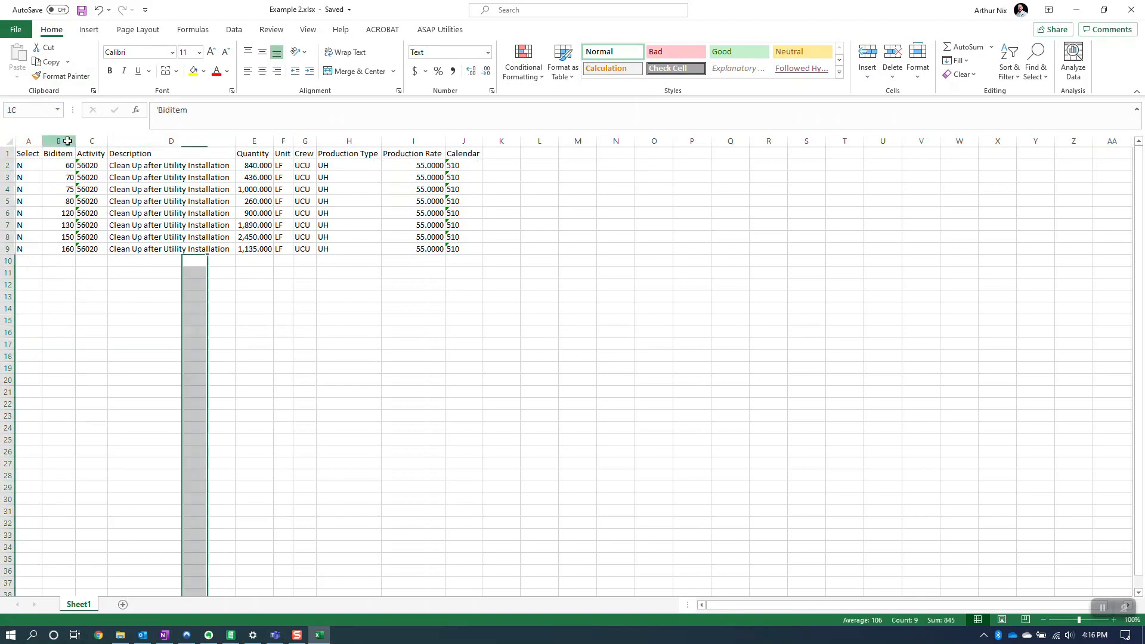
{"action": "left_click", "coordinate": [90, 141]}
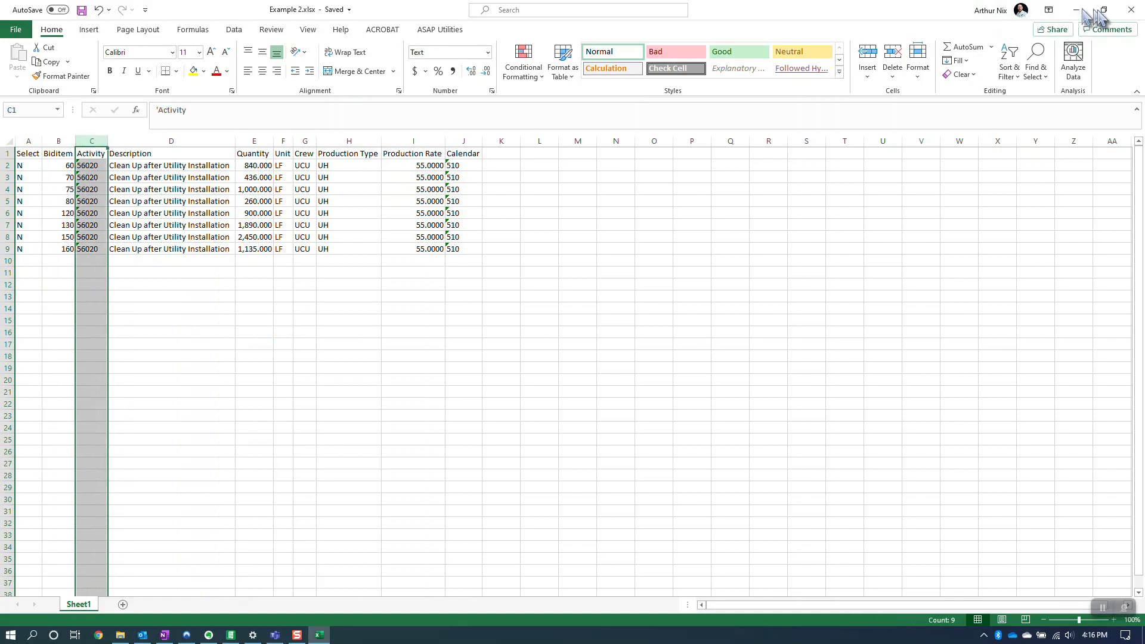
{"action": "left_click", "coordinate": [1131, 9]}
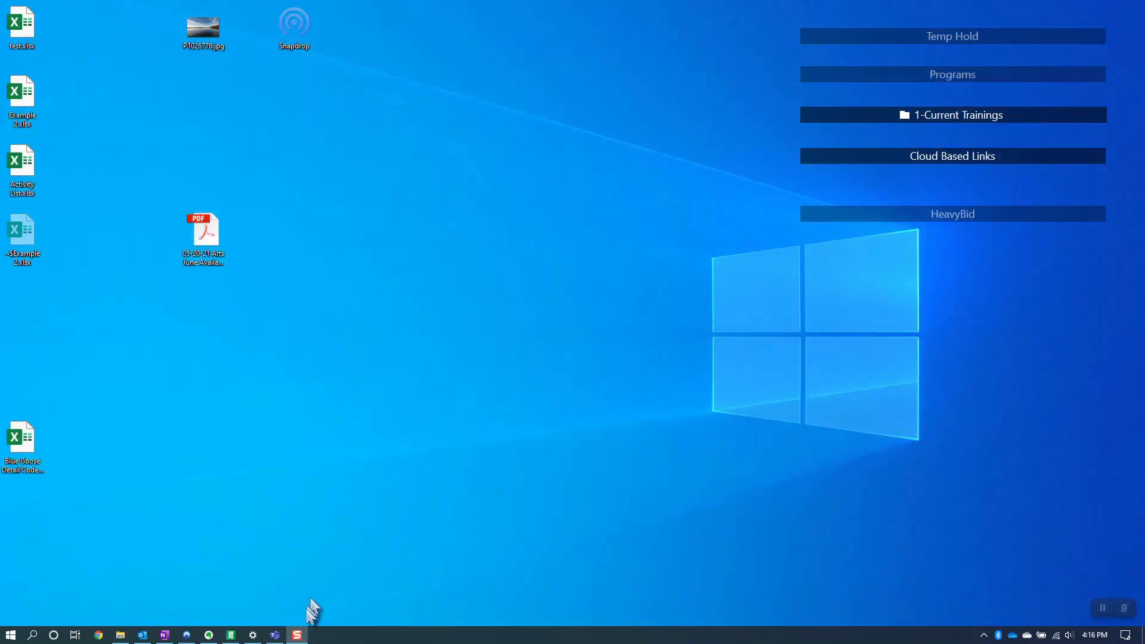
Switch to HeavyBid, start an import from Excel and set Activities under Biditems as the destination database.
{"action": "left_click", "coordinate": [231, 634]}
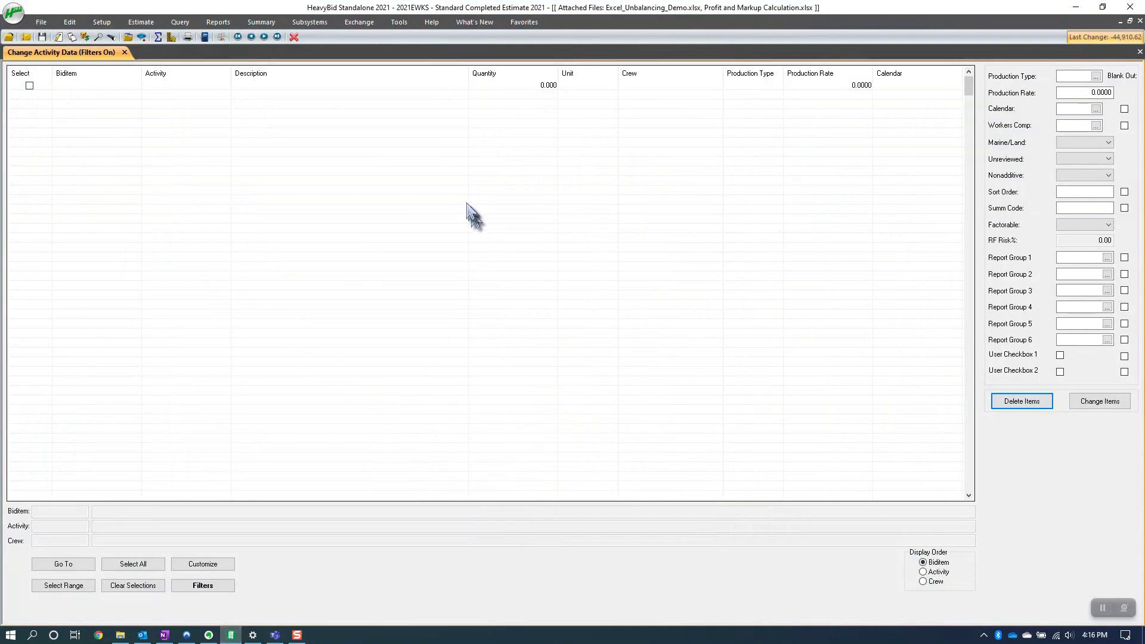
{"action": "left_click", "coordinate": [359, 23]}
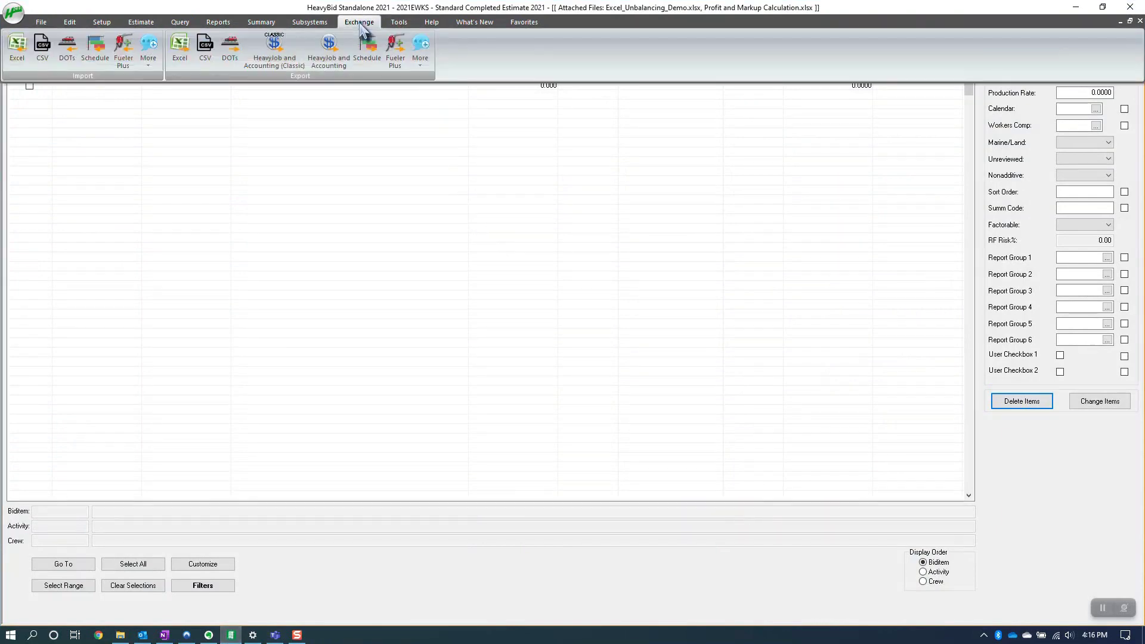
{"action": "left_click", "coordinate": [16, 45]}
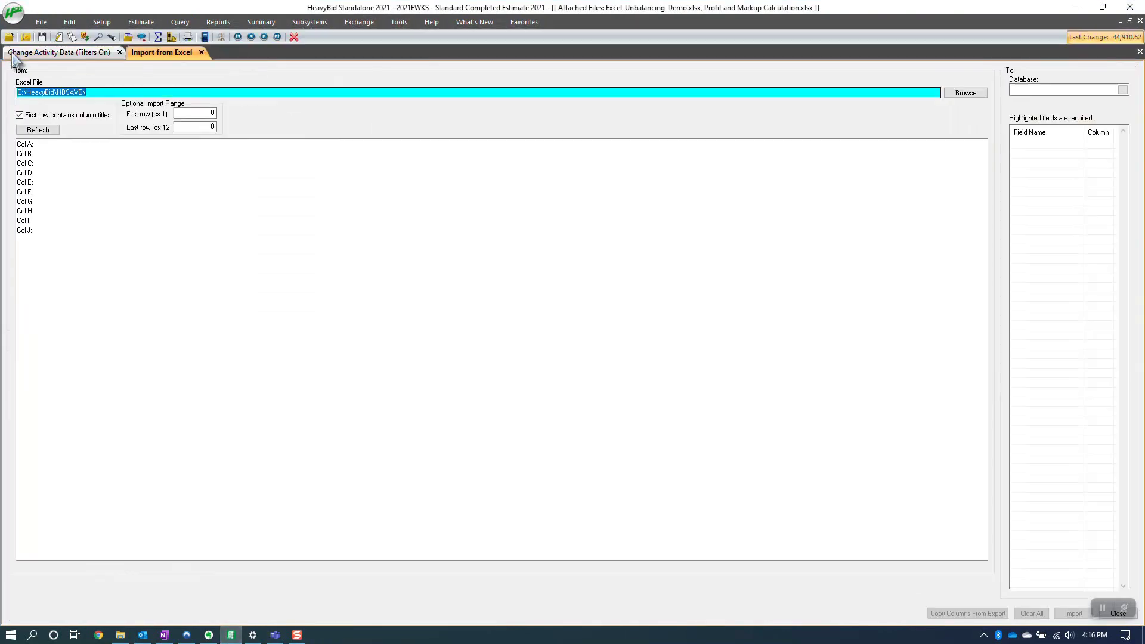
{"action": "left_click", "coordinate": [1123, 91]}
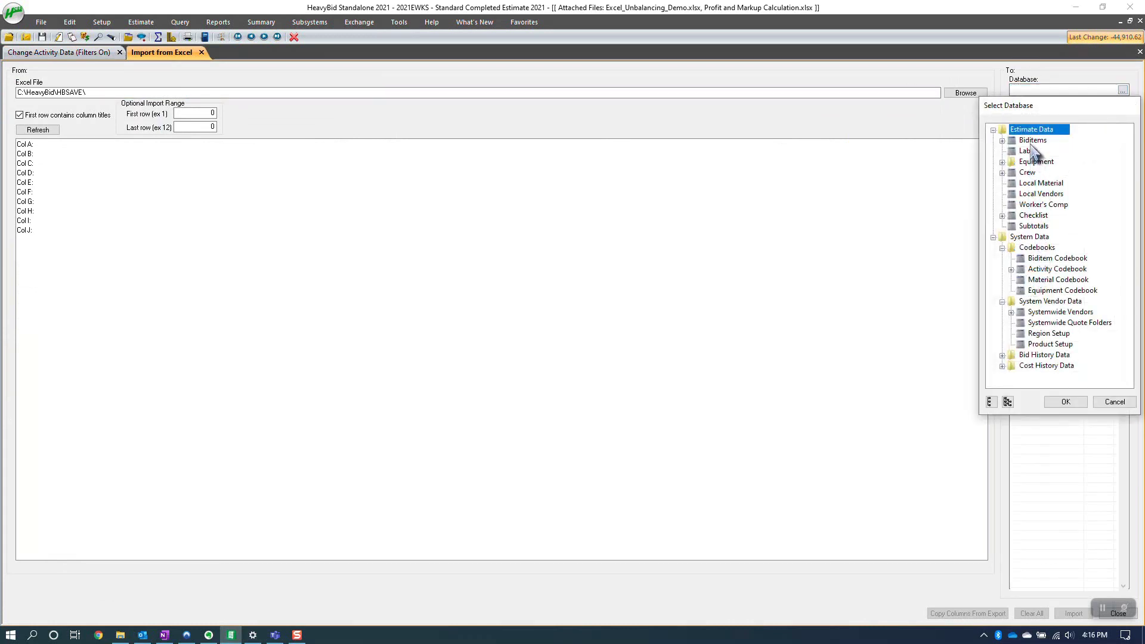
{"action": "left_click", "coordinate": [1003, 140]}
{"action": "left_click", "coordinate": [1042, 151]}
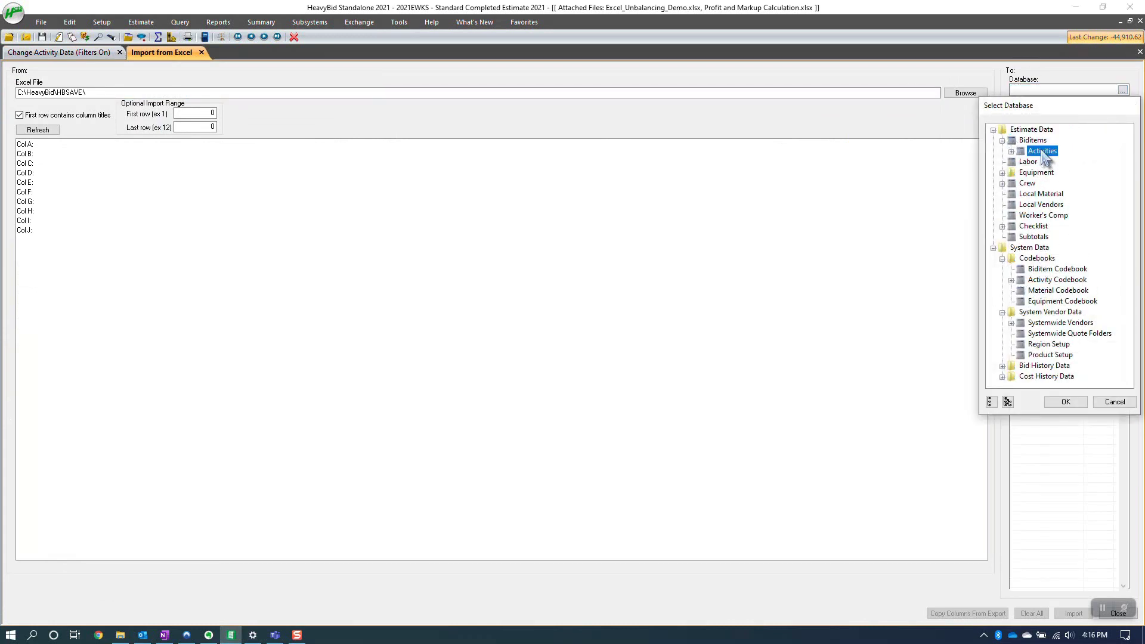
{"action": "left_click", "coordinate": [1063, 404]}
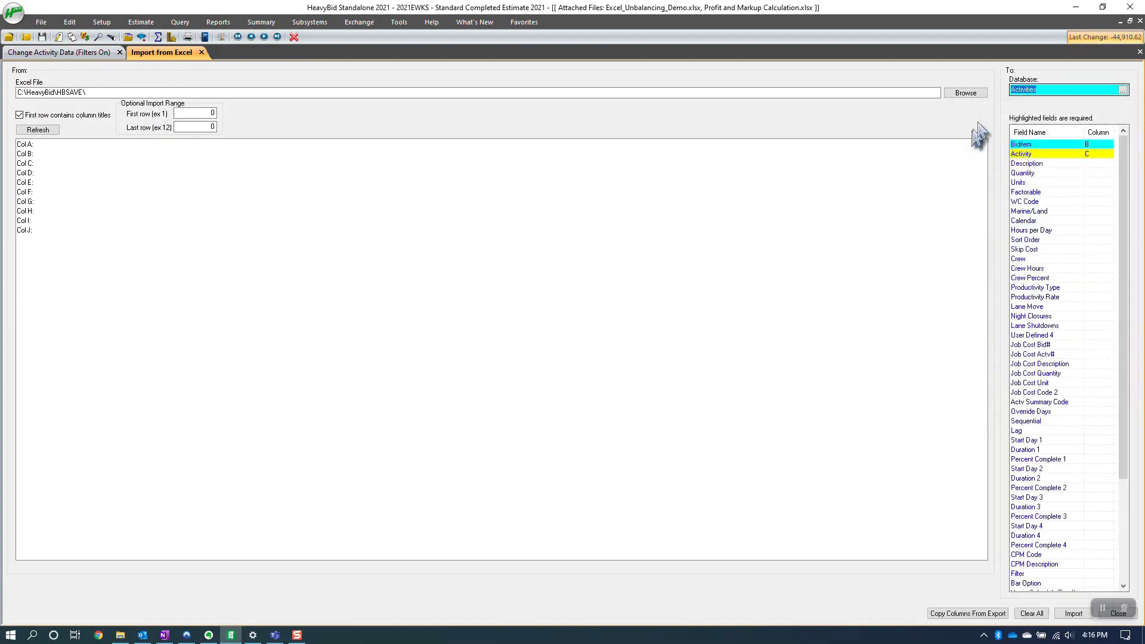
Choose Example 2.xlsx on the Desktop as the Excel file to import.
{"action": "left_click", "coordinate": [966, 93]}
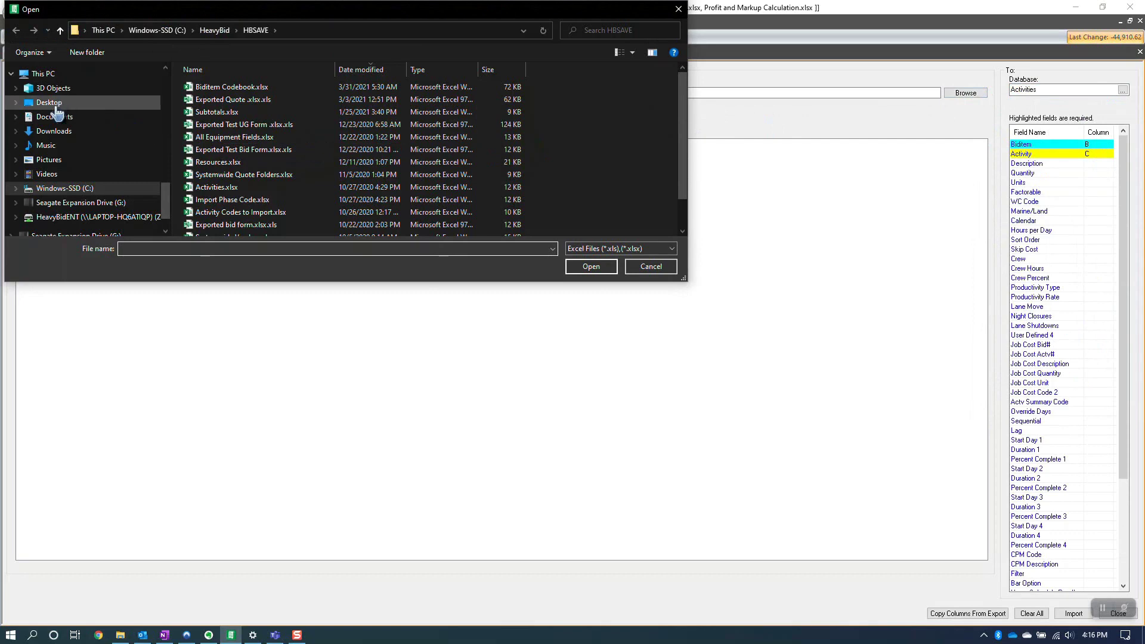
{"action": "left_click", "coordinate": [49, 102]}
{"action": "left_click", "coordinate": [213, 87]}
{"action": "left_click", "coordinate": [588, 266]}
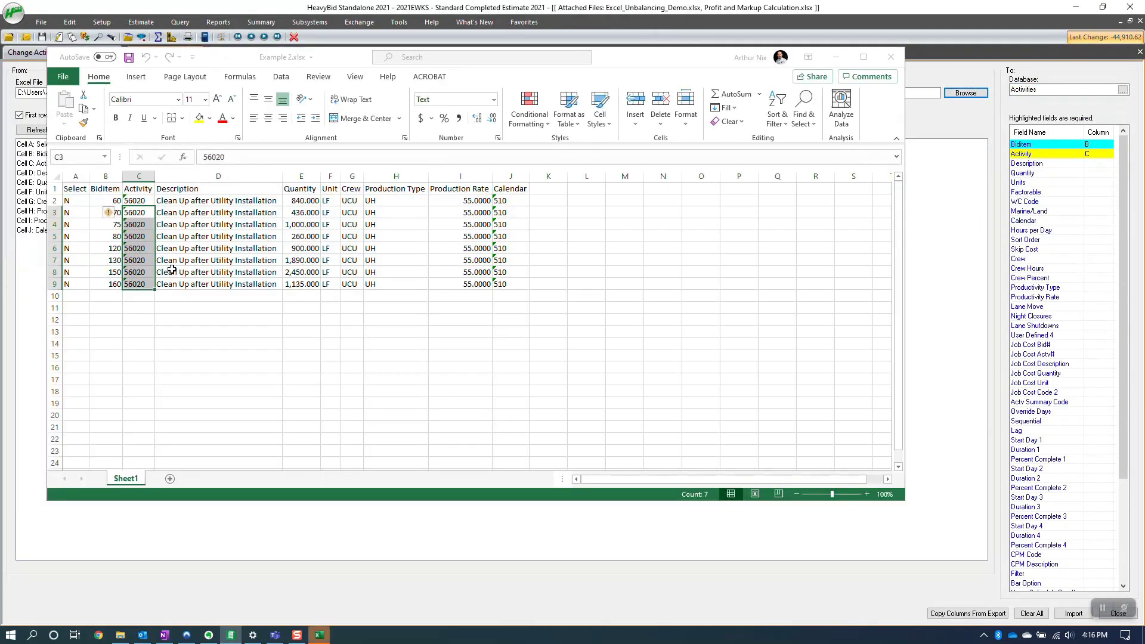
Check the Activity column in the opened workbook, close it and import its rows into the estimate's activities.
{"action": "left_click", "coordinate": [137, 176]}
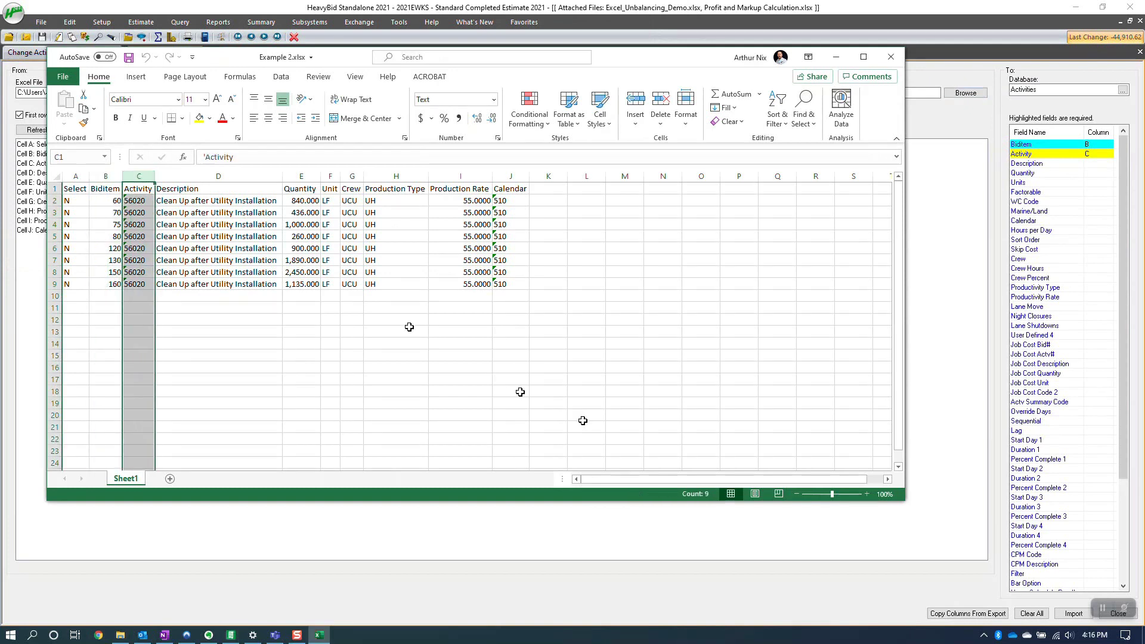
{"action": "left_click", "coordinate": [140, 202]}
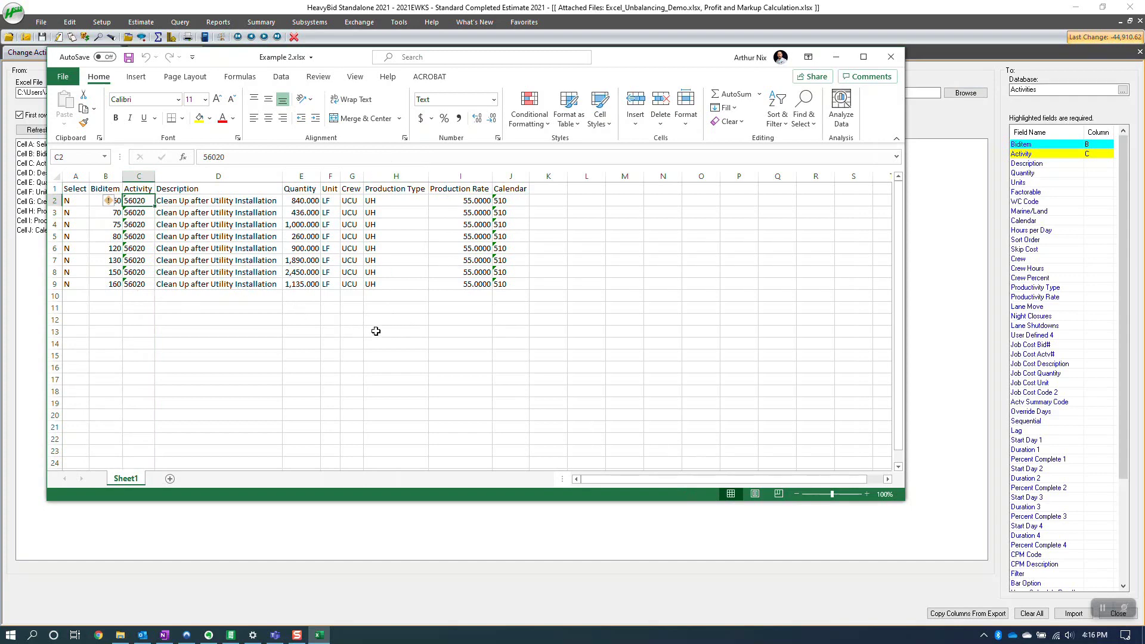
{"action": "left_click", "coordinate": [891, 57]}
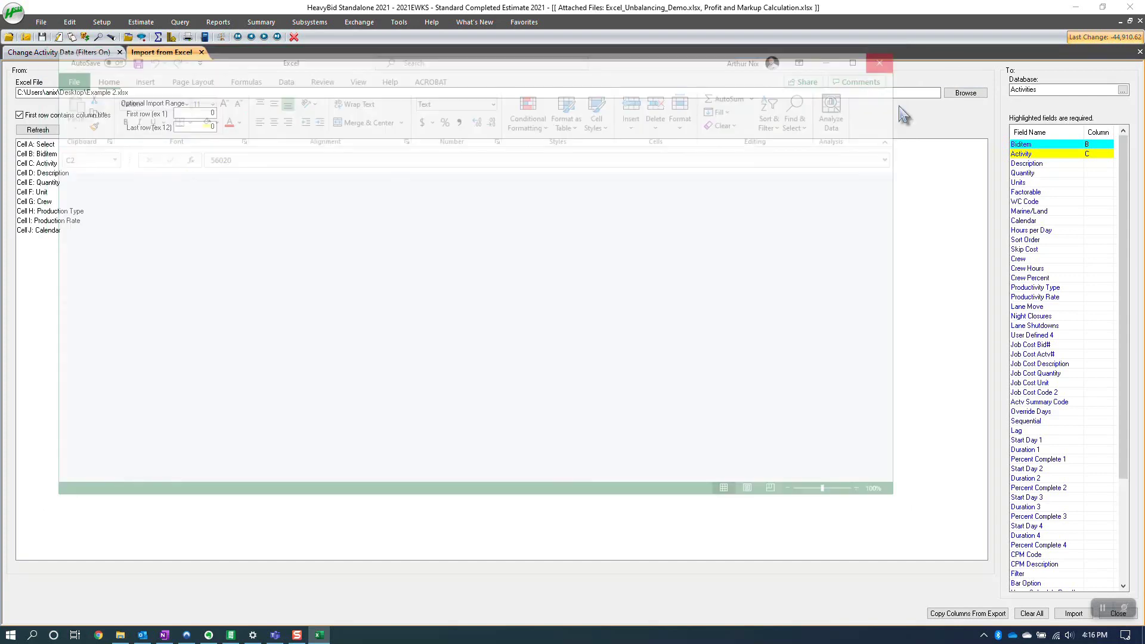
{"action": "left_click", "coordinate": [1073, 613]}
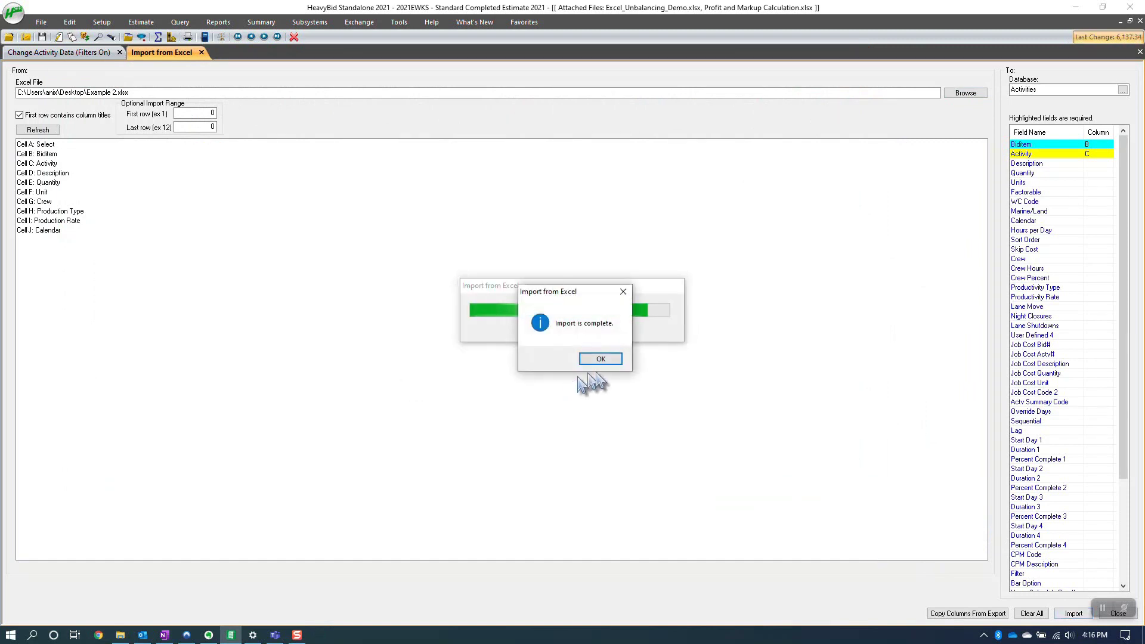
{"action": "left_click", "coordinate": [615, 360]}
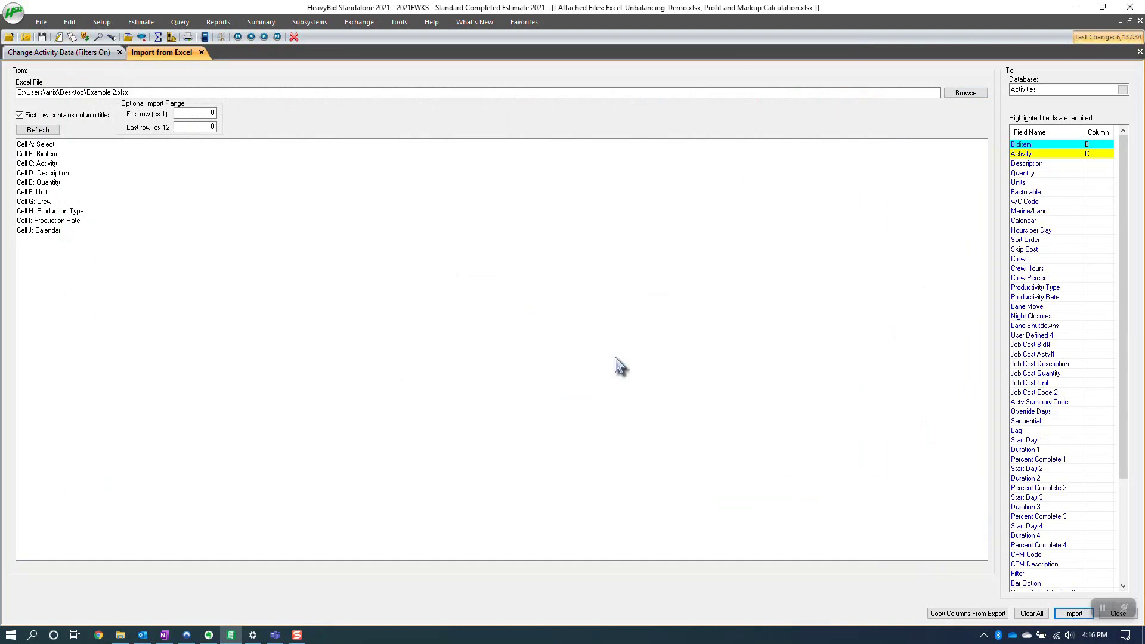
Filter the Change Activity Data list to activity 56020, Clean Up after Utility Installation, instead of 56010.
{"action": "left_click", "coordinate": [52, 54]}
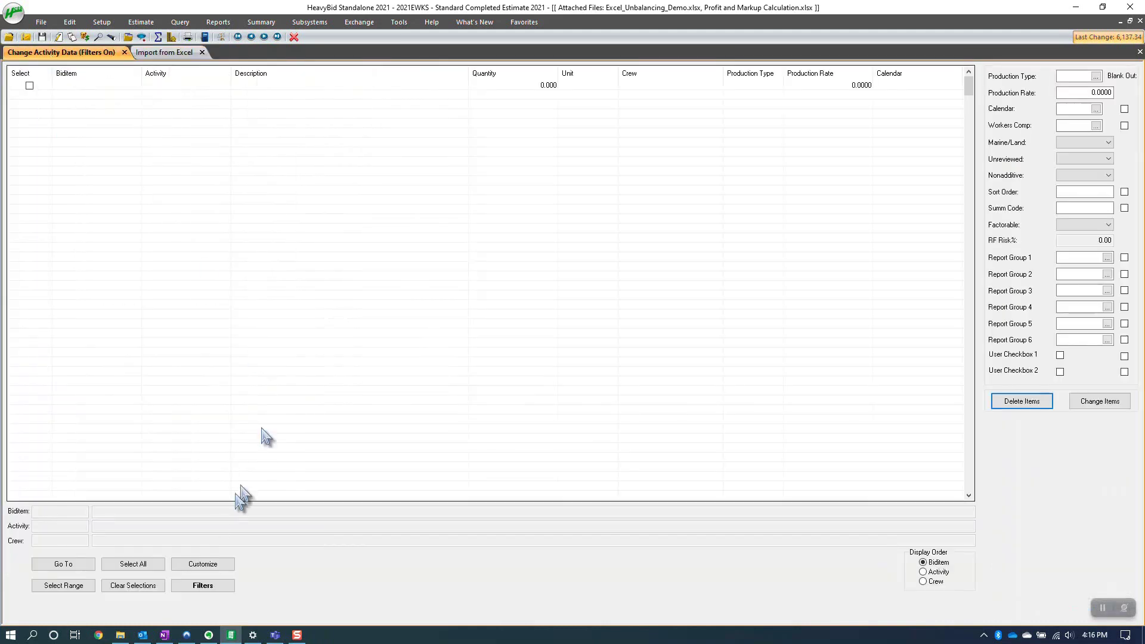
{"action": "left_click", "coordinate": [212, 586]}
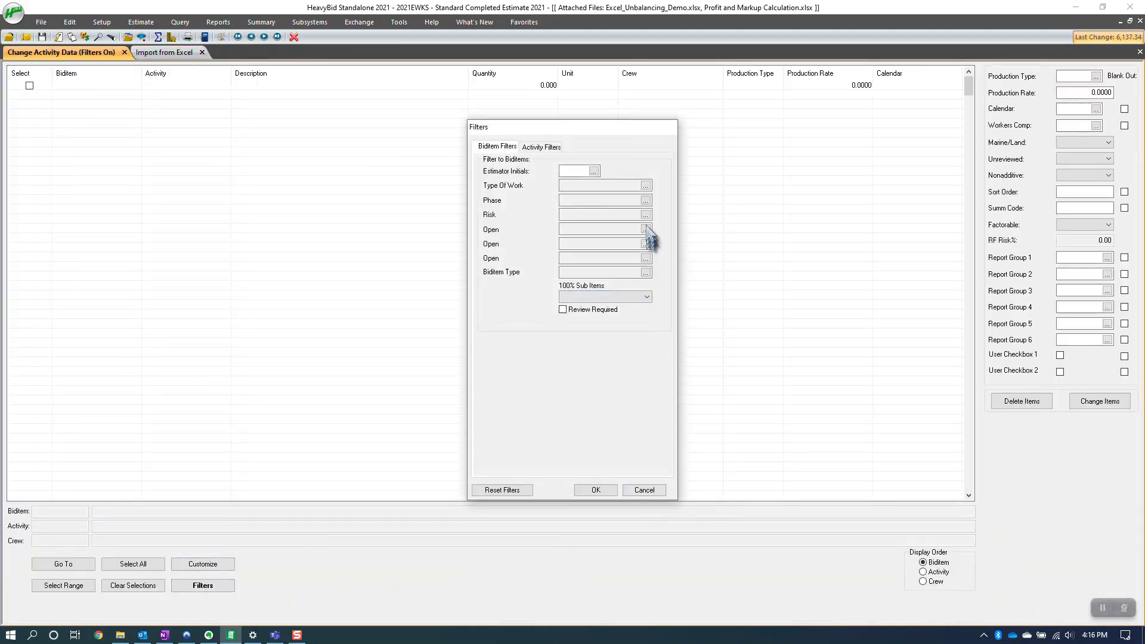
{"action": "left_click", "coordinate": [541, 147]}
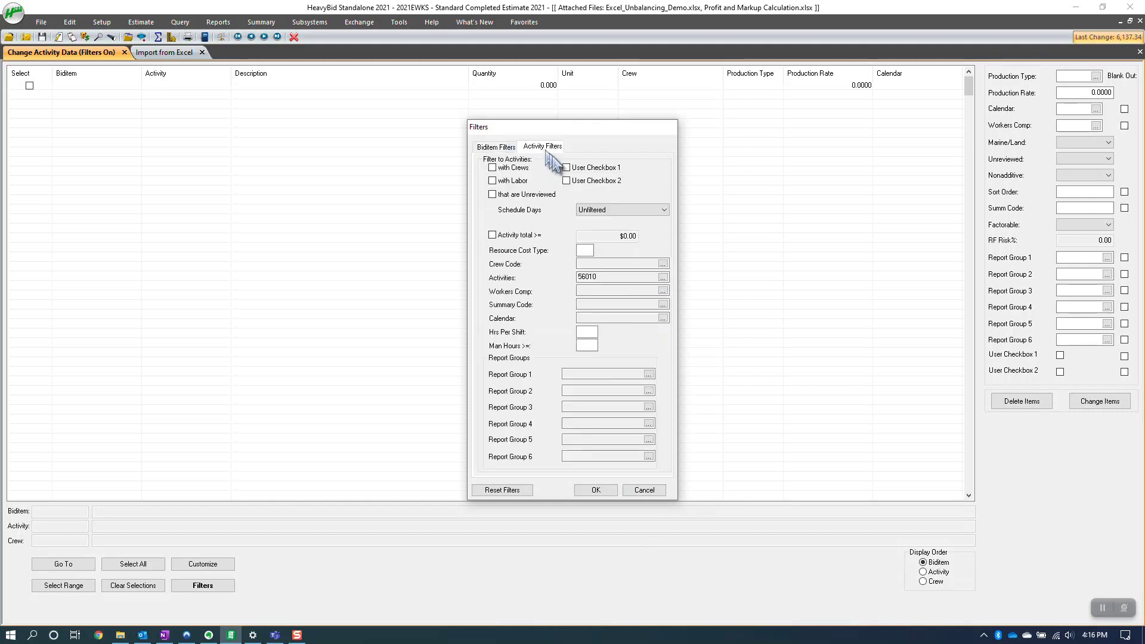
{"action": "left_click", "coordinate": [663, 277]}
{"action": "scroll", "coordinate": [518, 372], "scroll_direction": "down", "scroll_amount": 1}
{"action": "scroll", "coordinate": [519, 373], "scroll_direction": "down", "scroll_amount": 2}
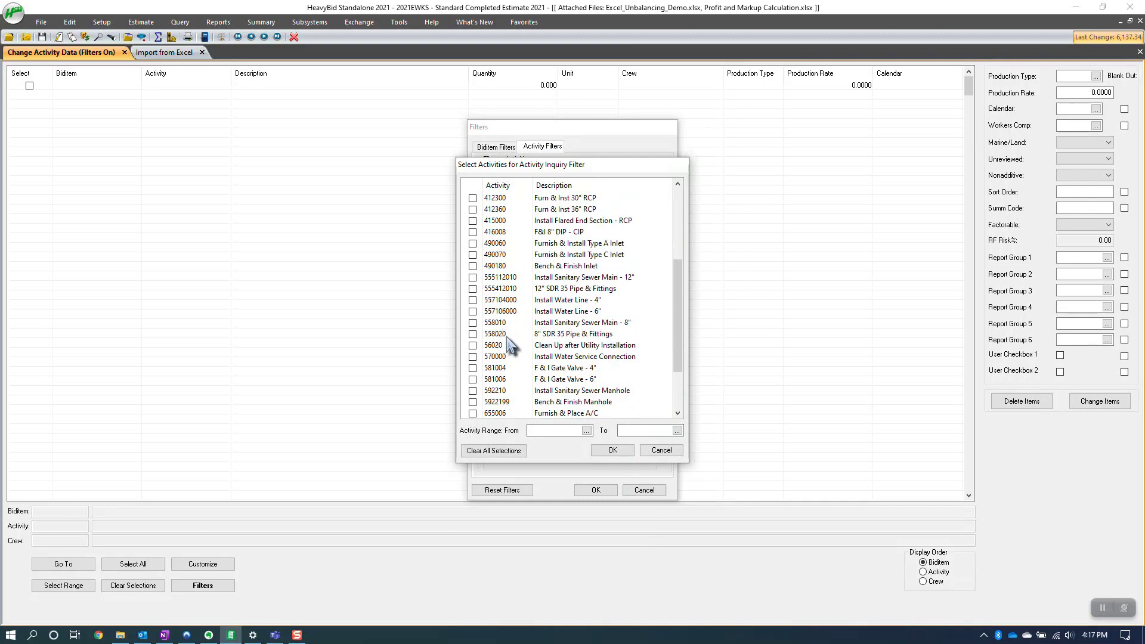
{"action": "left_click", "coordinate": [473, 346]}
{"action": "left_click", "coordinate": [613, 450]}
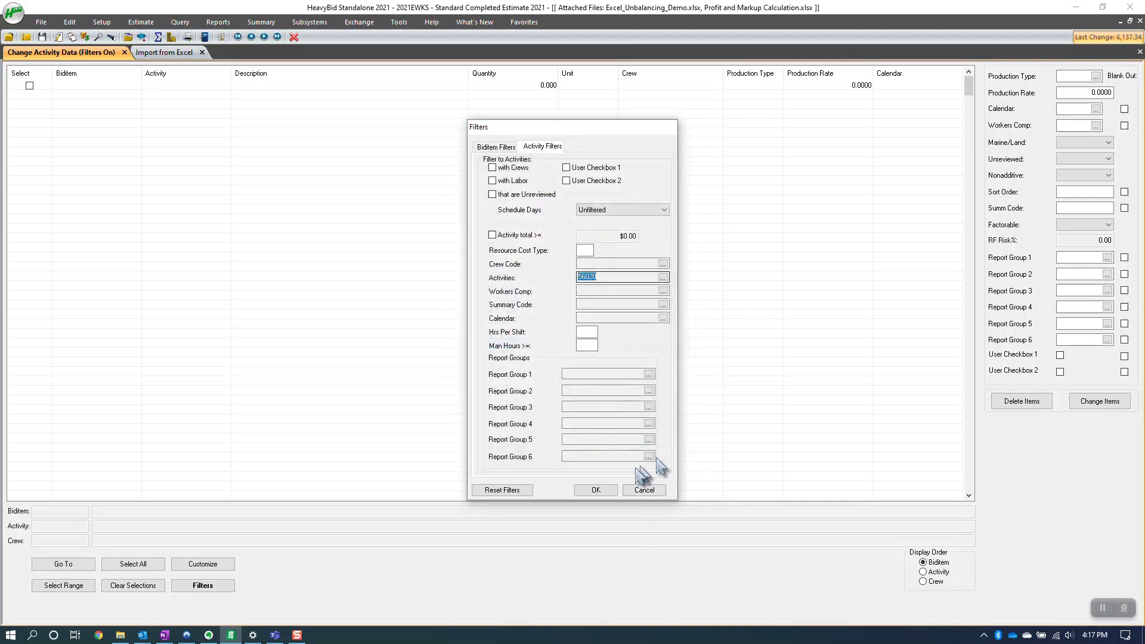
{"action": "left_click", "coordinate": [596, 490]}
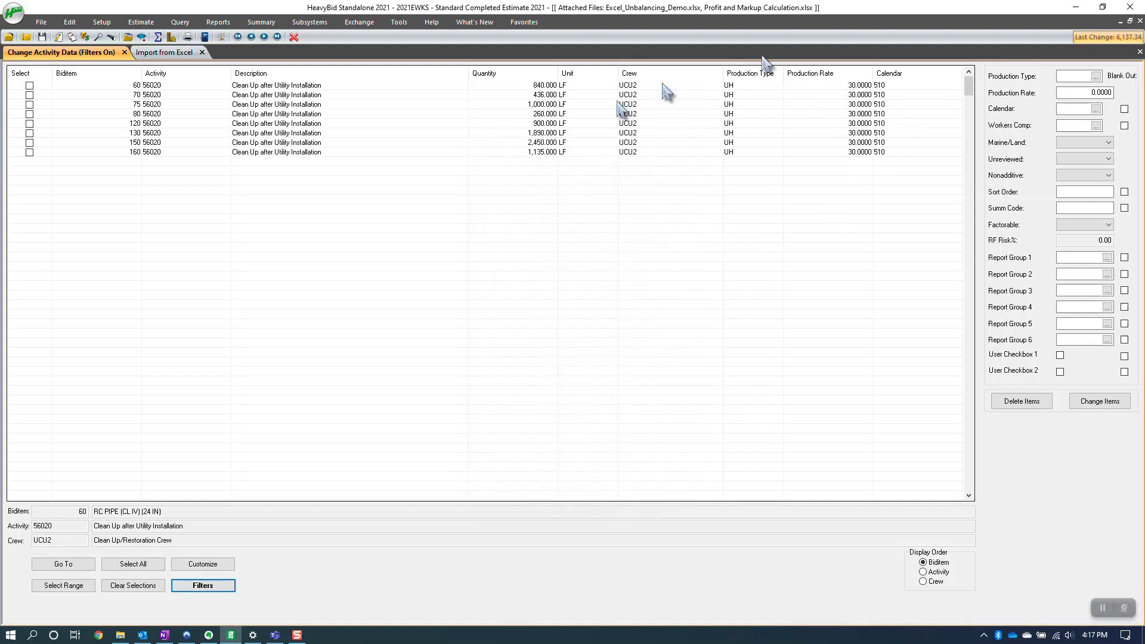
{"action": "left_click", "coordinate": [159, 85]}
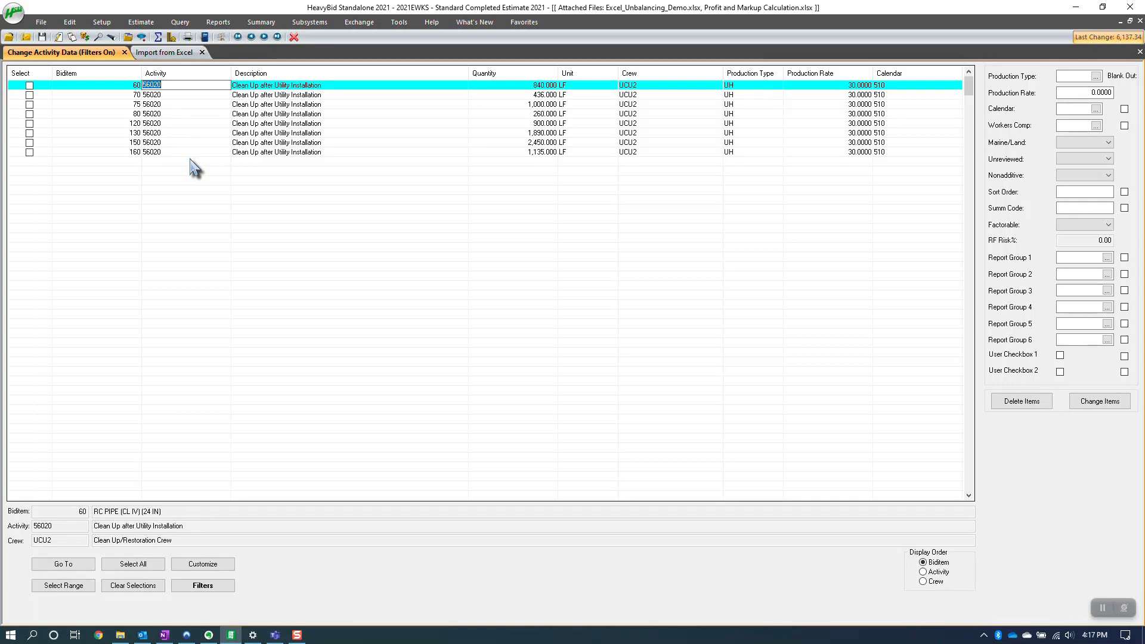
Open the Activity Inquiry and filter it to activity 56020, Clean Up after Utility Installation.
{"action": "left_click", "coordinate": [179, 23]}
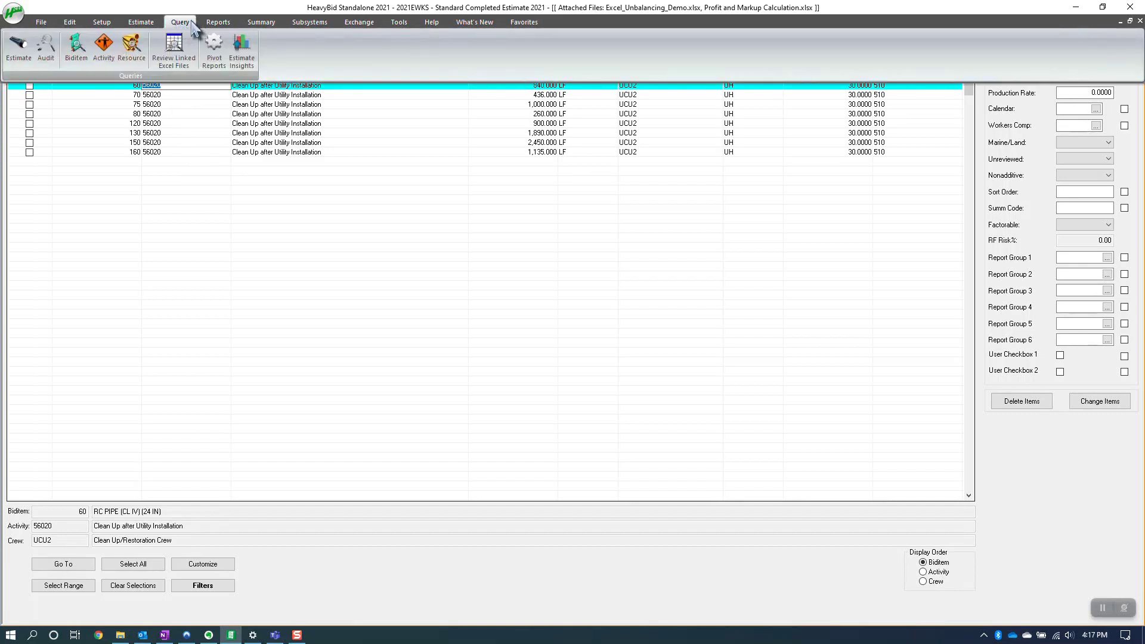
{"action": "left_click", "coordinate": [104, 50]}
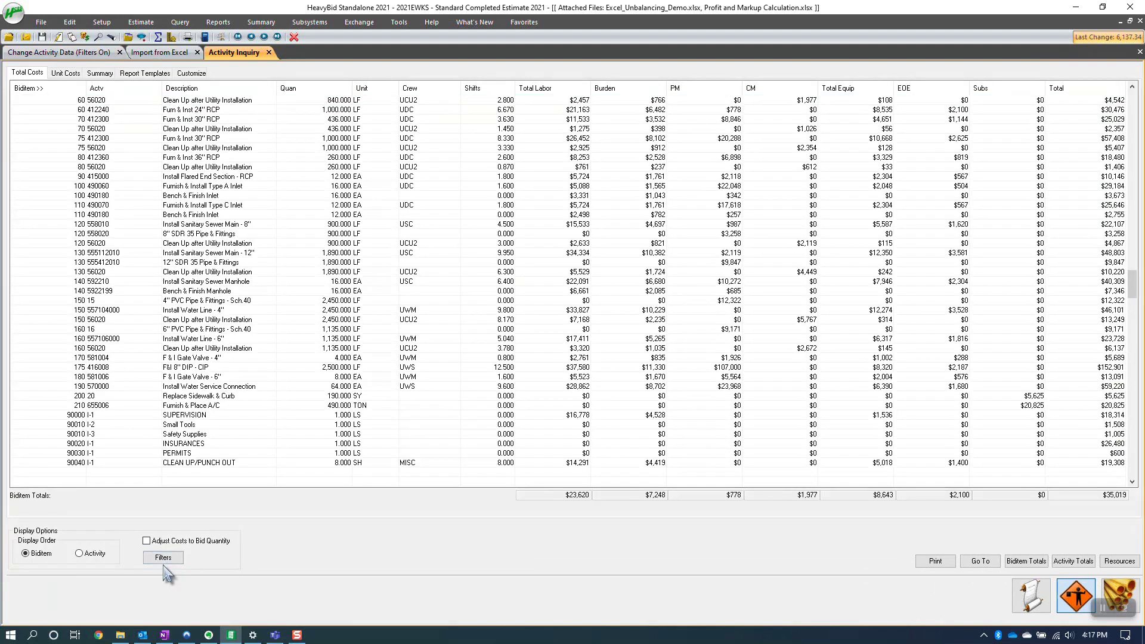
{"action": "left_click", "coordinate": [164, 558]}
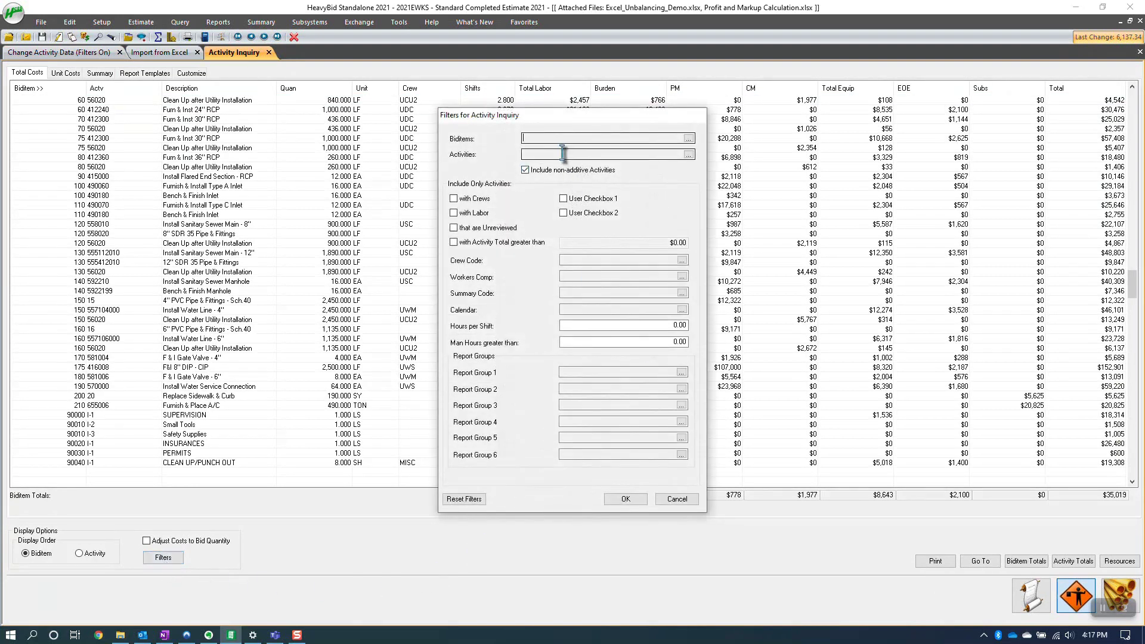
{"action": "left_click", "coordinate": [670, 156]}
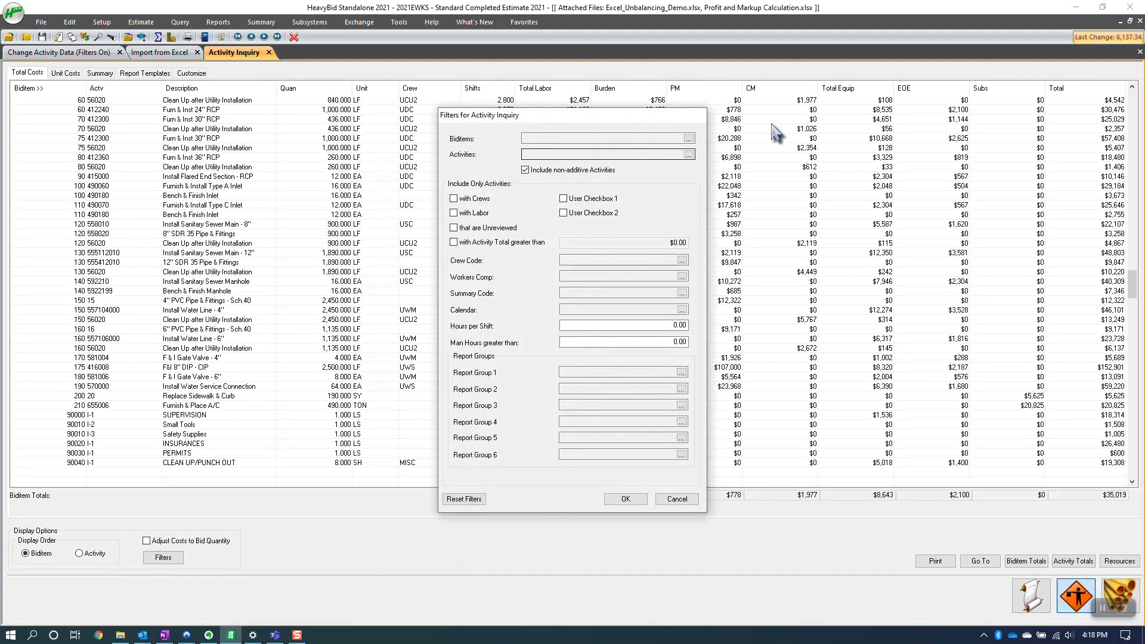
{"action": "left_click", "coordinate": [689, 155]}
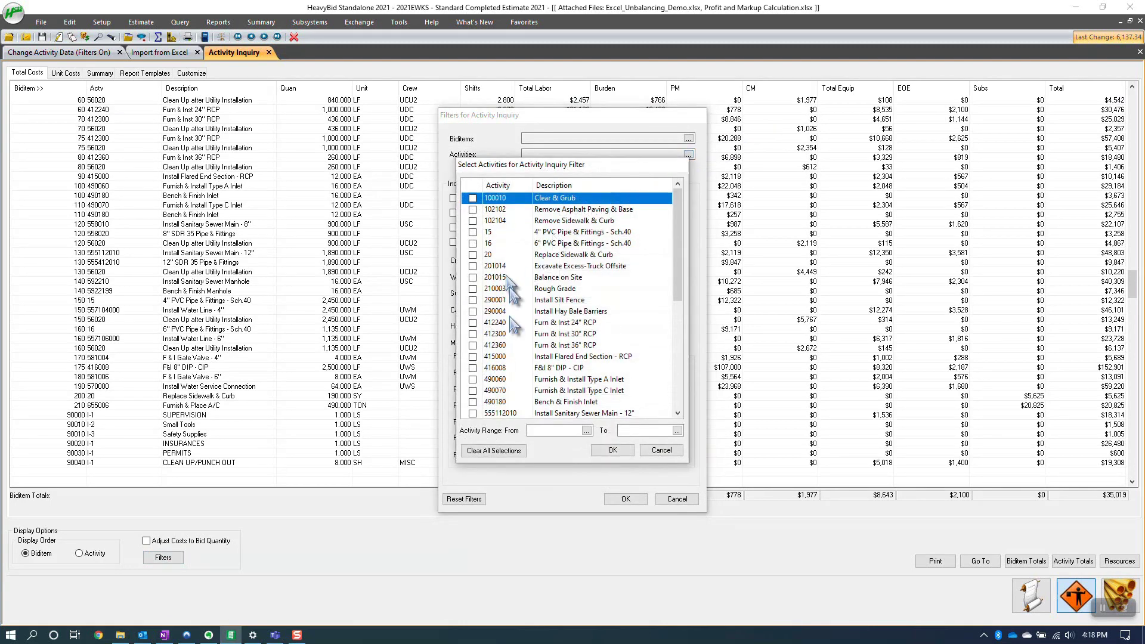
{"action": "scroll", "coordinate": [510, 334], "scroll_direction": "down", "scroll_amount": 4}
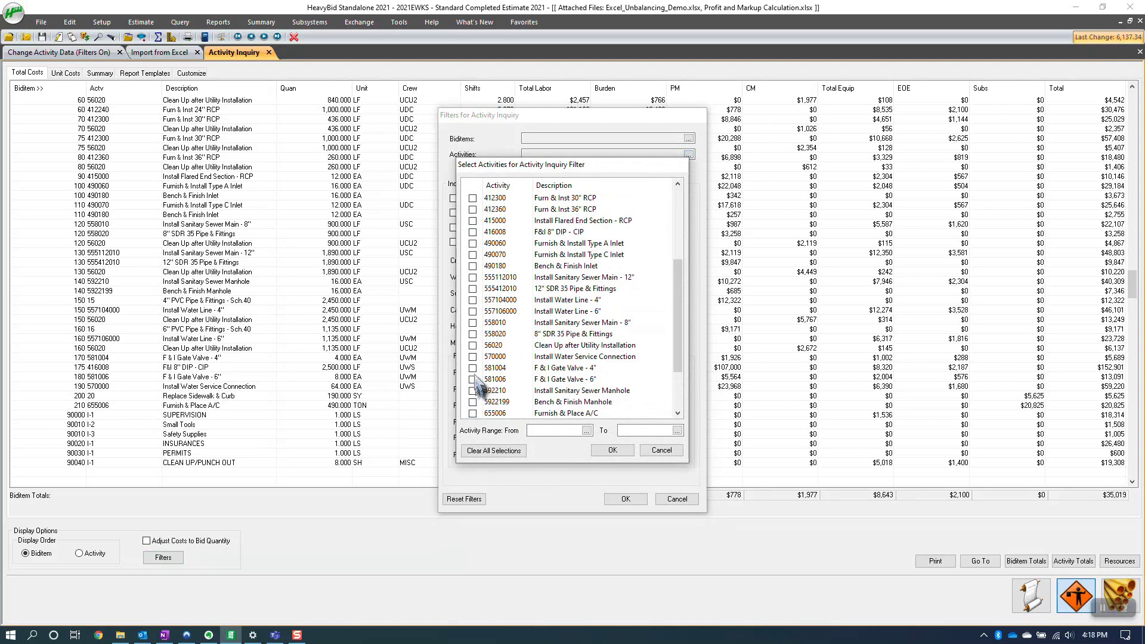
{"action": "left_click", "coordinate": [472, 344]}
{"action": "left_click", "coordinate": [613, 450]}
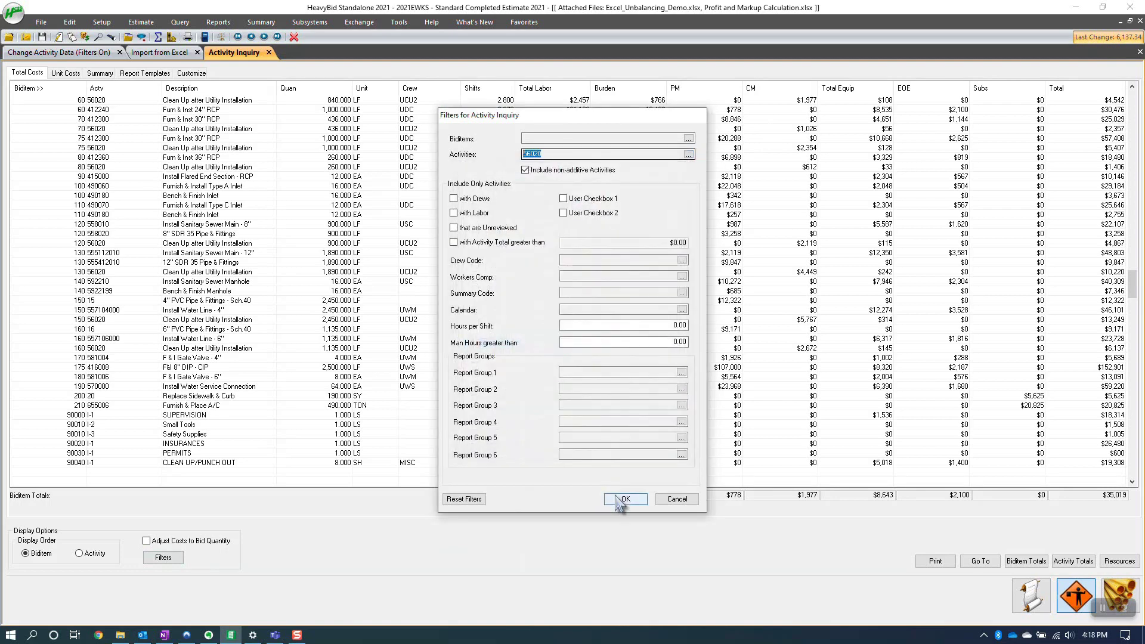
{"action": "left_click", "coordinate": [618, 500]}
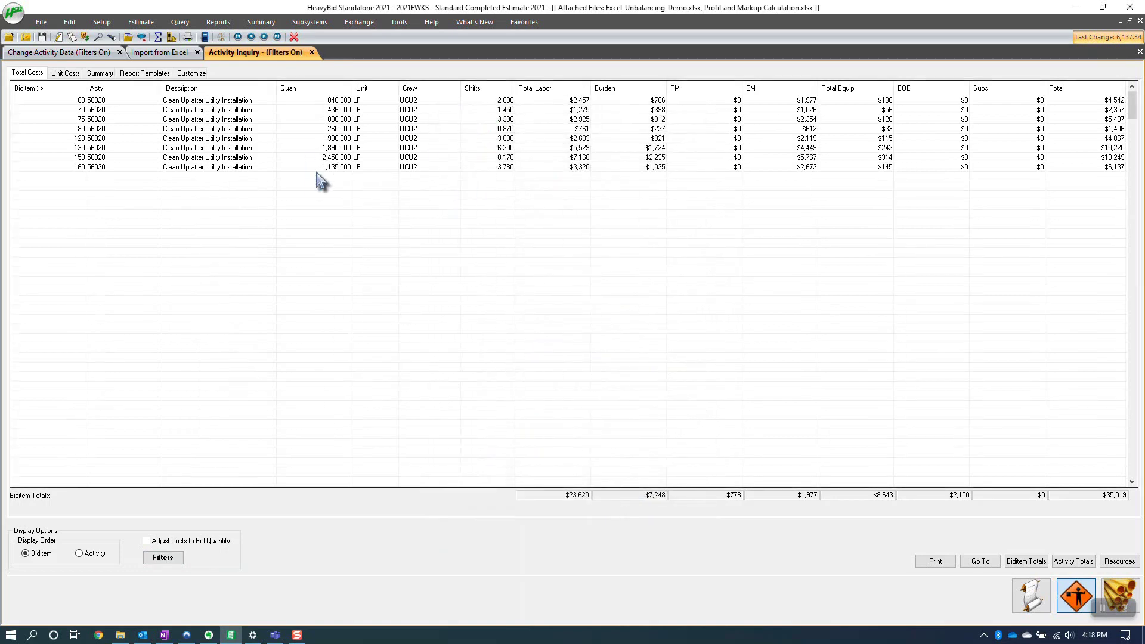